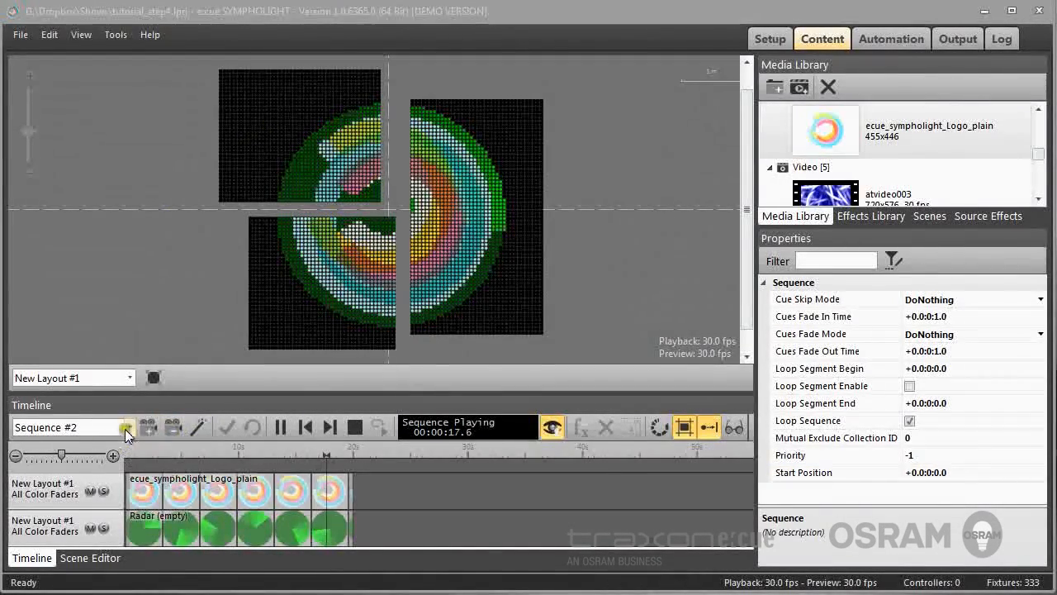
Switch the timeline to Sequence #1 and play it to preview its content.
{"action": "left_click", "coordinate": [130, 427]}
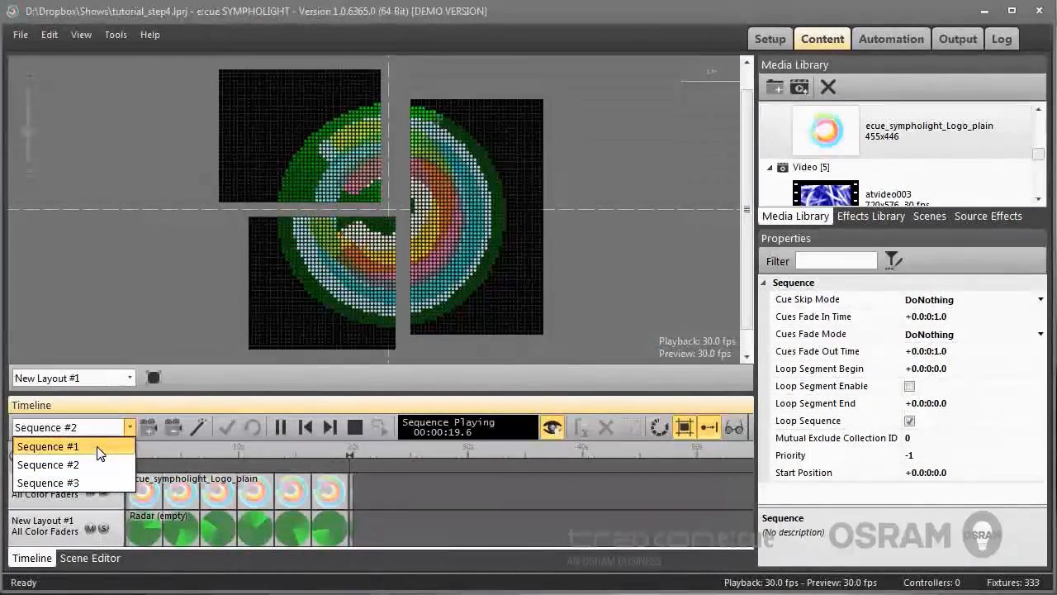
{"action": "left_click", "coordinate": [97, 447]}
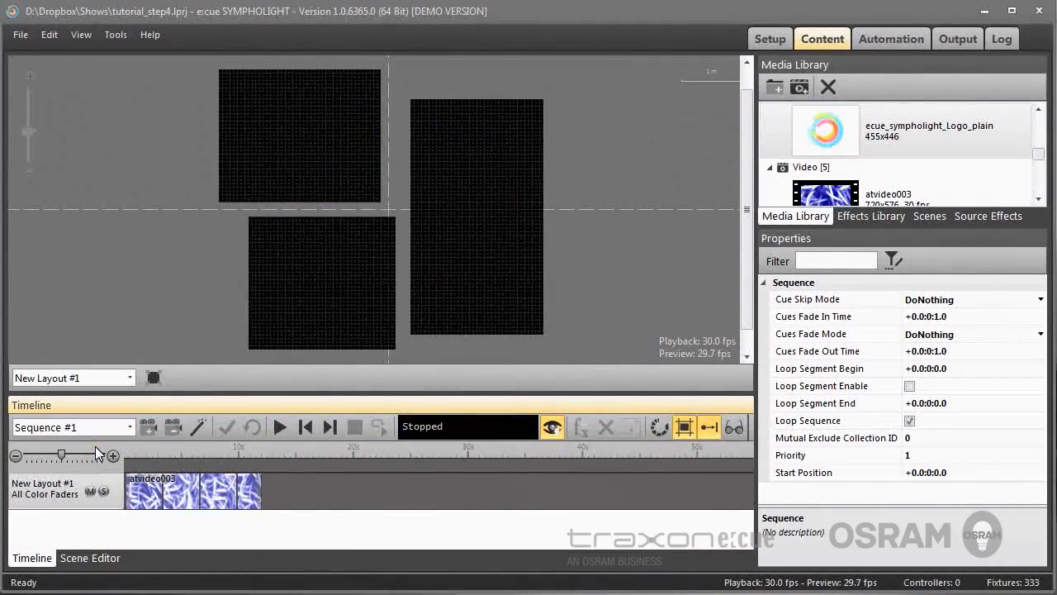
{"action": "left_click", "coordinate": [280, 427]}
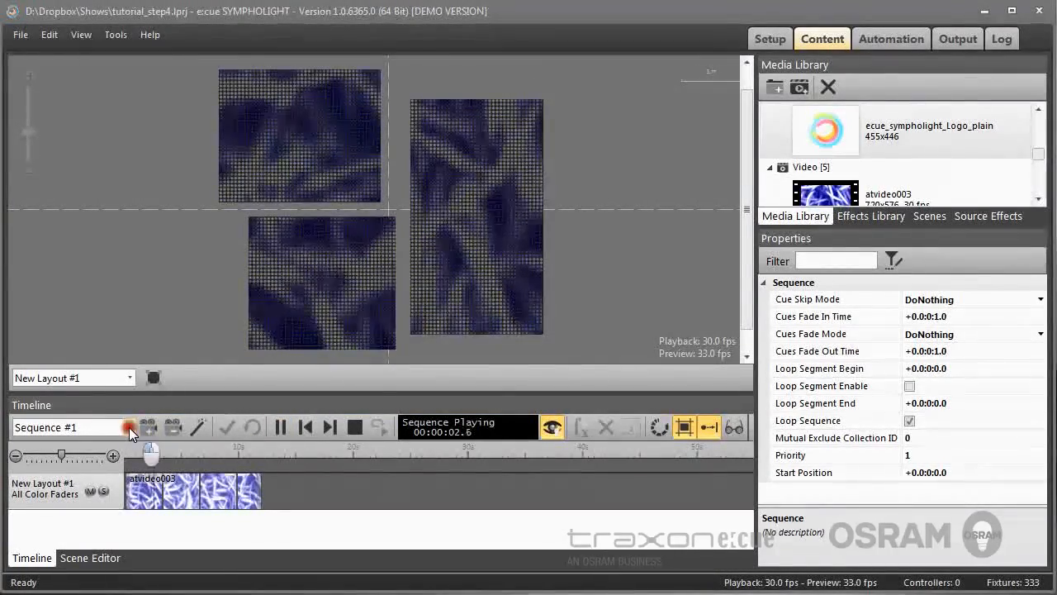
Switch the timeline to Sequence #2 and play it to preview its content.
{"action": "left_click", "coordinate": [129, 427]}
{"action": "left_click", "coordinate": [93, 468]}
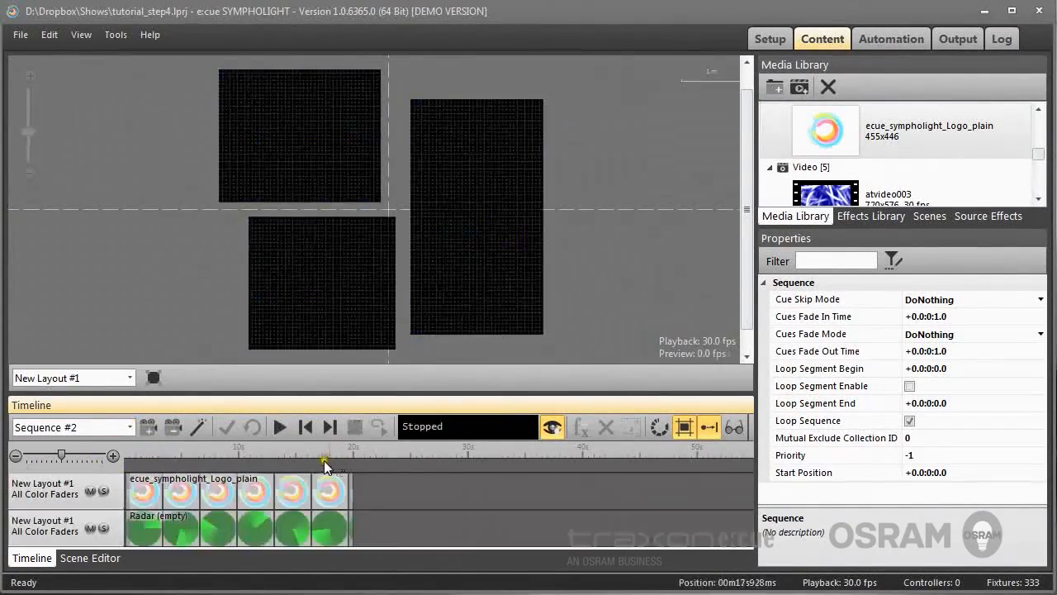
{"action": "left_click", "coordinate": [280, 427]}
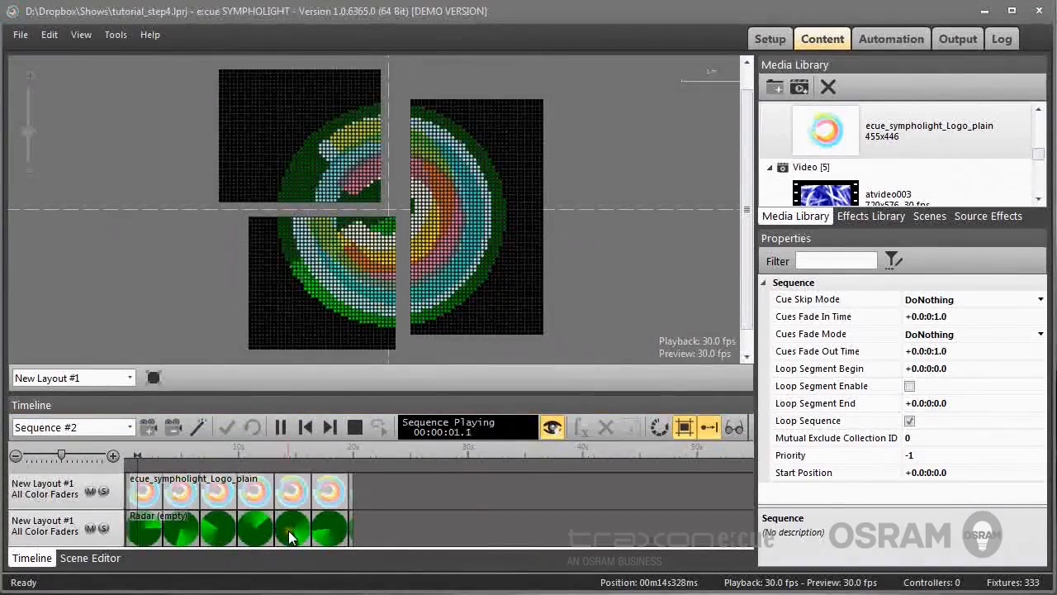
Play Sequence #3 to preview its atvideo009 clip, stop the playback, and return the timeline to Sequence #1.
{"action": "left_click", "coordinate": [128, 432]}
{"action": "left_click", "coordinate": [99, 483]}
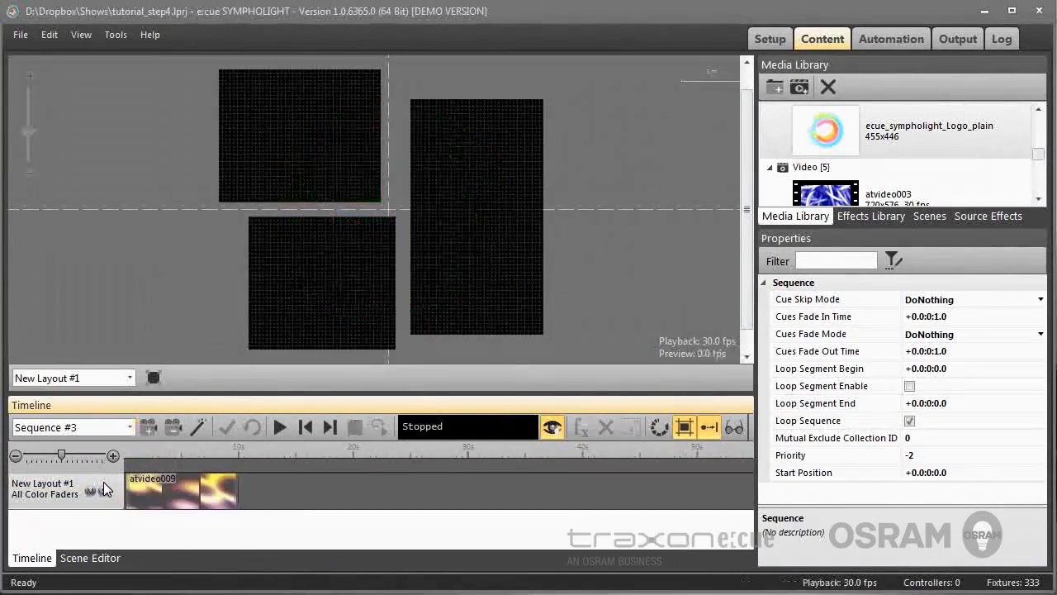
{"action": "left_click", "coordinate": [277, 428]}
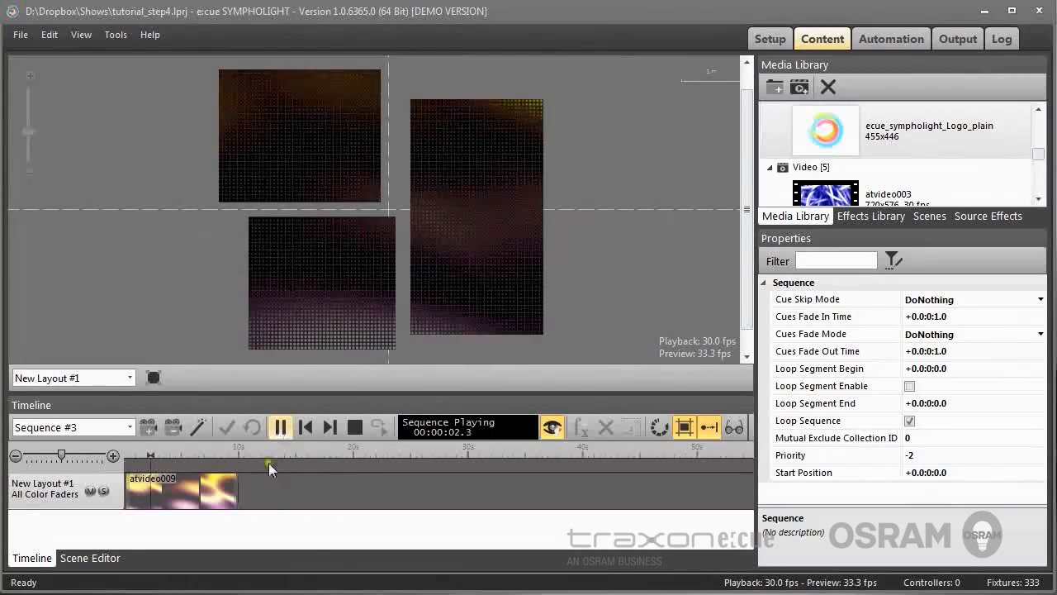
{"action": "left_click", "coordinate": [202, 489]}
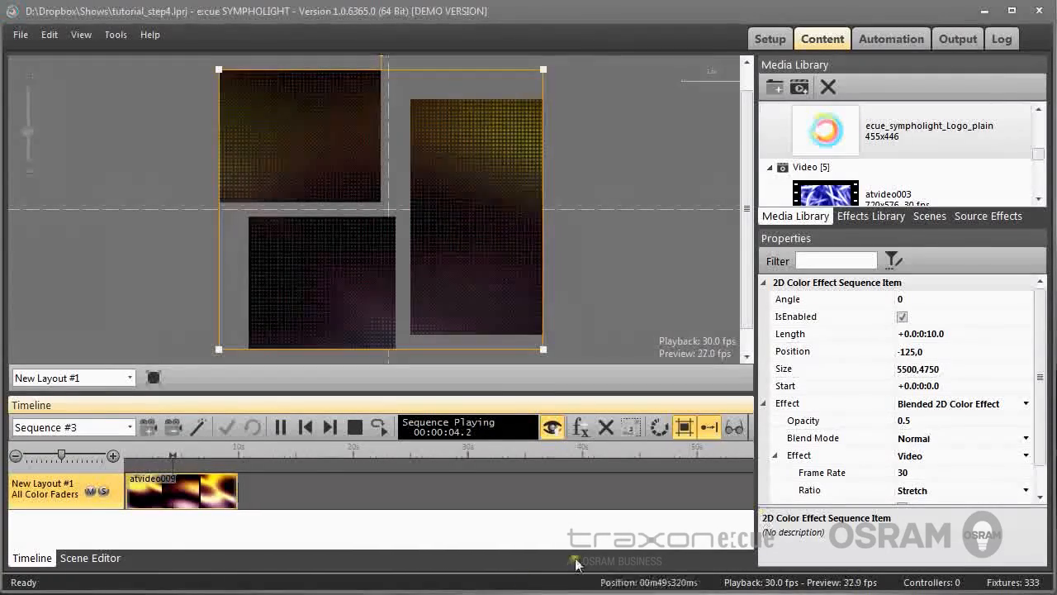
{"action": "left_click", "coordinate": [358, 426]}
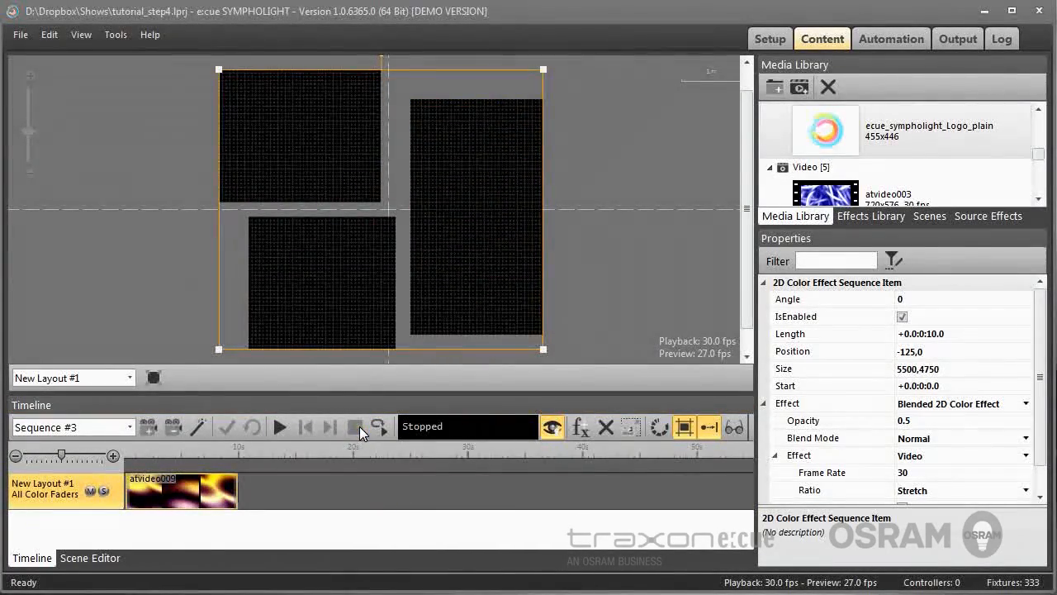
{"action": "left_click", "coordinate": [126, 427]}
{"action": "left_click", "coordinate": [98, 447]}
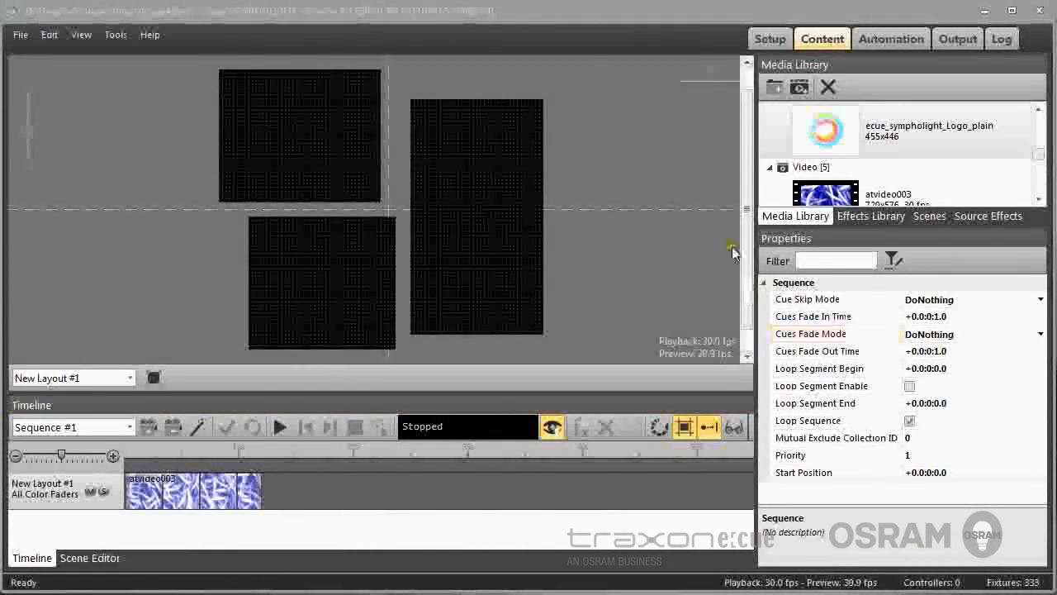
Add a Desktop target device in the Automation GUI Editor and rename its page to Main.
{"action": "left_click", "coordinate": [895, 36]}
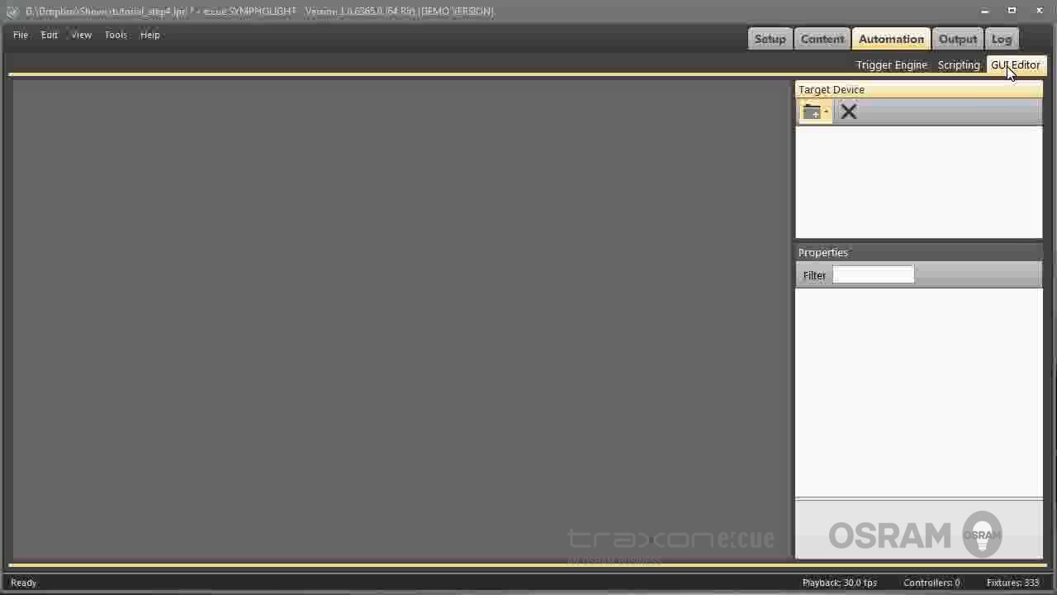
{"action": "left_click", "coordinate": [827, 142]}
{"action": "left_click", "coordinate": [813, 112]}
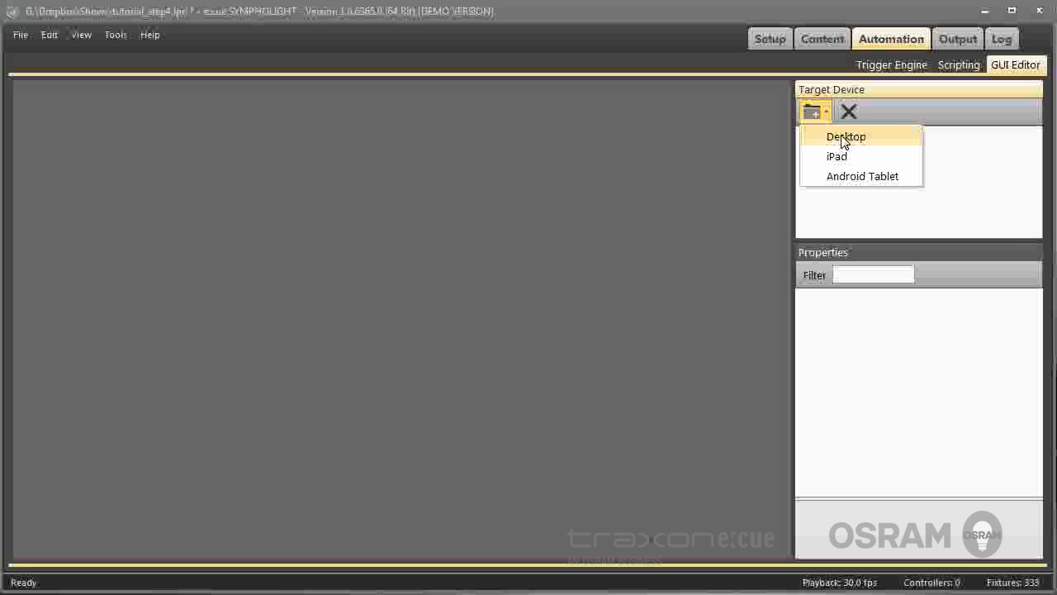
{"action": "left_click", "coordinate": [844, 141]}
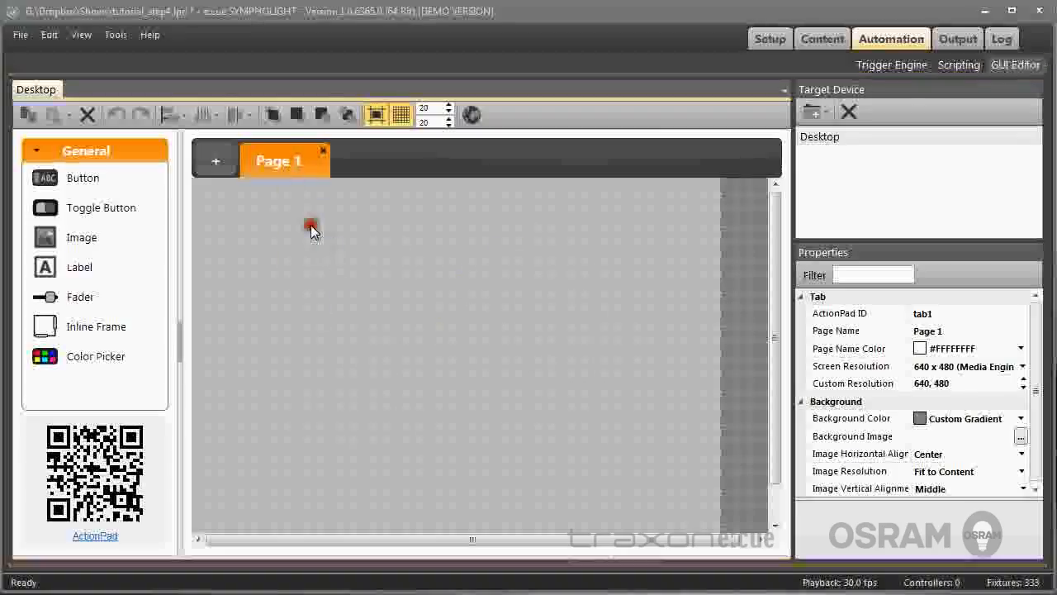
{"action": "left_click", "coordinate": [971, 328]}
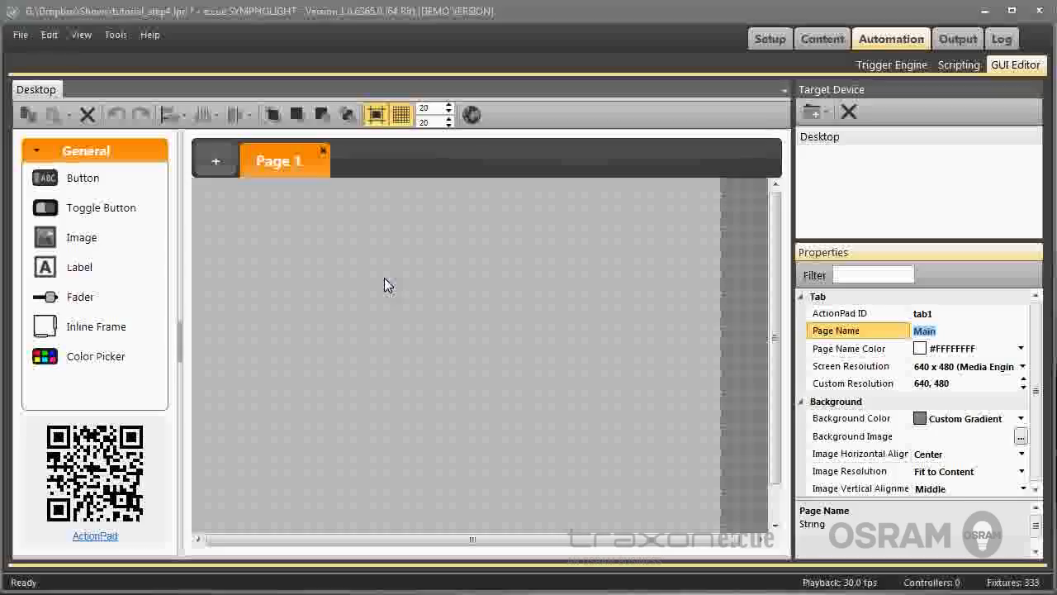
Set the web server's network interface to 127.0.0.1 in the application settings.
{"action": "left_click", "coordinate": [116, 35]}
{"action": "left_click", "coordinate": [161, 77]}
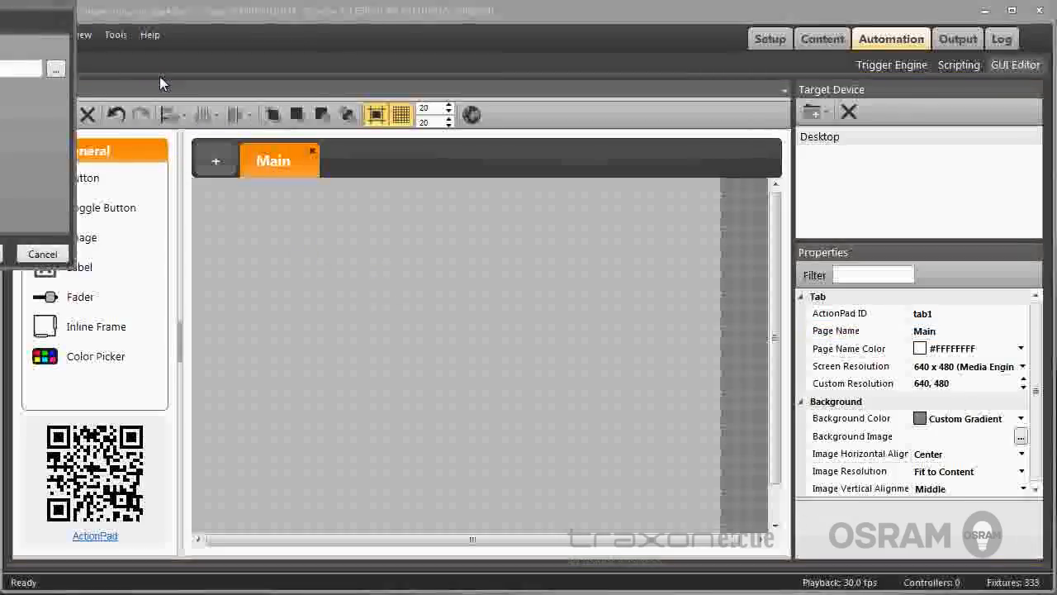
{"action": "left_click_drag", "start_coordinate": [0, 2], "coordinate": [354, 150]}
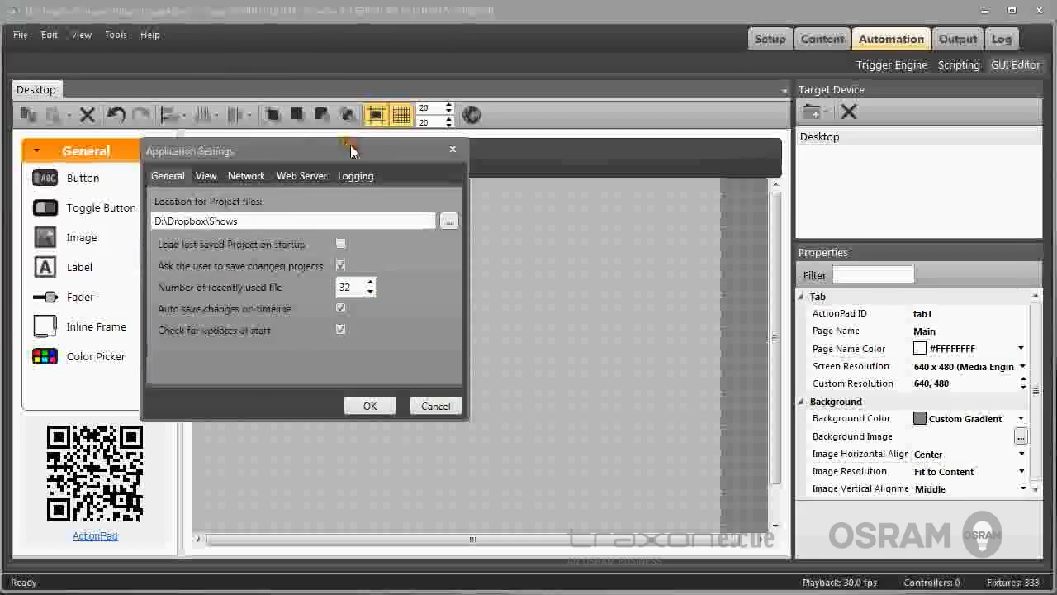
{"action": "left_click", "coordinate": [296, 176]}
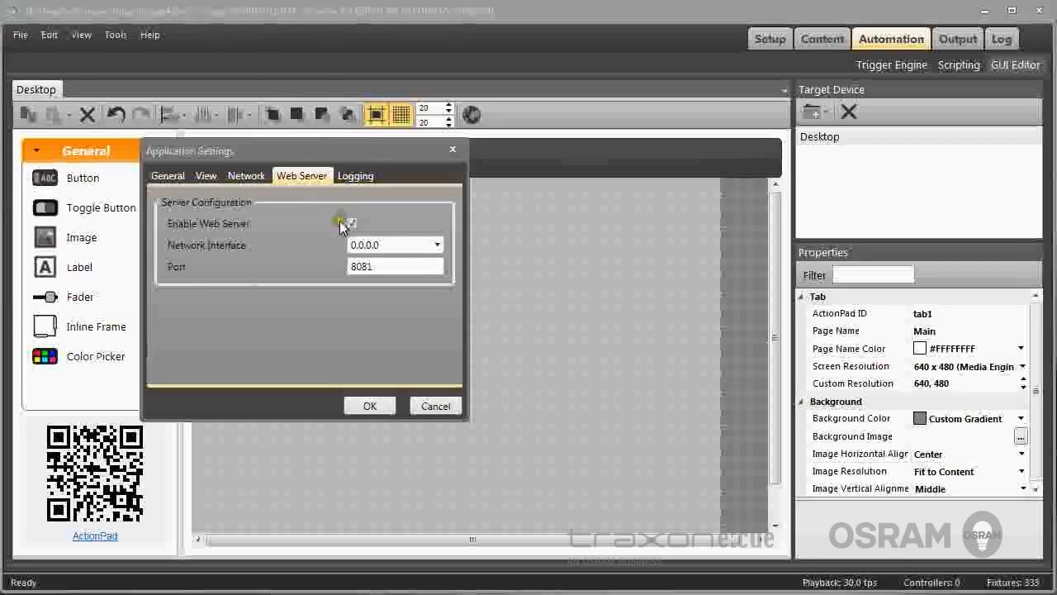
{"action": "left_click", "coordinate": [437, 247]}
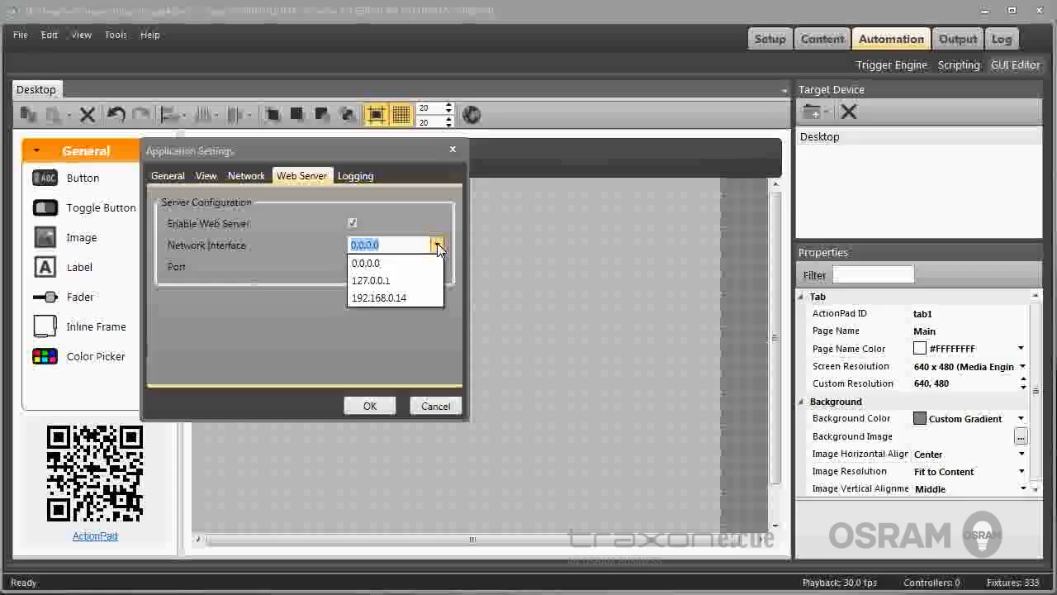
{"action": "left_click", "coordinate": [385, 282]}
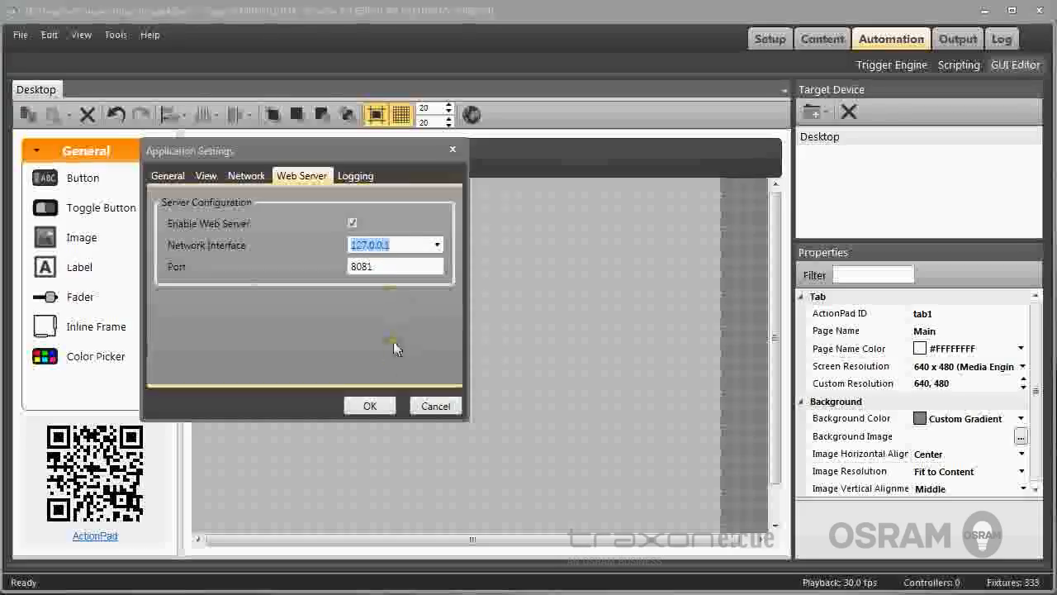
{"action": "left_click", "coordinate": [369, 405]}
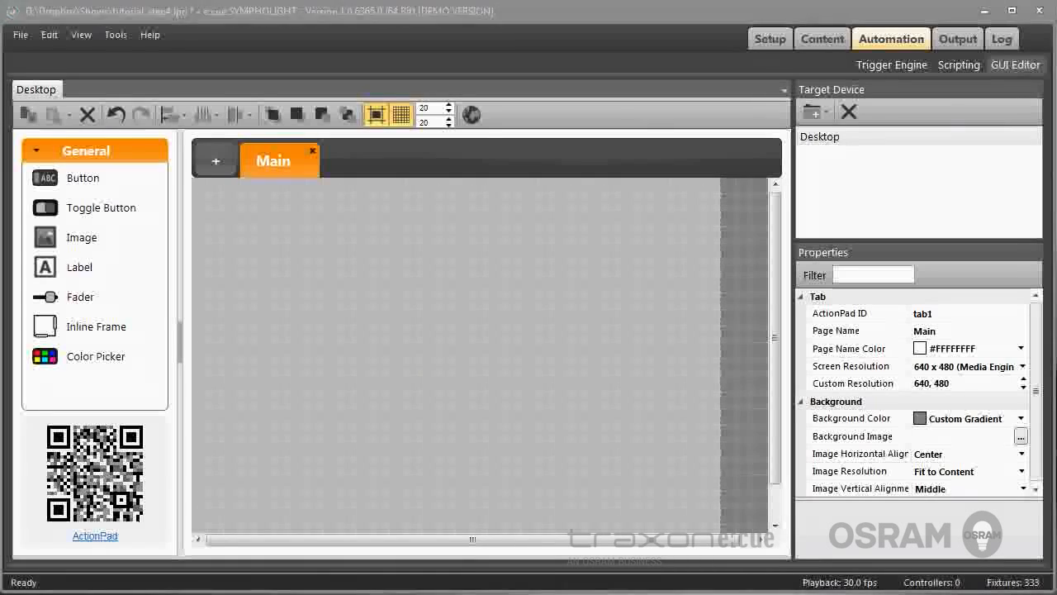
{"action": "left_click", "coordinate": [931, 490]}
{"action": "left_click", "coordinate": [739, 447]}
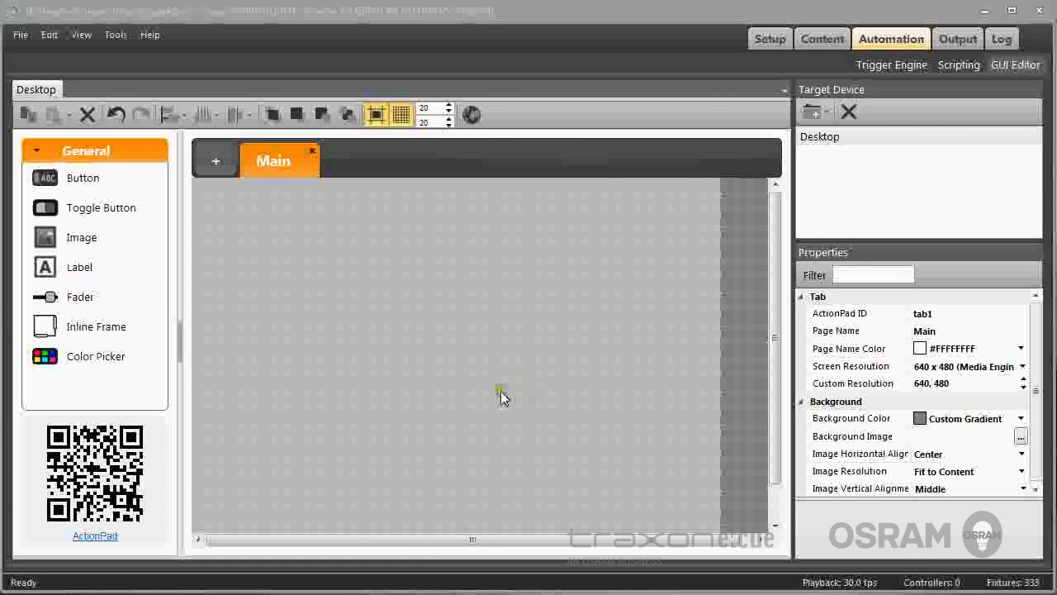
Examine the available control types: Button, Toggle Button, Image, Label, Fader, Inline Frame and Color Picker.
{"action": "left_click", "coordinate": [80, 174]}
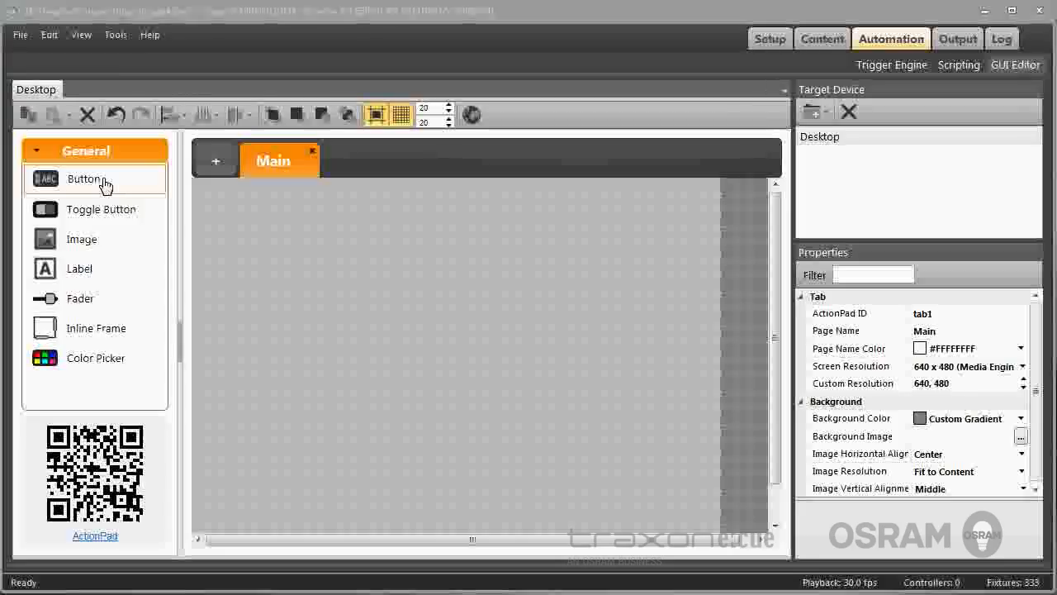
{"action": "left_click", "coordinate": [103, 215]}
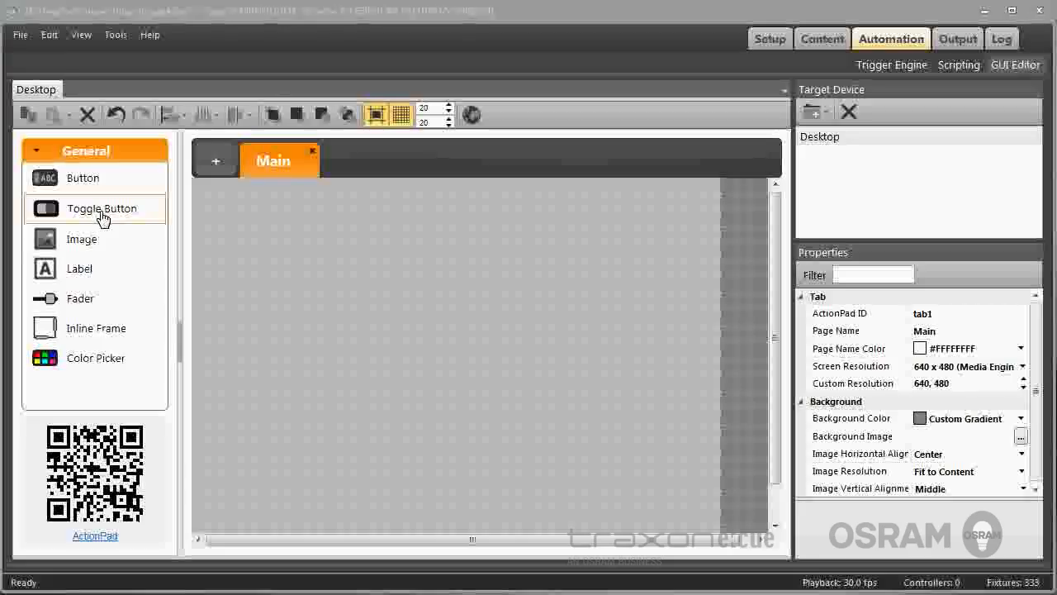
{"action": "left_click", "coordinate": [85, 240]}
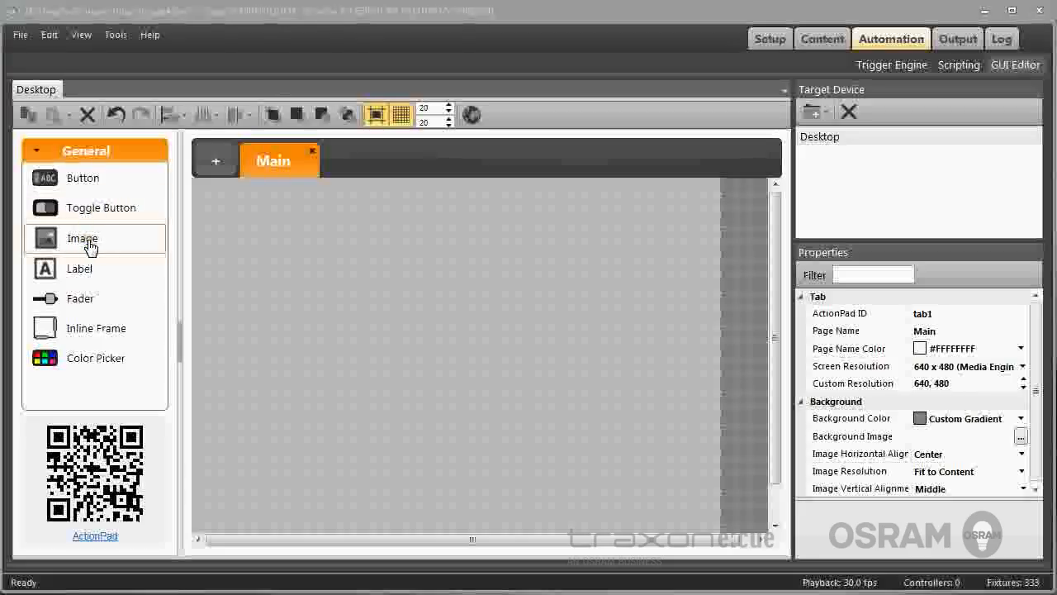
{"action": "mouse_move", "coordinate": [144, 238]}
{"action": "left_mouse_down"}
{"action": "mouse_move", "coordinate": [344, 313]}
{"action": "mouse_move", "coordinate": [331, 289]}
{"action": "left_mouse_up"}
{"action": "left_click", "coordinate": [78, 267]}
{"action": "left_click_drag", "start_coordinate": [77, 267], "coordinate": [342, 376]}
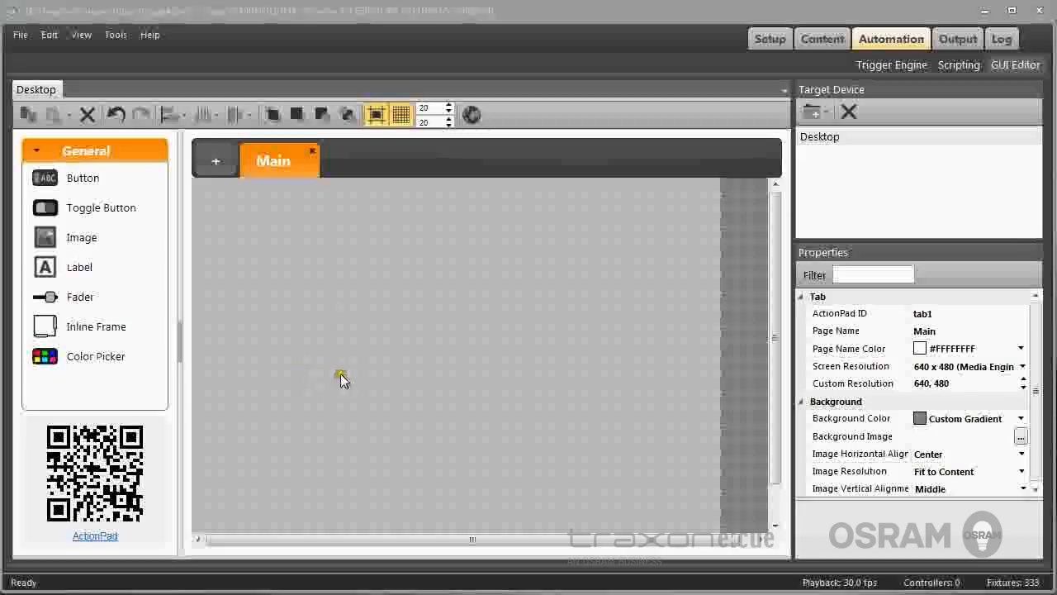
{"action": "left_click", "coordinate": [108, 328]}
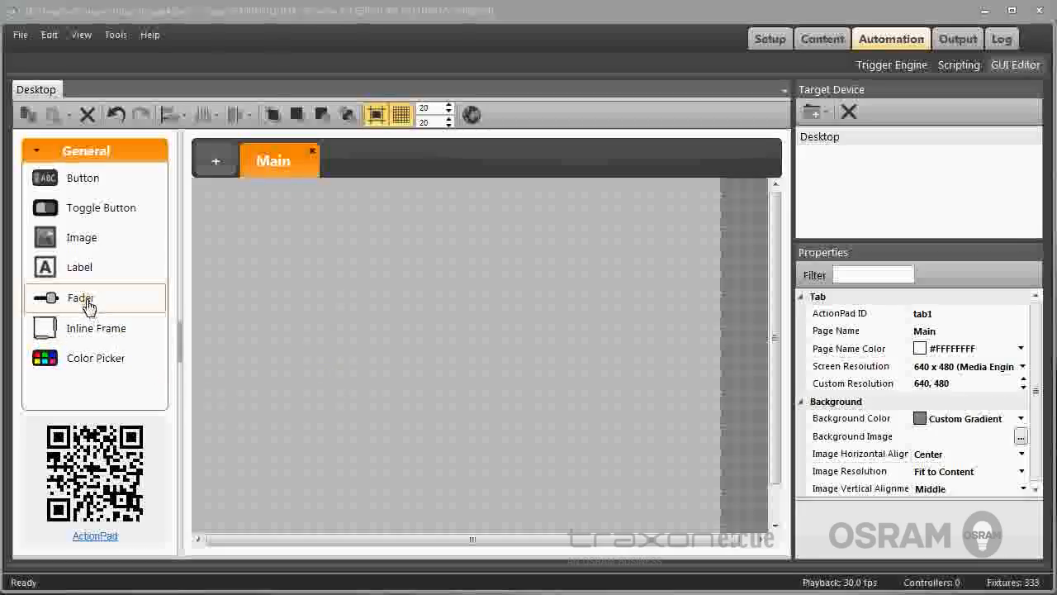
{"action": "mouse_move", "coordinate": [88, 307]}
{"action": "left_mouse_down"}
{"action": "mouse_move", "coordinate": [151, 294]}
{"action": "mouse_move", "coordinate": [350, 336]}
{"action": "mouse_move", "coordinate": [253, 402]}
{"action": "mouse_move", "coordinate": [105, 332]}
{"action": "left_mouse_up"}
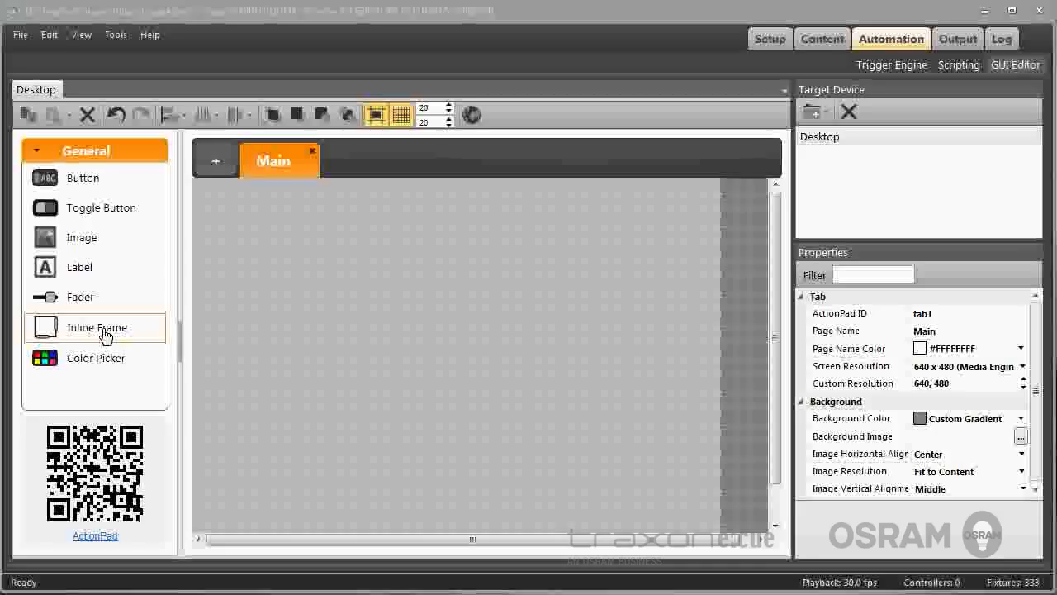
{"action": "left_click", "coordinate": [102, 329]}
{"action": "mouse_move", "coordinate": [105, 334]}
{"action": "left_mouse_down"}
{"action": "mouse_move", "coordinate": [441, 342]}
{"action": "mouse_move", "coordinate": [367, 358]}
{"action": "mouse_move", "coordinate": [564, 407]}
{"action": "left_mouse_up"}
{"action": "left_click_drag", "start_coordinate": [364, 422], "coordinate": [414, 428]}
{"action": "left_click_drag", "start_coordinate": [104, 371], "coordinate": [98, 363]}
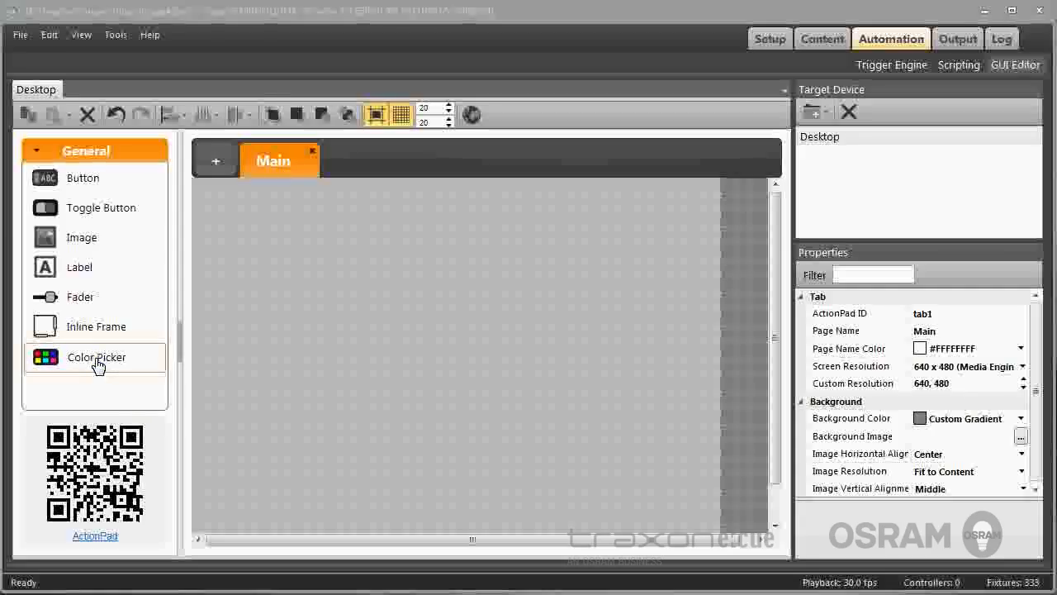
{"action": "left_click_drag", "start_coordinate": [96, 364], "coordinate": [96, 363]}
Place a button near the upper-left corner of the Main page at about 40, 20 and set its shape to 3D Box.
{"action": "left_click", "coordinate": [82, 176]}
{"action": "mouse_move", "coordinate": [83, 176]}
{"action": "left_mouse_down"}
{"action": "mouse_move", "coordinate": [104, 208]}
{"action": "mouse_move", "coordinate": [198, 207]}
{"action": "mouse_move", "coordinate": [247, 221]}
{"action": "left_mouse_up"}
{"action": "left_click_drag", "start_coordinate": [302, 243], "coordinate": [304, 227]}
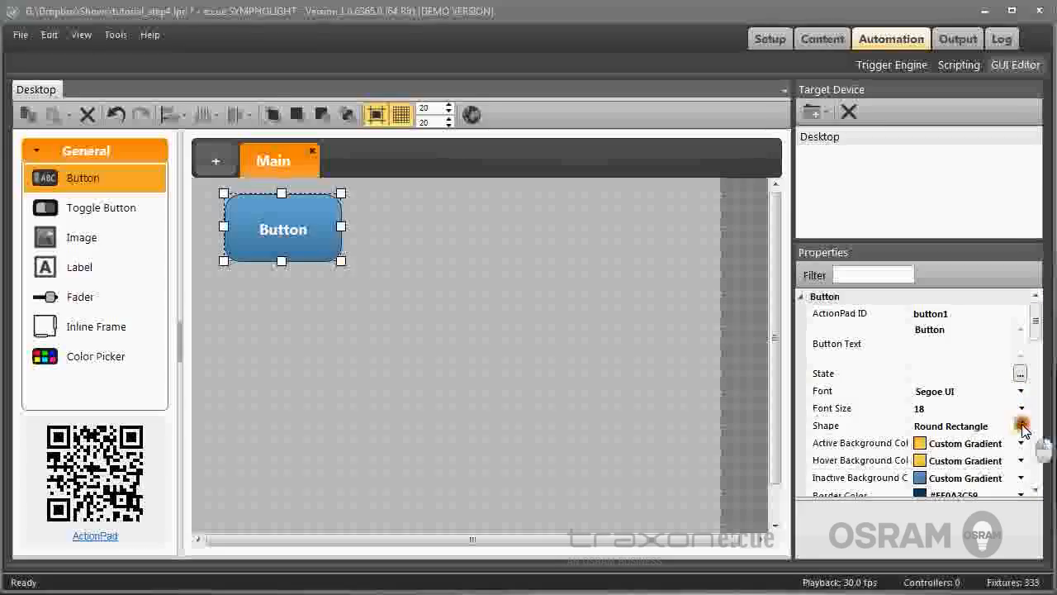
{"action": "left_click", "coordinate": [1023, 427]}
{"action": "left_click", "coordinate": [936, 485]}
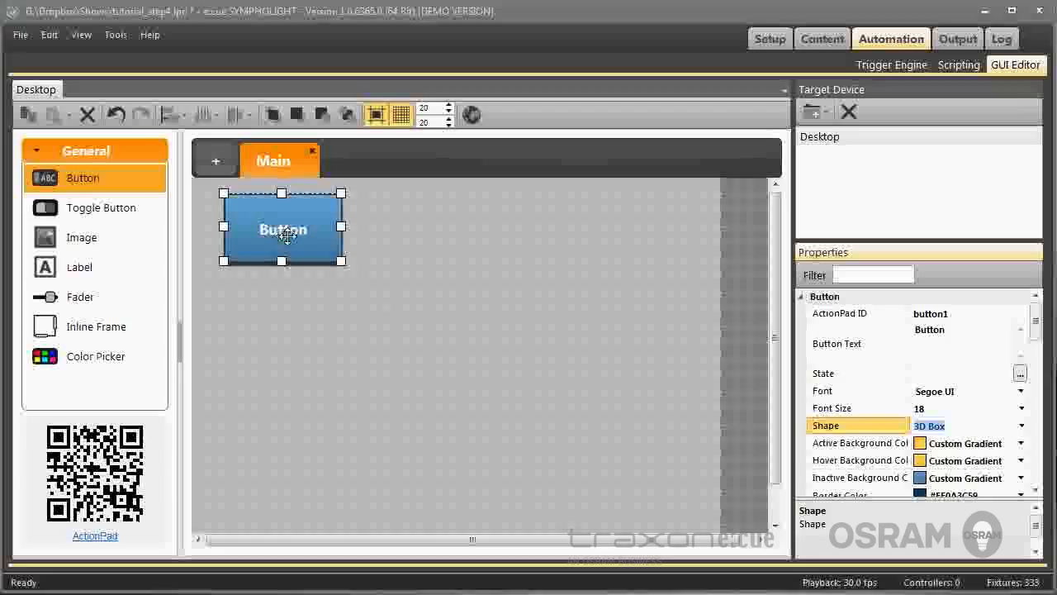
Change the button's text to "Seq #1".
{"action": "left_click", "coordinate": [957, 334]}
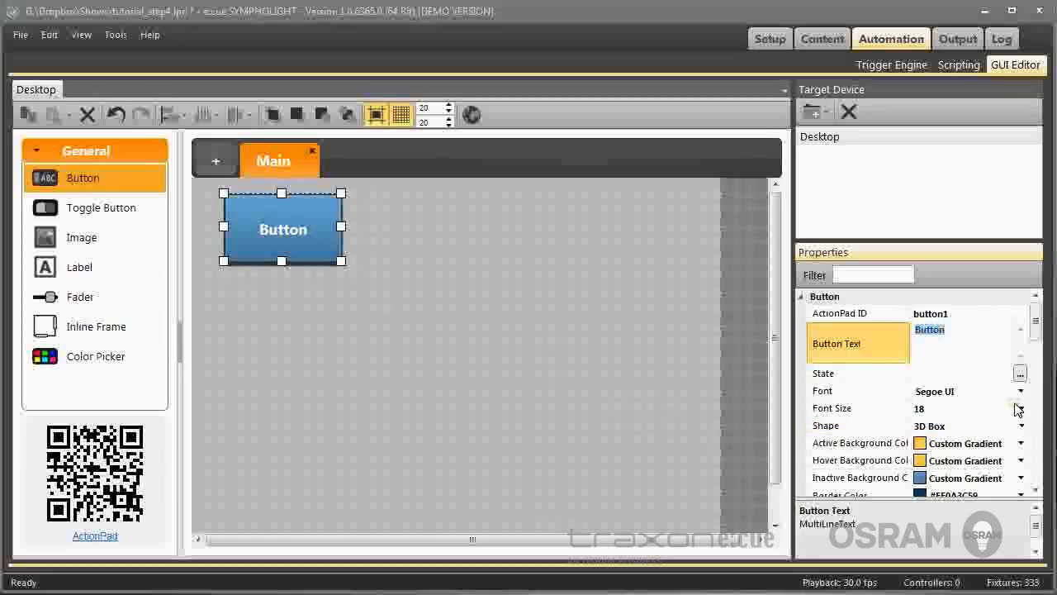
{"action": "type", "text": "Seq"}
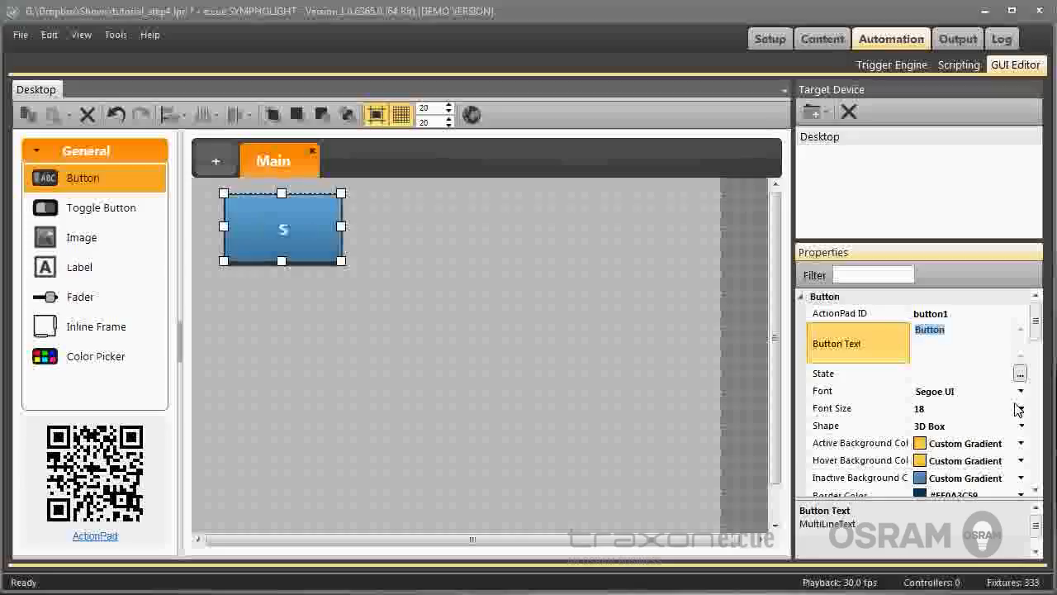
{"action": "type", "text": " #1"}
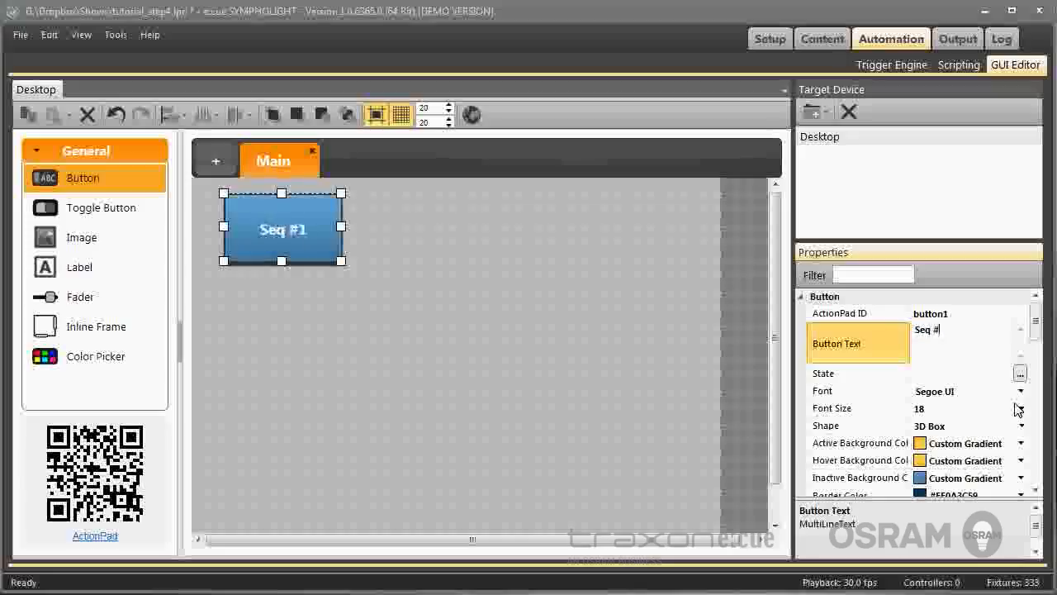
{"action": "left_click", "coordinate": [307, 235]}
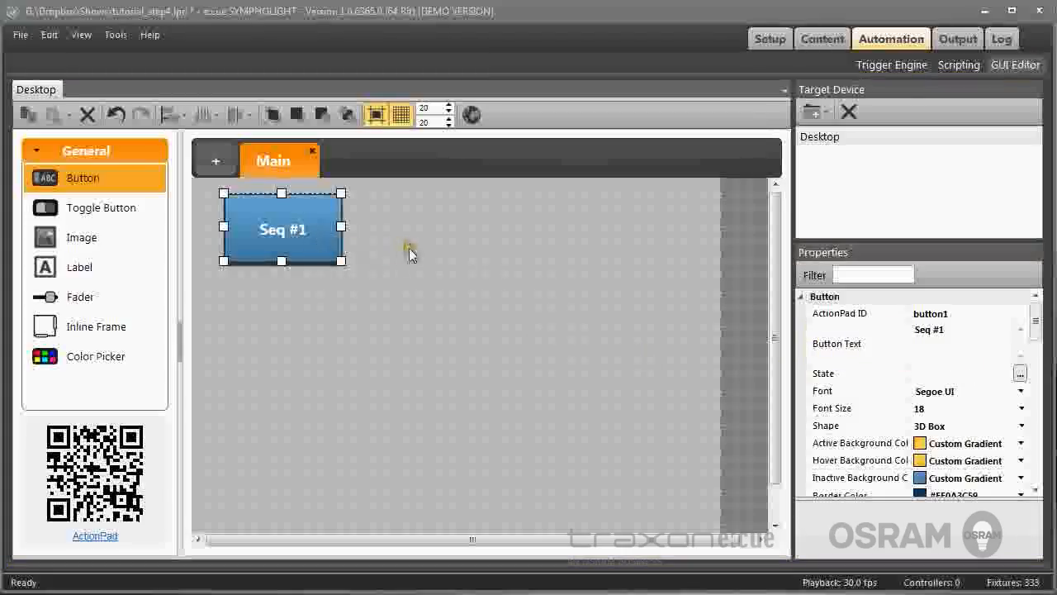
Set the Seq #1 button's action to Trigger Event and create a new trigger event for it.
{"action": "left_click_drag", "start_coordinate": [1031, 323], "coordinate": [1037, 380]}
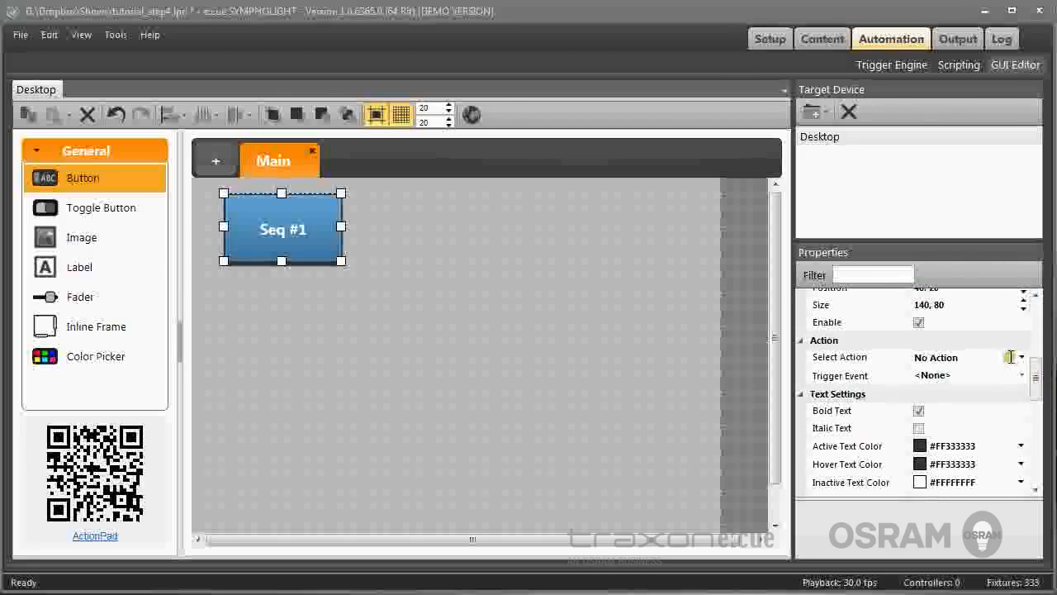
{"action": "left_click", "coordinate": [1022, 357]}
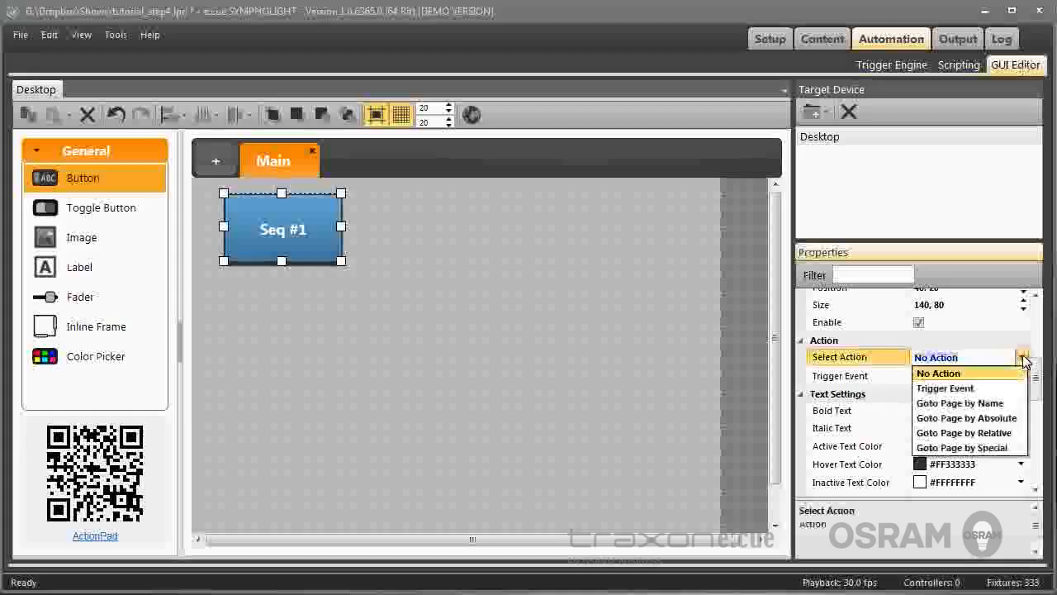
{"action": "left_click", "coordinate": [956, 388]}
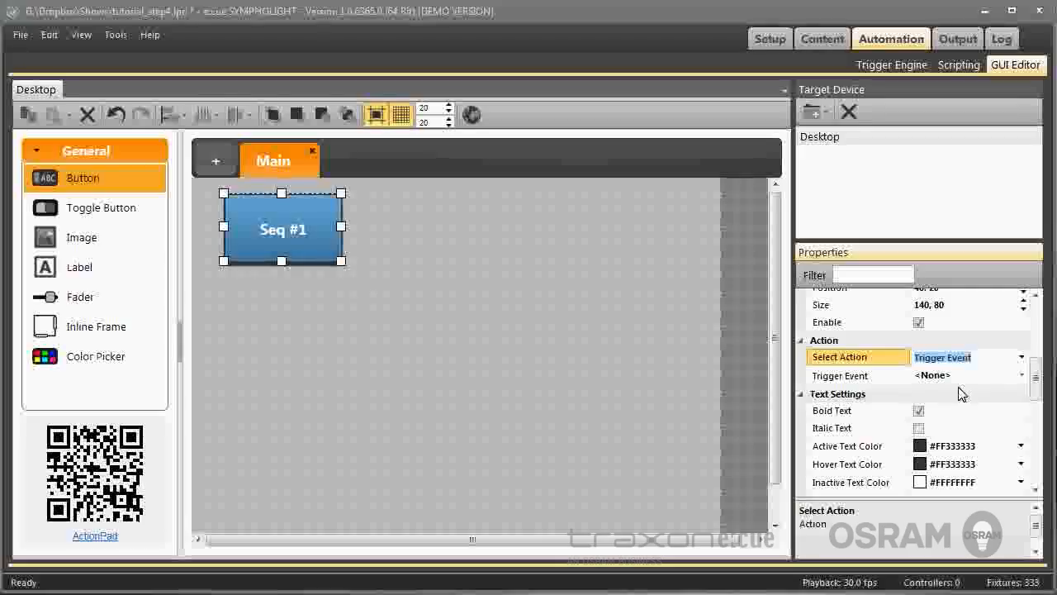
{"action": "left_click", "coordinate": [1023, 376]}
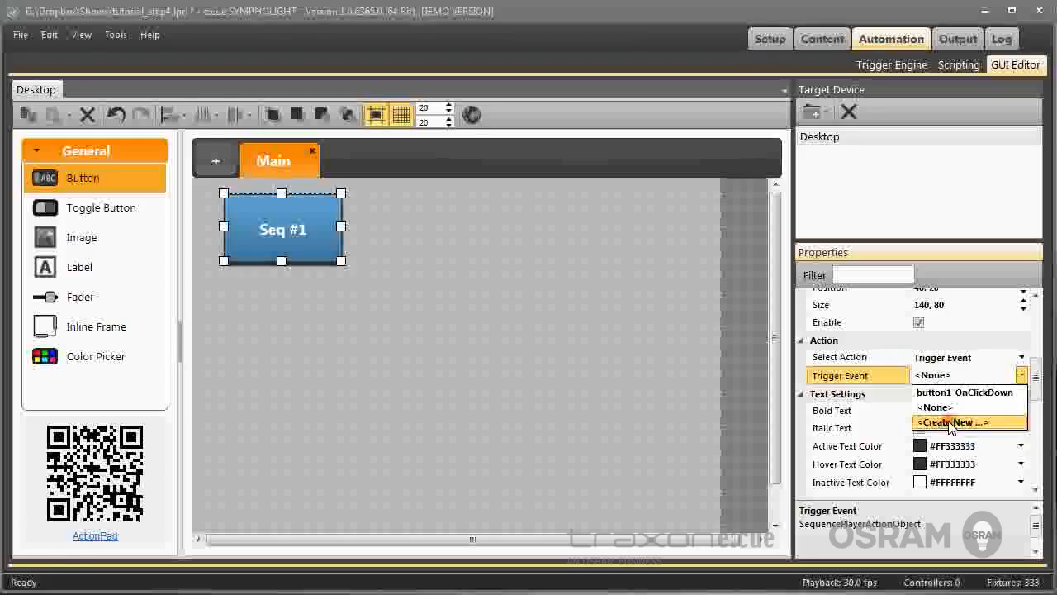
{"action": "left_click", "coordinate": [951, 422]}
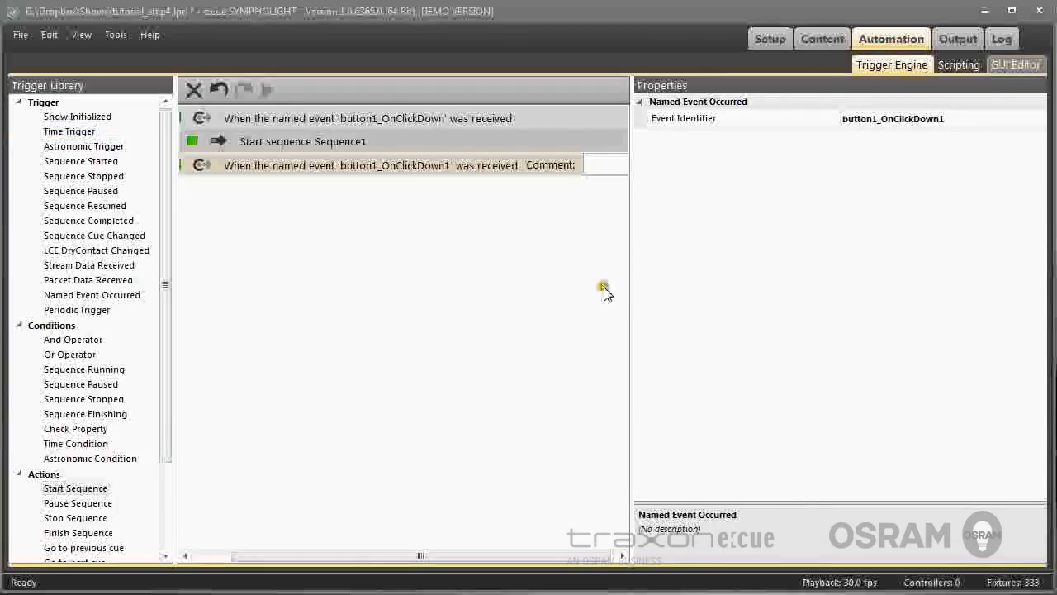
Delete the old button1_OnClickDown trigger and add a Start Sequence action for Sequence1 to the button1_OnClickDown1 event.
{"action": "left_click", "coordinate": [384, 119]}
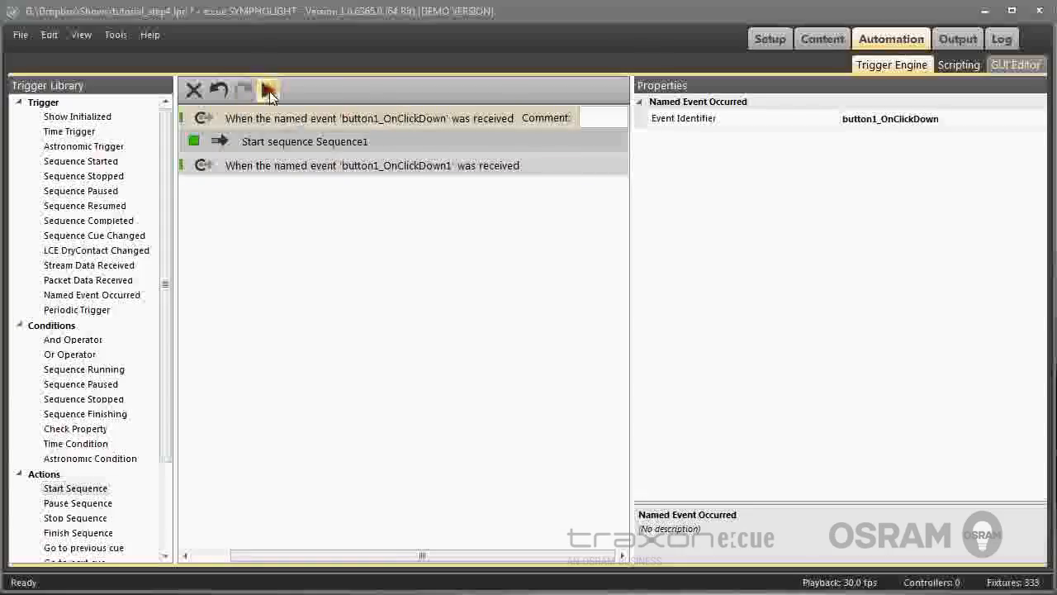
{"action": "left_click", "coordinate": [194, 89]}
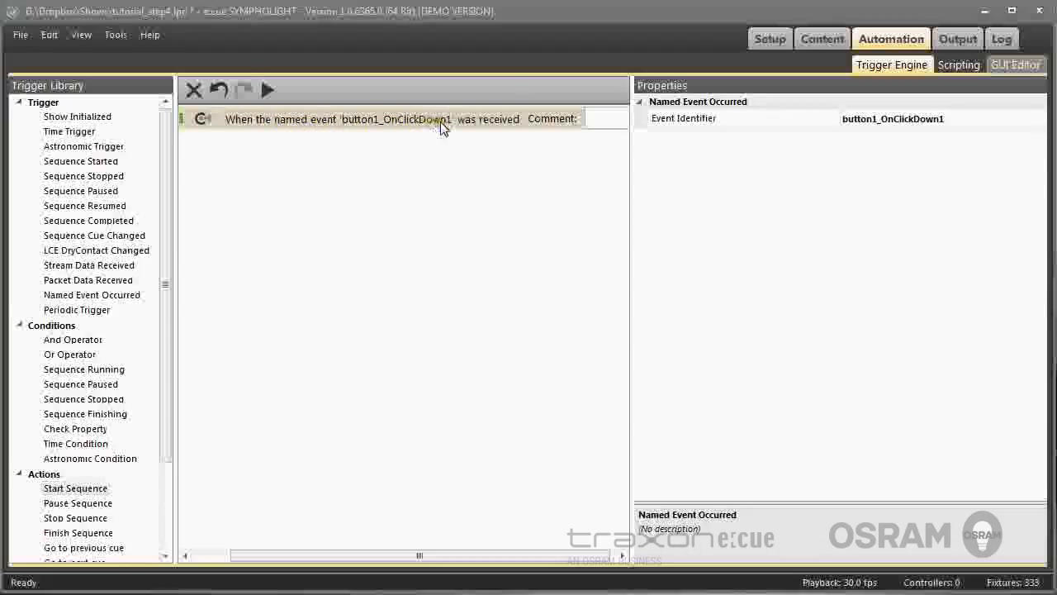
{"action": "left_click_drag", "start_coordinate": [76, 489], "coordinate": [345, 149]}
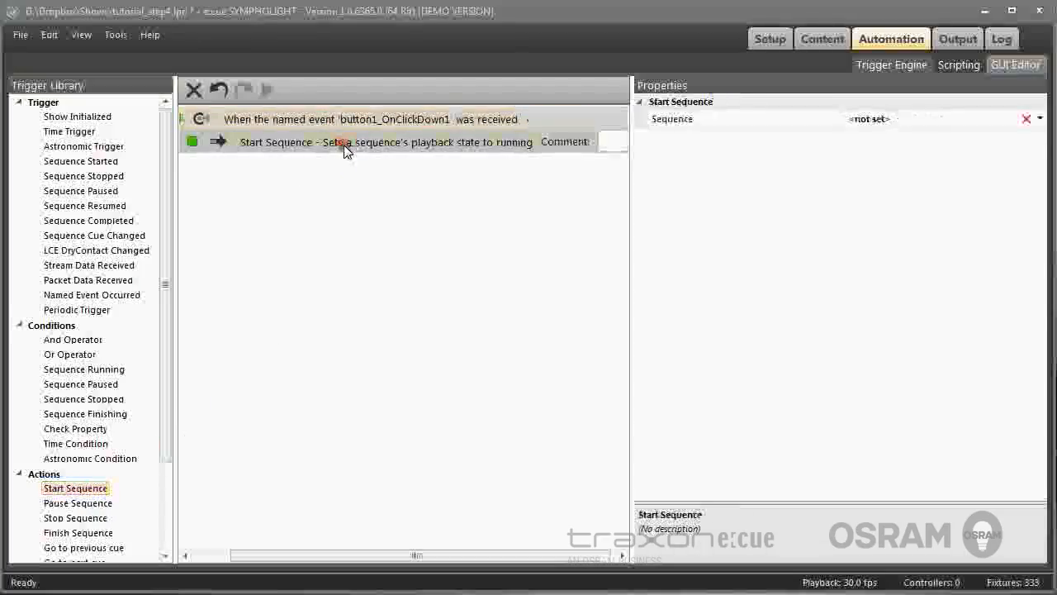
{"action": "left_click", "coordinate": [1039, 118]}
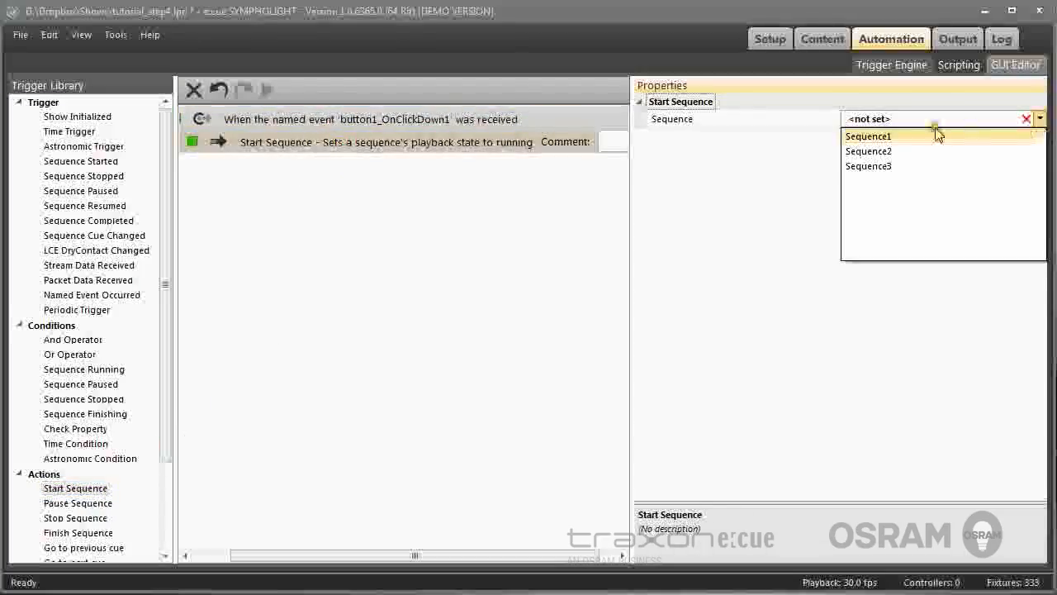
{"action": "left_click", "coordinate": [888, 137]}
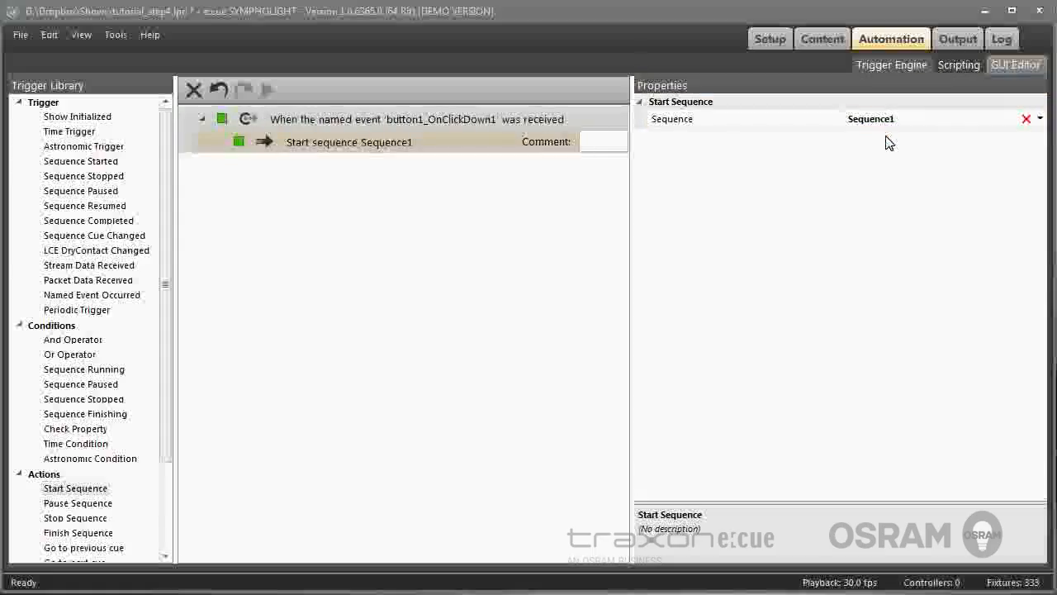
Switch to the browser showing the ActionPad page and test the Seq #1 button, then minimize the browser.
{"action": "left_click", "coordinate": [1009, 65]}
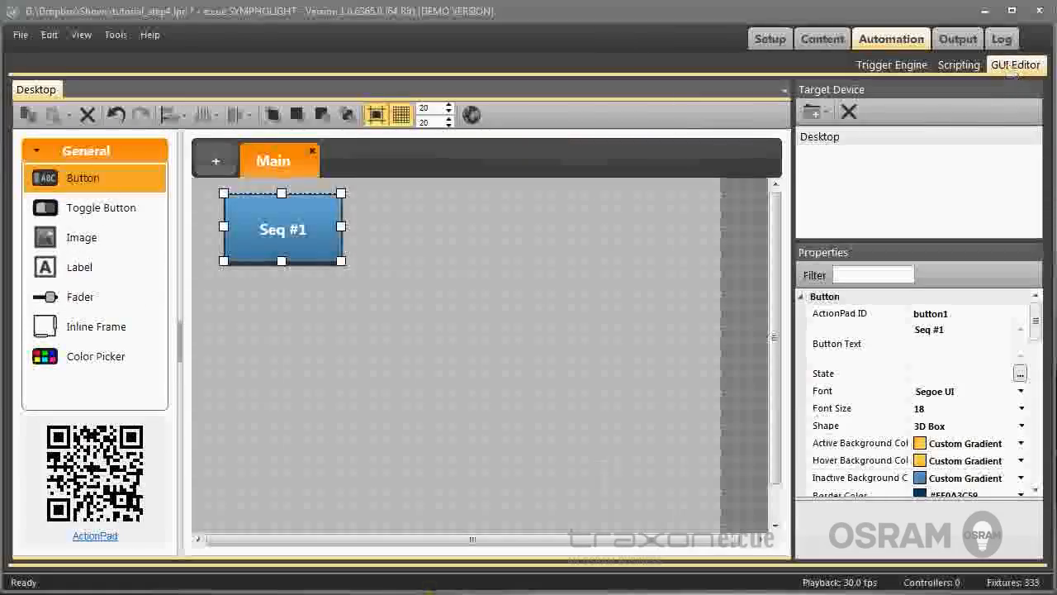
{"action": "key", "text": "alt+Tab"}
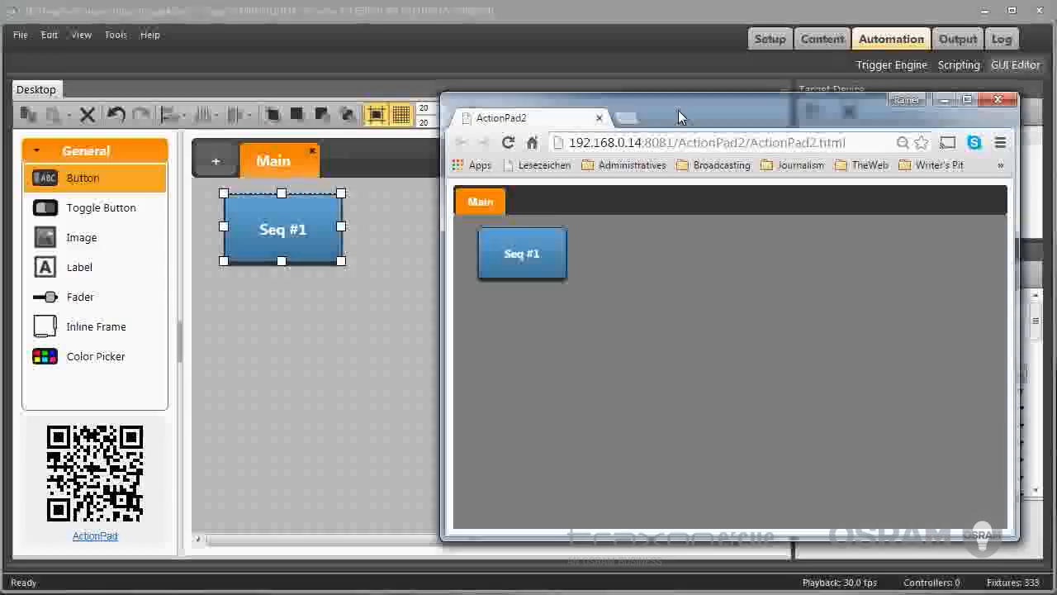
{"action": "left_click", "coordinate": [528, 253]}
{"action": "left_click", "coordinate": [940, 101]}
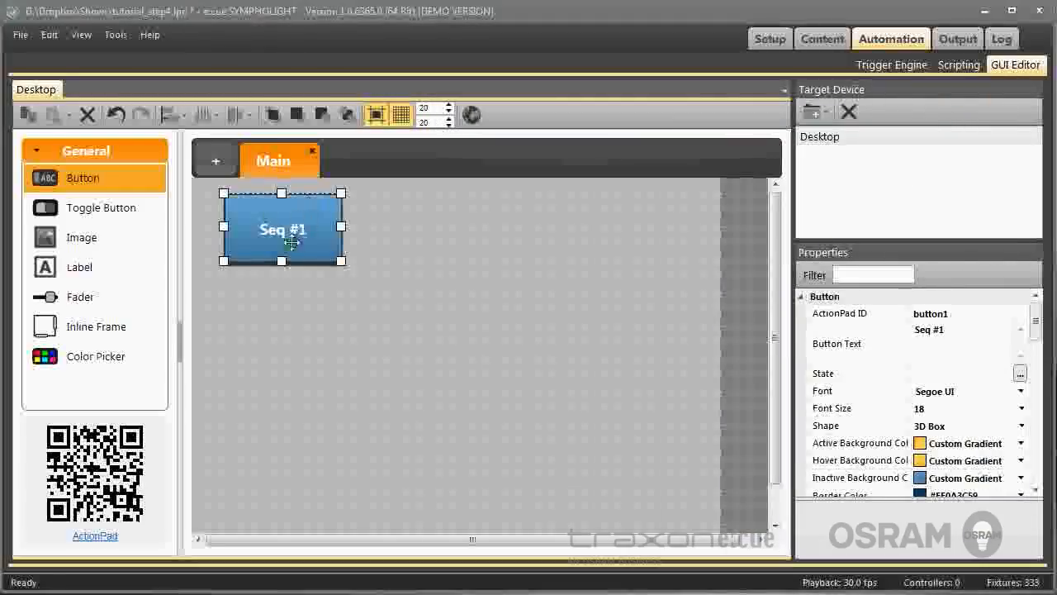
Duplicate the Seq #1 button, place the copy at about 20, 120 and move the original to about 20, 20.
{"action": "left_click", "coordinate": [25, 117]}
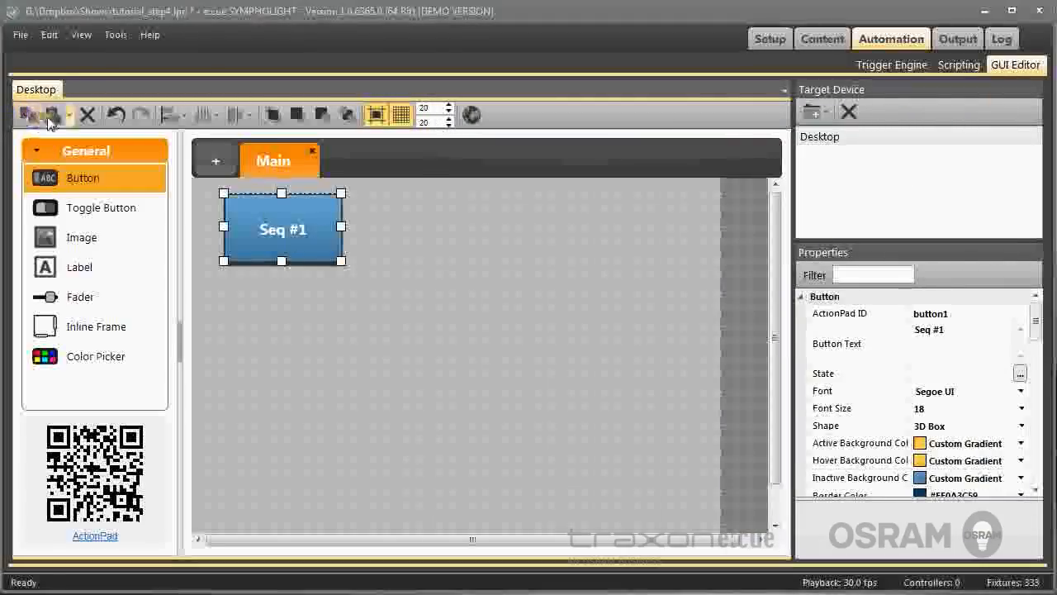
{"action": "left_click", "coordinate": [52, 115]}
{"action": "left_click_drag", "start_coordinate": [304, 218], "coordinate": [282, 297]}
{"action": "left_click_drag", "start_coordinate": [289, 239], "coordinate": [272, 237]}
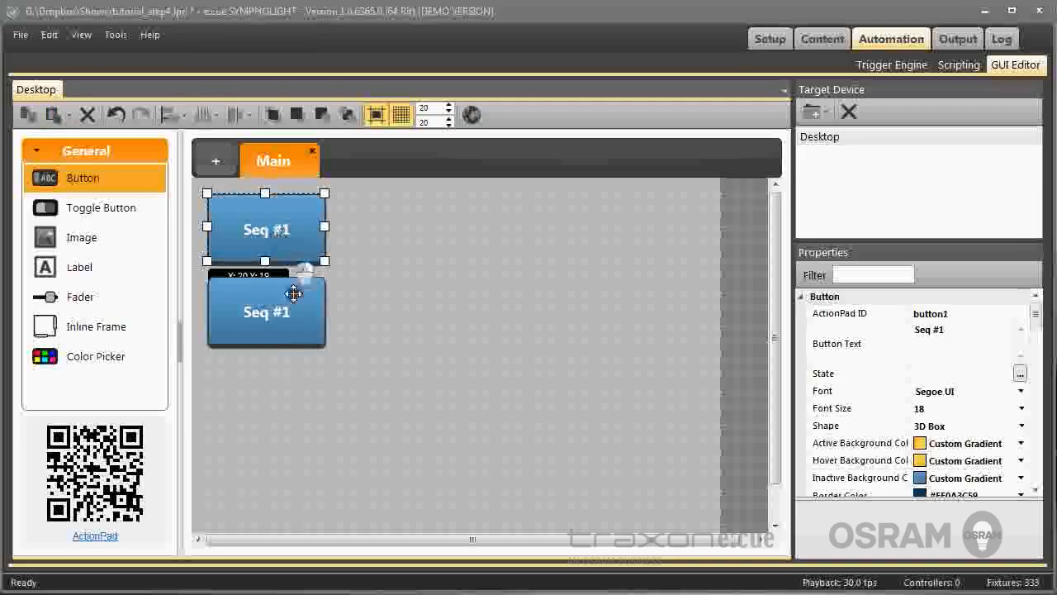
{"action": "left_click", "coordinate": [286, 416]}
Change the text of the lower button to "Seq #2".
{"action": "left_click", "coordinate": [251, 299]}
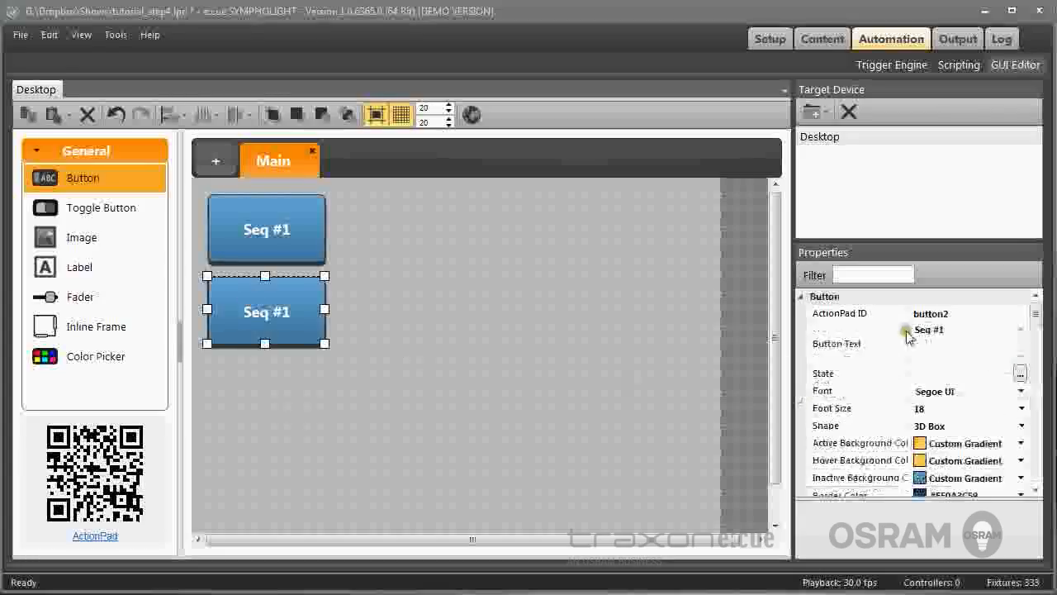
{"action": "left_click", "coordinate": [972, 327]}
{"action": "left_click", "coordinate": [973, 327]}
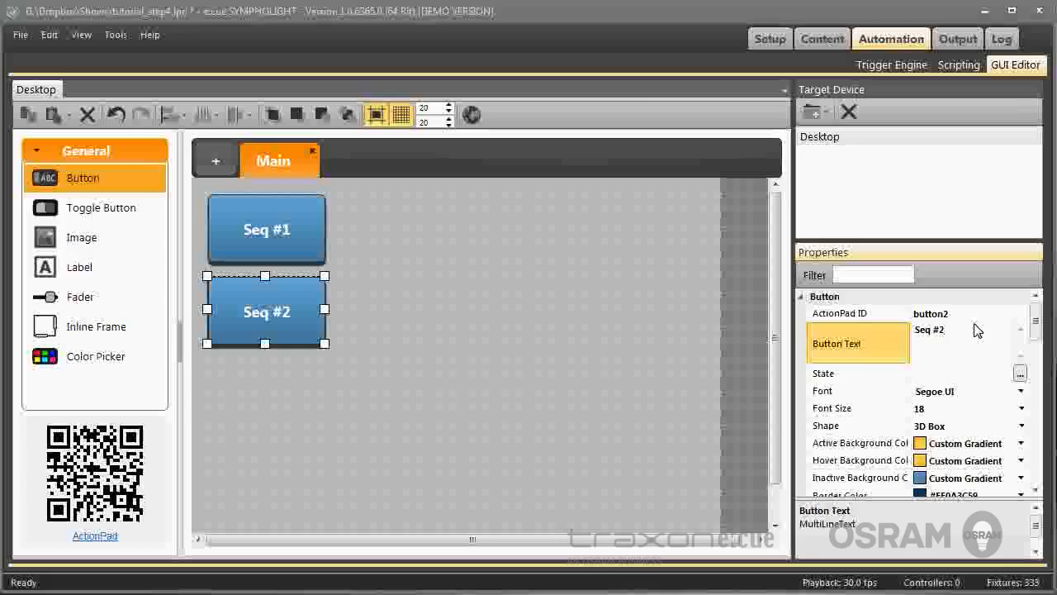
{"action": "left_click", "coordinate": [721, 343]}
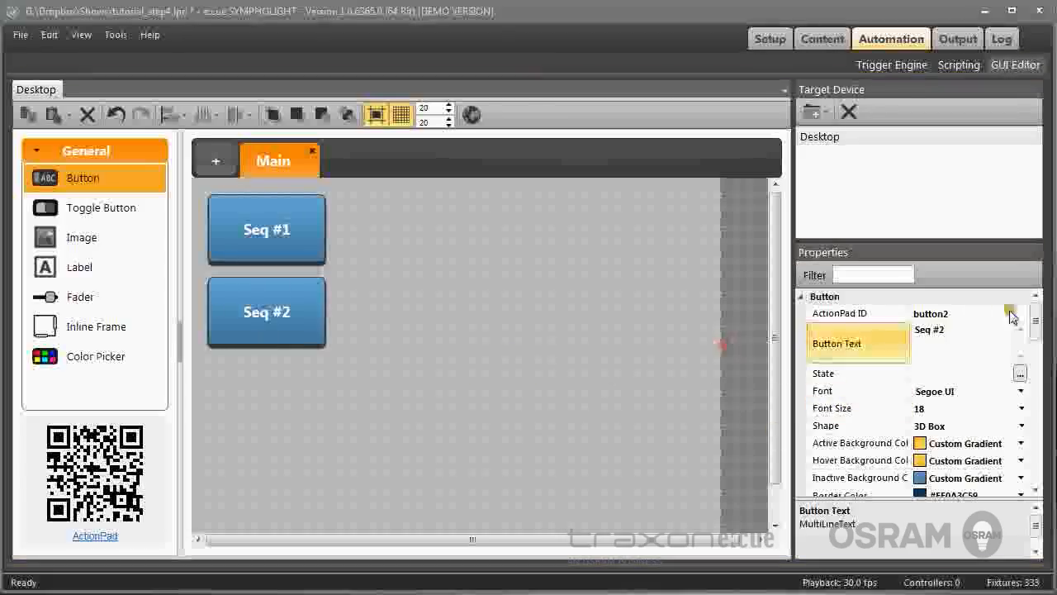
Create a new trigger event for the Seq #2 button and give it a Start Sequence action for Sequence2.
{"action": "left_click", "coordinate": [297, 326]}
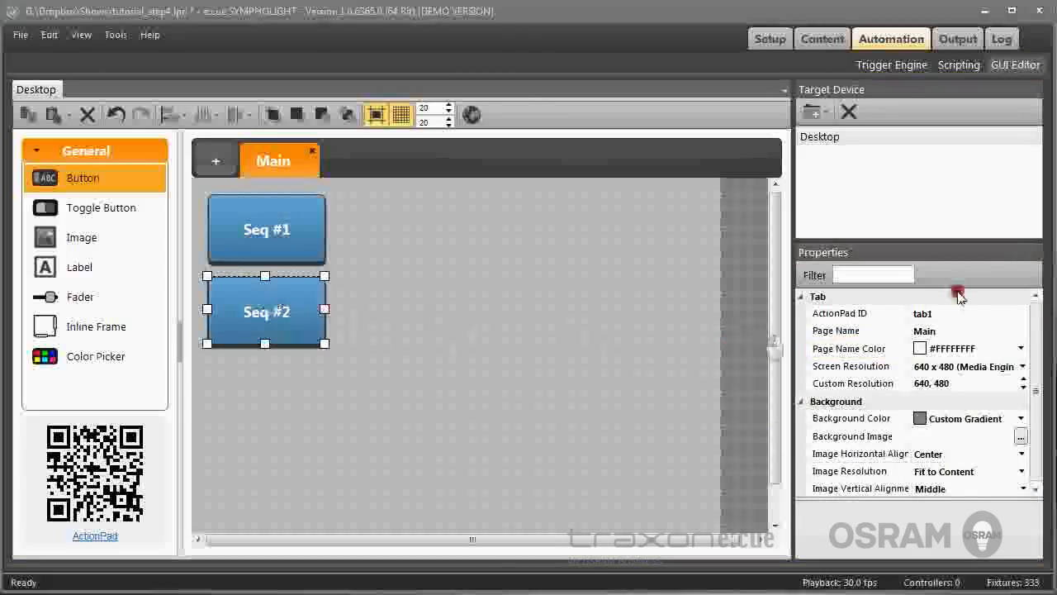
{"action": "left_click_drag", "start_coordinate": [1038, 326], "coordinate": [1039, 373]}
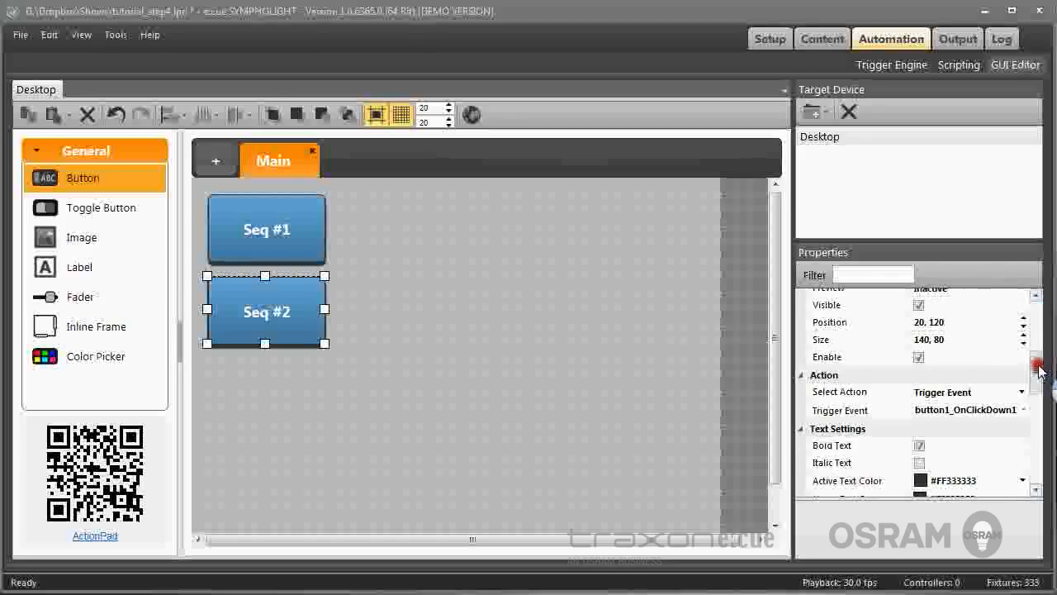
{"action": "left_click", "coordinate": [1024, 411]}
{"action": "left_click", "coordinate": [961, 456]}
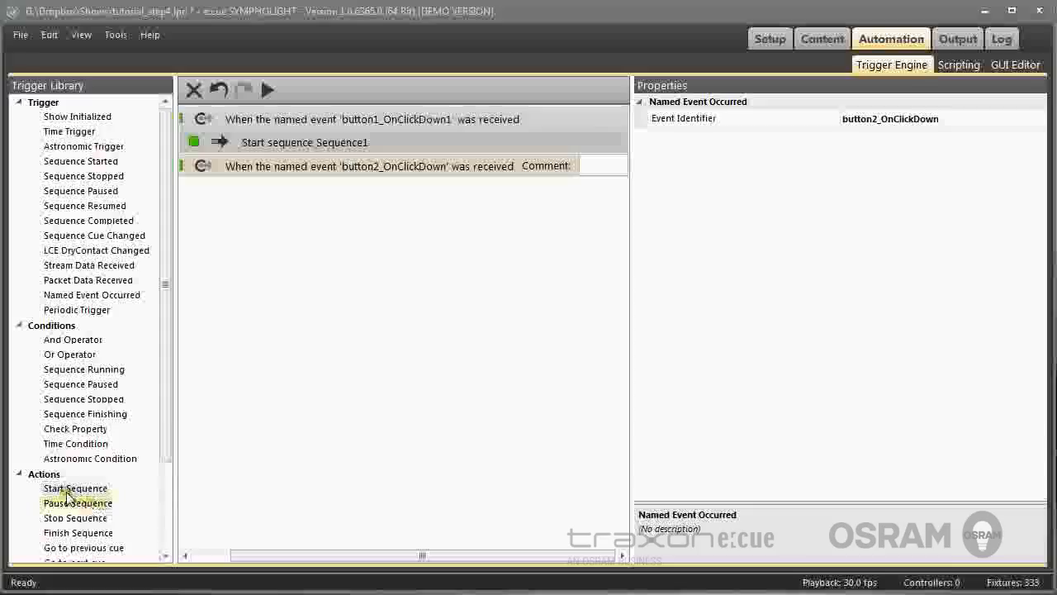
{"action": "left_click_drag", "start_coordinate": [57, 488], "coordinate": [349, 173]}
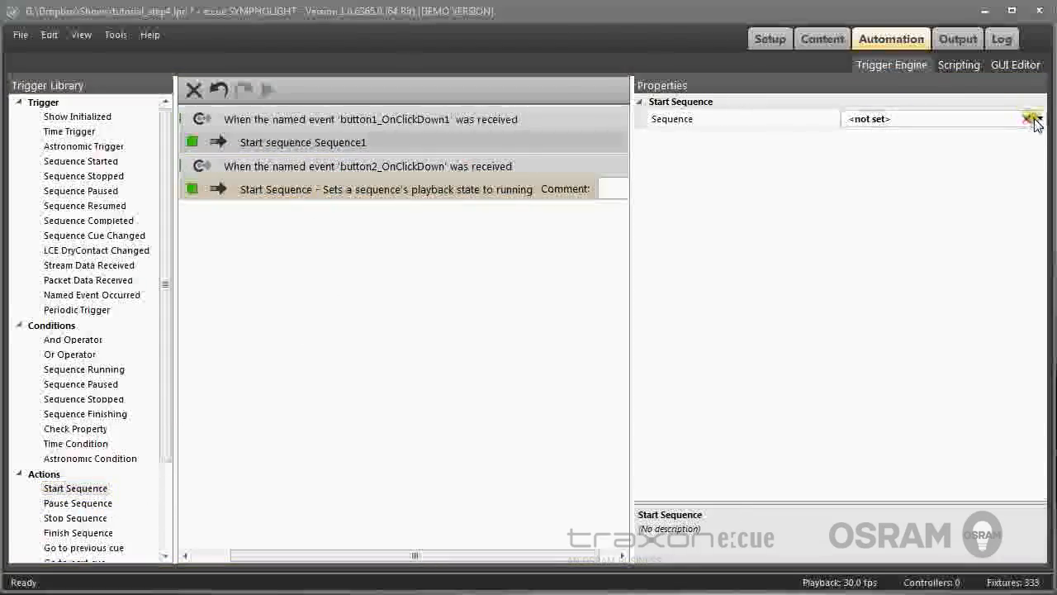
{"action": "left_click", "coordinate": [1035, 119]}
{"action": "left_click", "coordinate": [891, 152]}
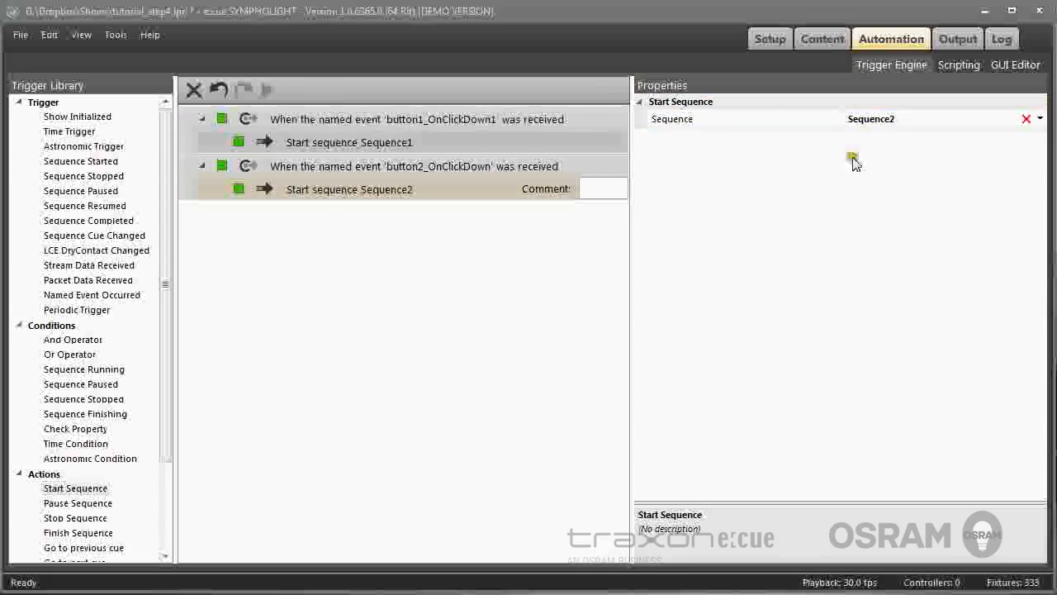
Duplicate the Seq #2 button in the GUI Editor and align the copy directly beneath it with the same spacing.
{"action": "left_click", "coordinate": [1014, 65]}
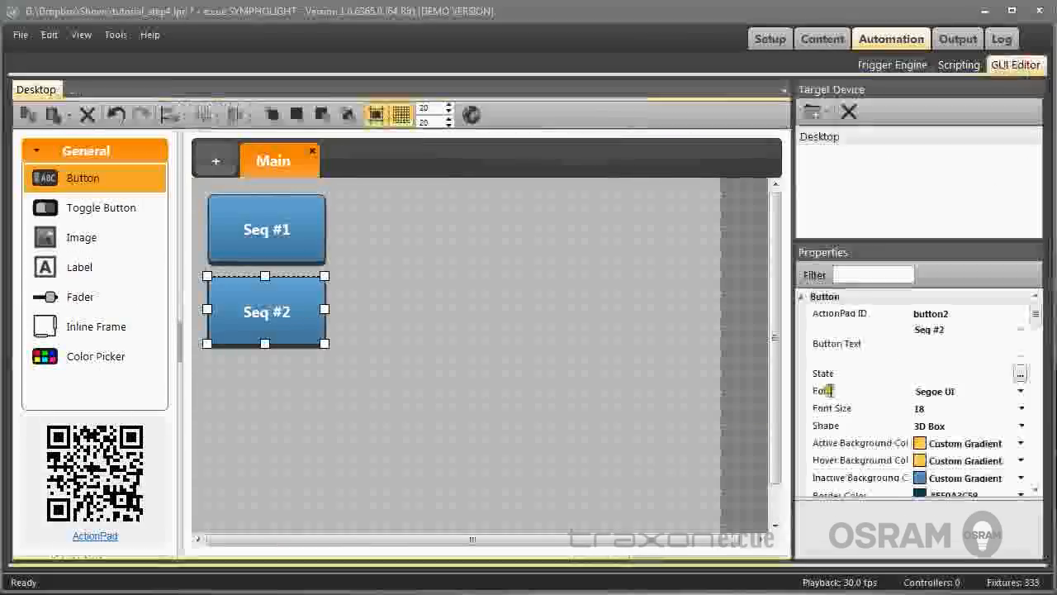
{"action": "left_click", "coordinate": [27, 115]}
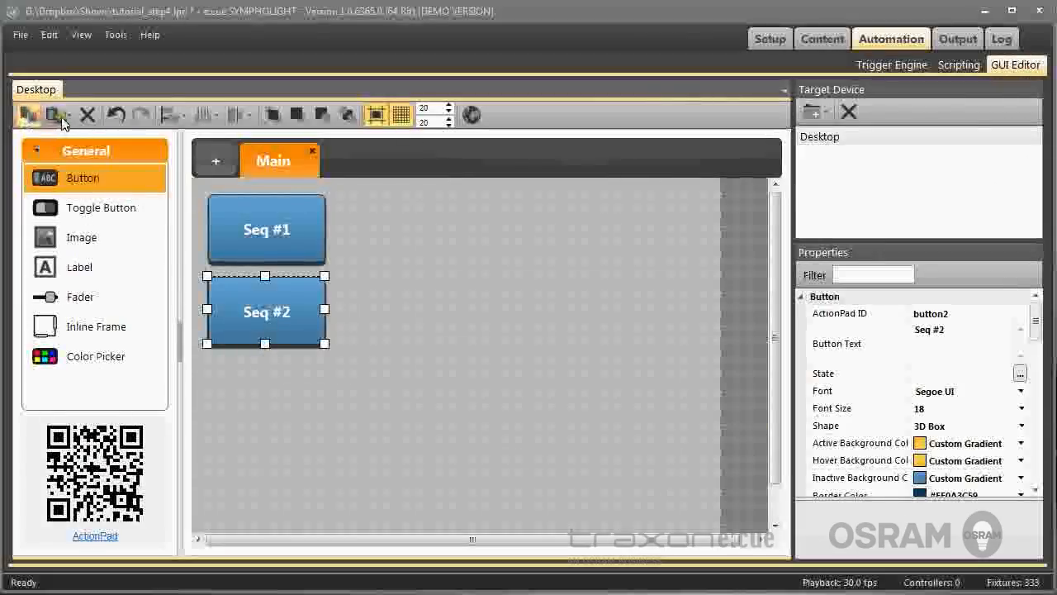
{"action": "left_click", "coordinate": [53, 115]}
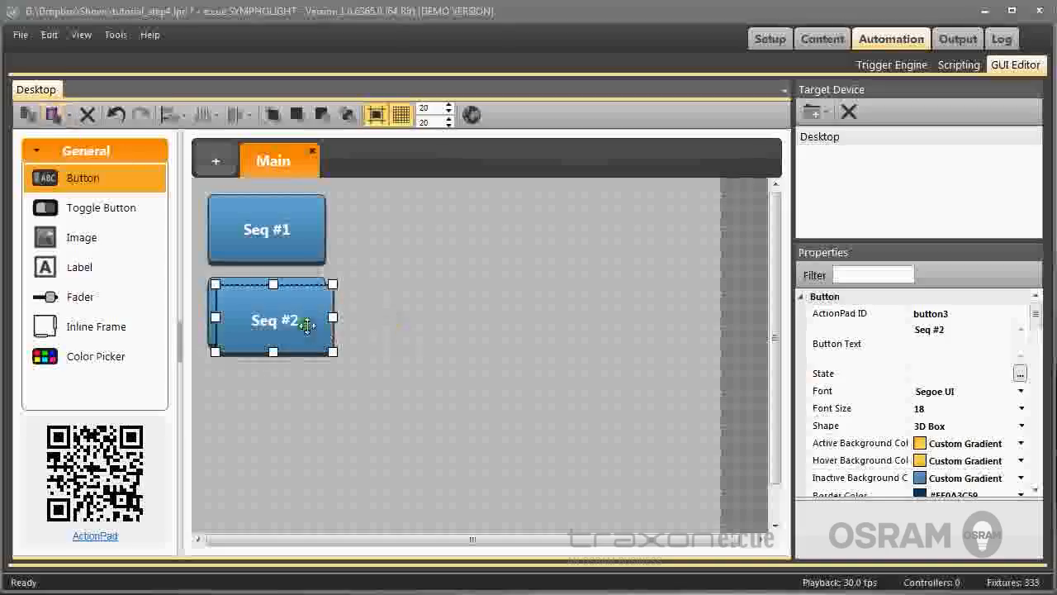
{"action": "left_click_drag", "start_coordinate": [276, 302], "coordinate": [282, 386]}
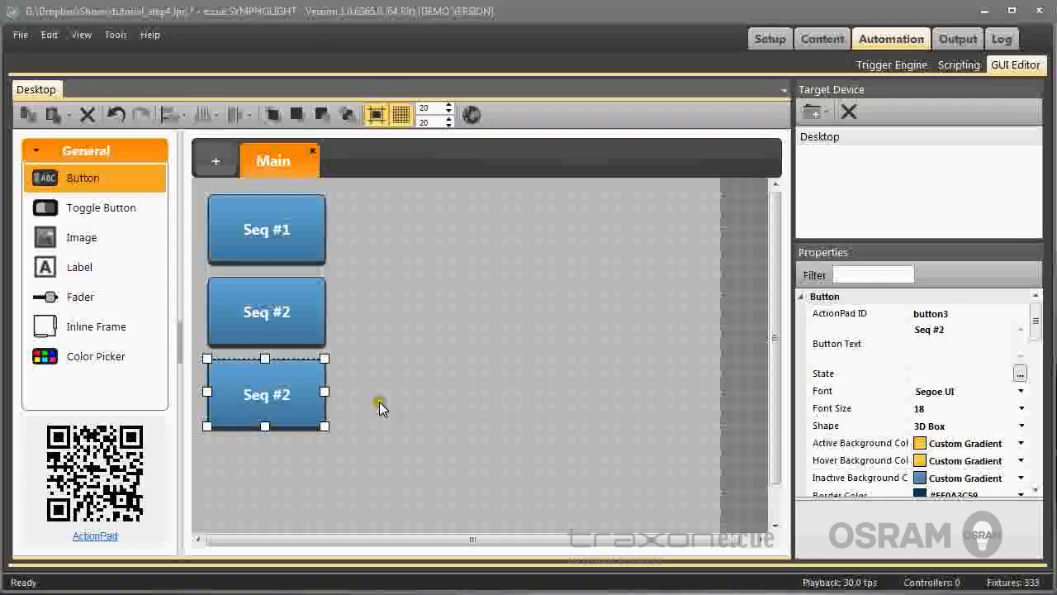
Change the text of the third button to "Seq #3".
{"action": "left_click", "coordinate": [967, 338]}
{"action": "left_click", "coordinate": [970, 329]}
{"action": "key", "text": "BackSpace"}
{"action": "type", "text": "3"}
Create a new trigger event for the Seq #3 button and give it a Start Sequence action for Sequence3.
{"action": "left_click", "coordinate": [266, 388]}
{"action": "left_click_drag", "start_coordinate": [1040, 322], "coordinate": [1035, 376]}
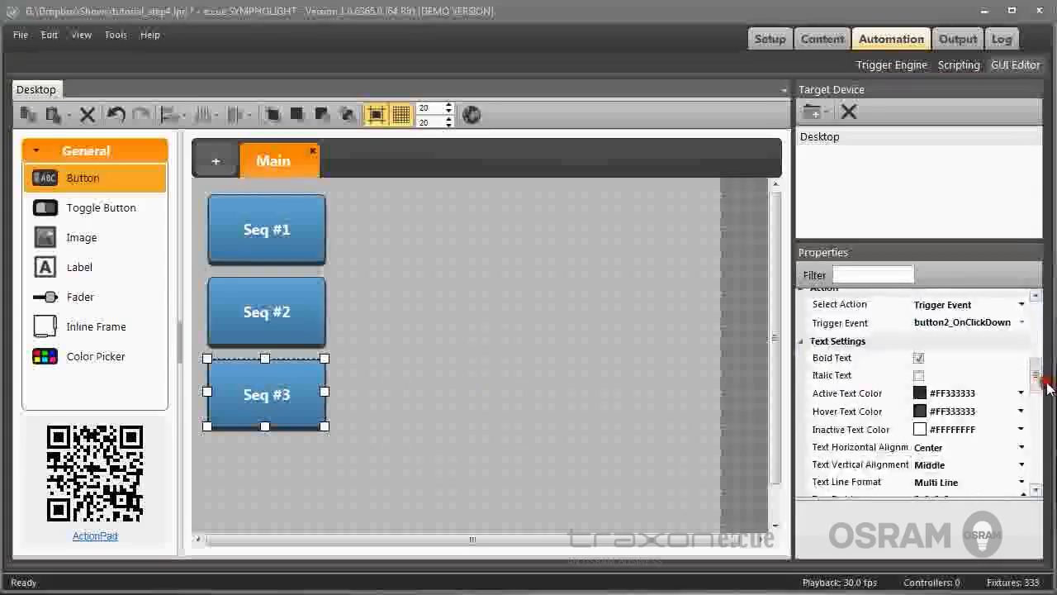
{"action": "left_click", "coordinate": [1024, 322]}
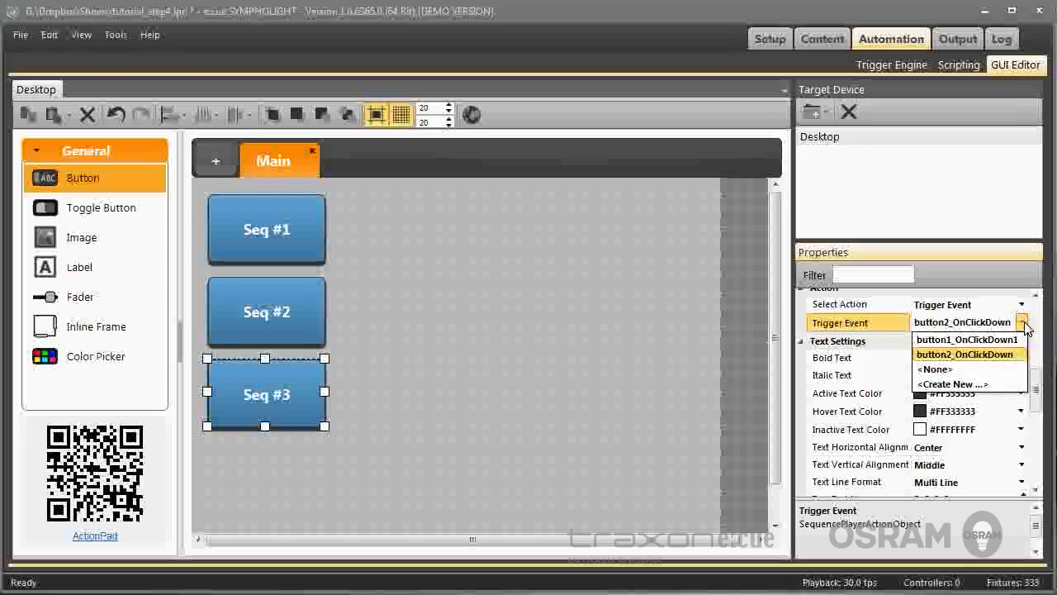
{"action": "left_click", "coordinate": [950, 384]}
{"action": "left_click_drag", "start_coordinate": [75, 488], "coordinate": [329, 242]}
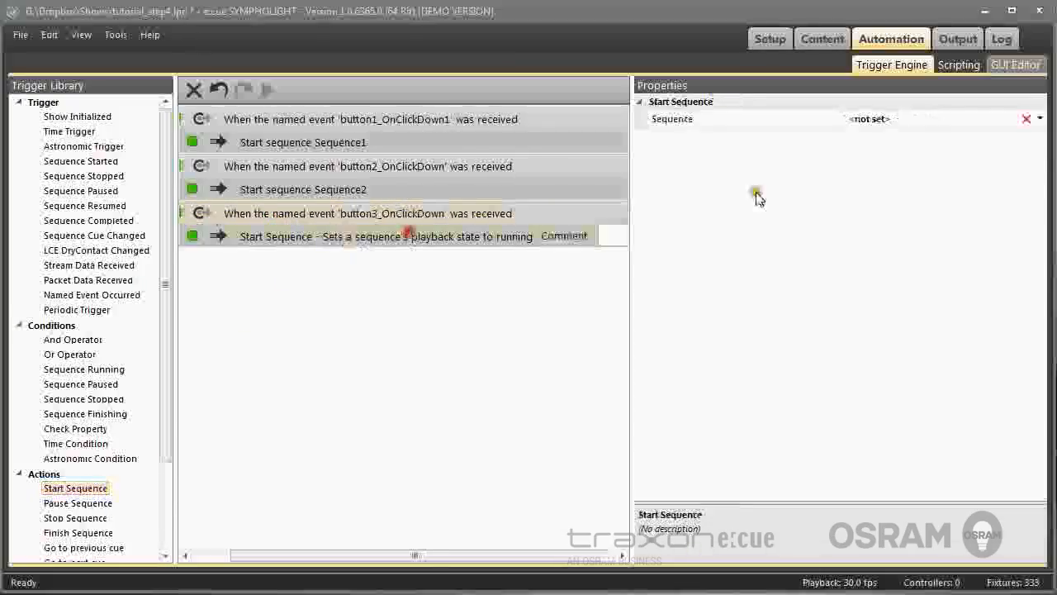
{"action": "left_click", "coordinate": [1039, 119]}
{"action": "left_click", "coordinate": [890, 168]}
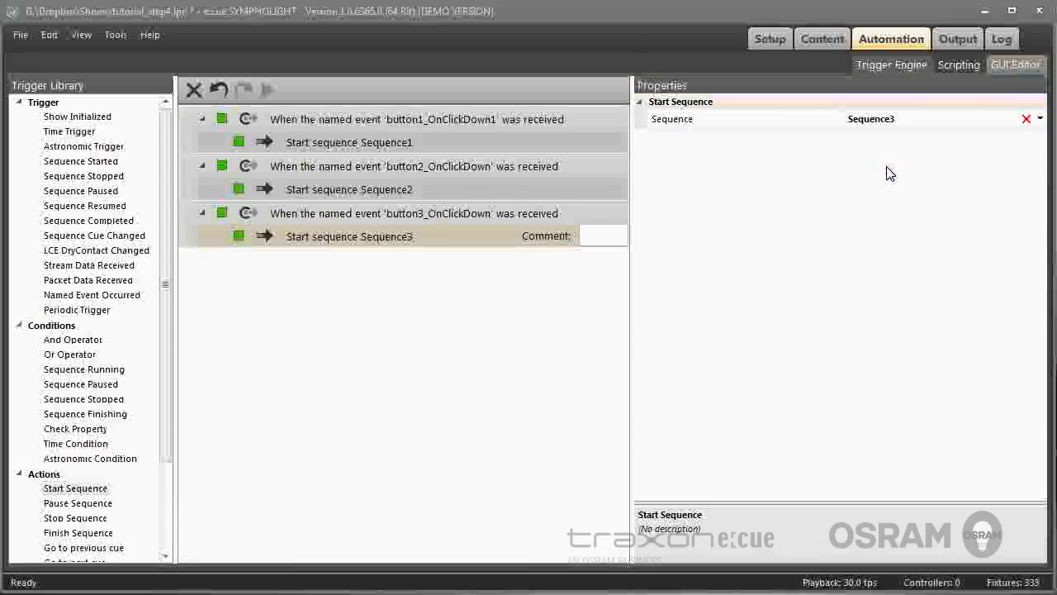
Return to the GUI Editor, then switch to the browser and test the Seq #1, Seq #2 and Seq #3 buttons.
{"action": "left_click", "coordinate": [1021, 66]}
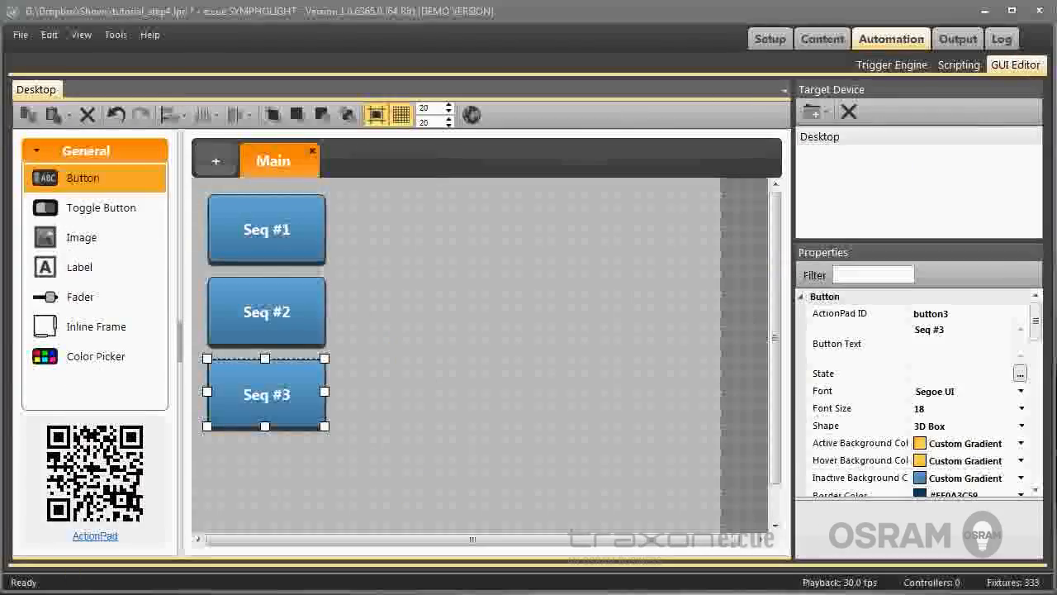
{"action": "key", "text": "alt+Tab"}
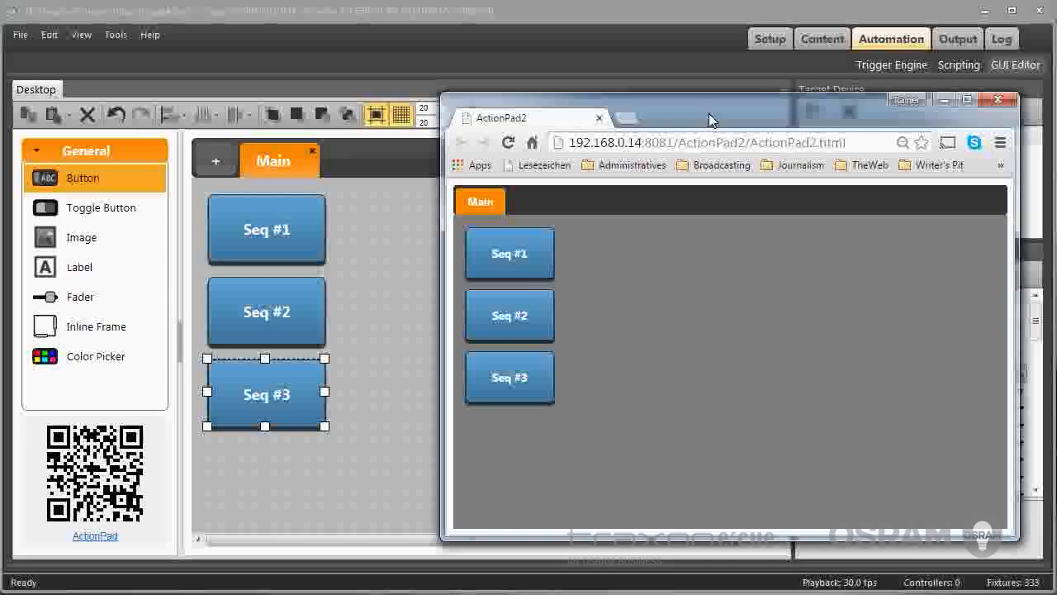
{"action": "left_click", "coordinate": [501, 373]}
{"action": "left_click", "coordinate": [534, 251]}
{"action": "left_click", "coordinate": [512, 314]}
{"action": "left_click", "coordinate": [503, 377]}
{"action": "left_click", "coordinate": [505, 314]}
{"action": "left_click", "coordinate": [512, 266]}
Zoom the ActionPad page out to 33% and partly back in to check how the interface scales.
{"action": "scroll", "coordinate": [677, 357], "scroll_direction": "down", "scroll_amount": 5}
{"action": "scroll", "coordinate": [678, 358], "scroll_direction": "down", "scroll_amount": 1}
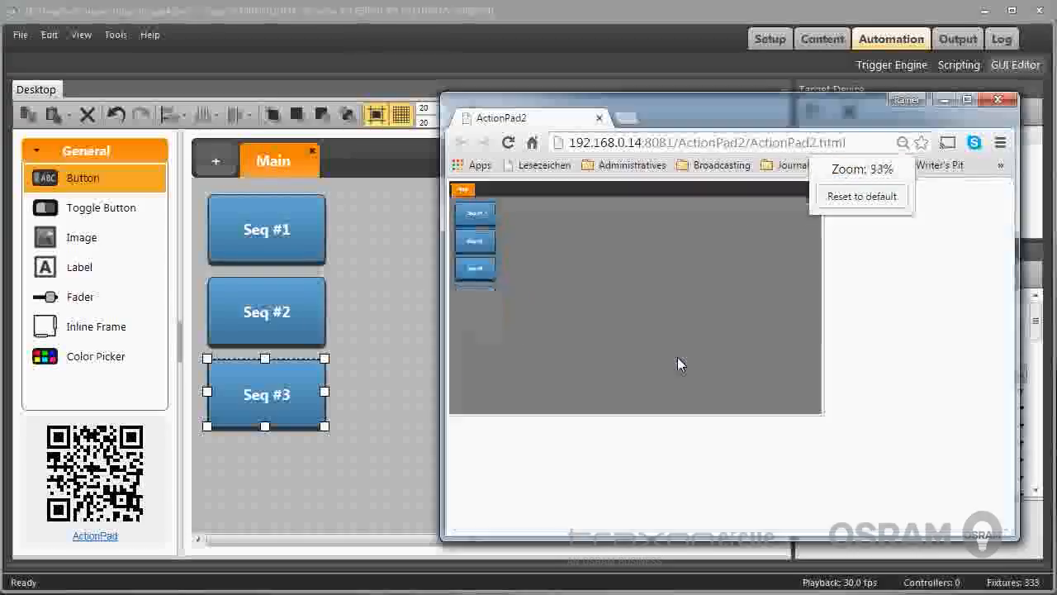
{"action": "scroll", "coordinate": [677, 365], "scroll_direction": "up", "scroll_amount": 2}
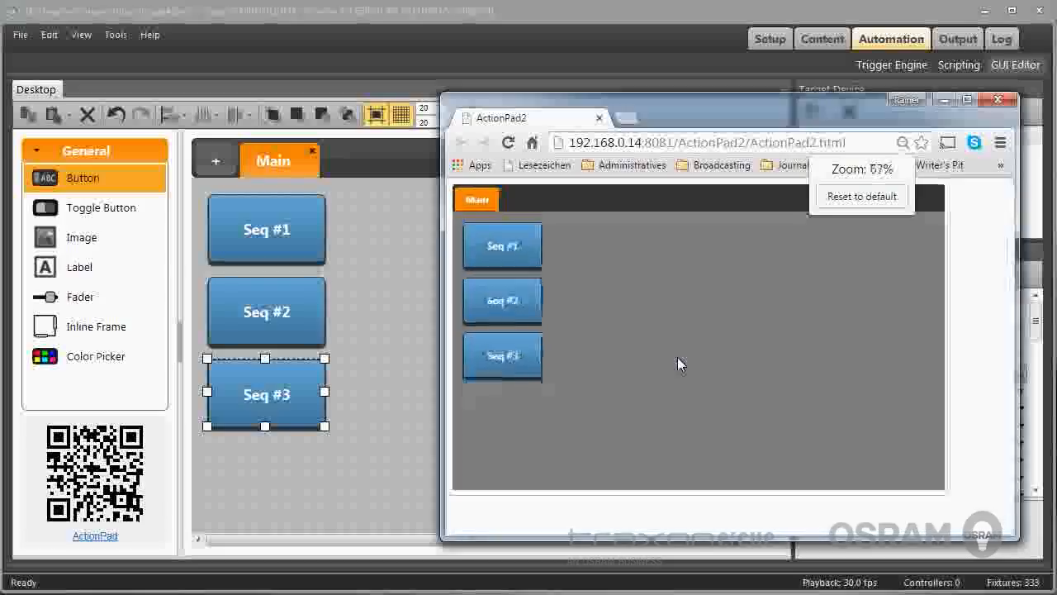
Vary the zoom of the ActionPad page further in both directions to examine how the button layout rescales.
{"action": "scroll", "coordinate": [677, 360], "scroll_direction": "down", "scroll_amount": 1}
{"action": "scroll", "coordinate": [677, 360], "scroll_direction": "up", "scroll_amount": 2}
{"action": "scroll", "coordinate": [676, 357], "scroll_direction": "up", "scroll_amount": 2}
{"action": "scroll", "coordinate": [677, 354], "scroll_direction": "down", "scroll_amount": 2}
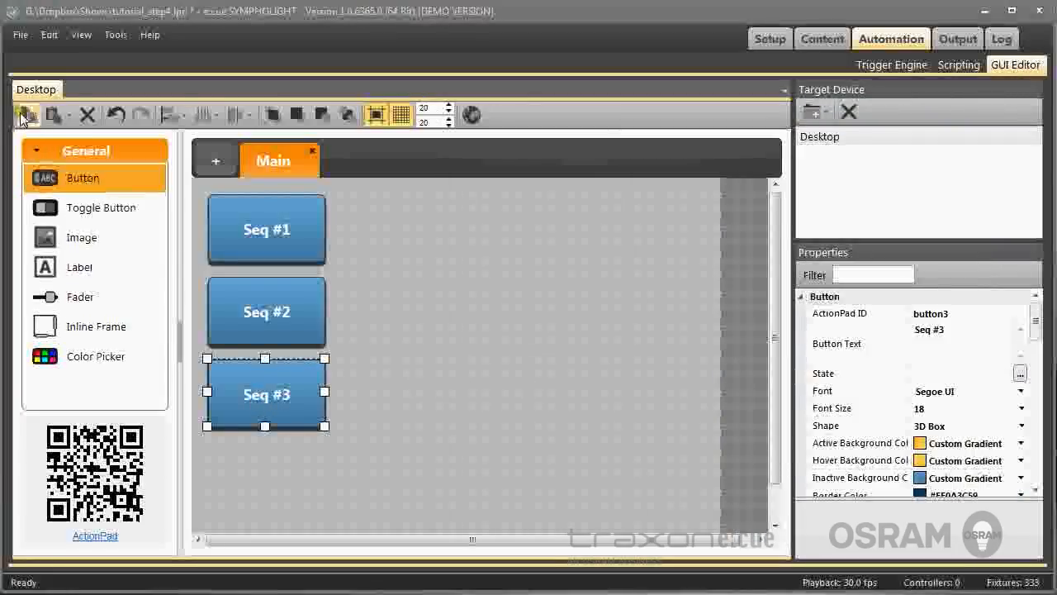
Duplicate the Seq #3 button, place the copy directly below it and change the copy's text to "Off".
{"action": "left_click", "coordinate": [52, 116]}
{"action": "left_click_drag", "start_coordinate": [277, 392], "coordinate": [290, 473]}
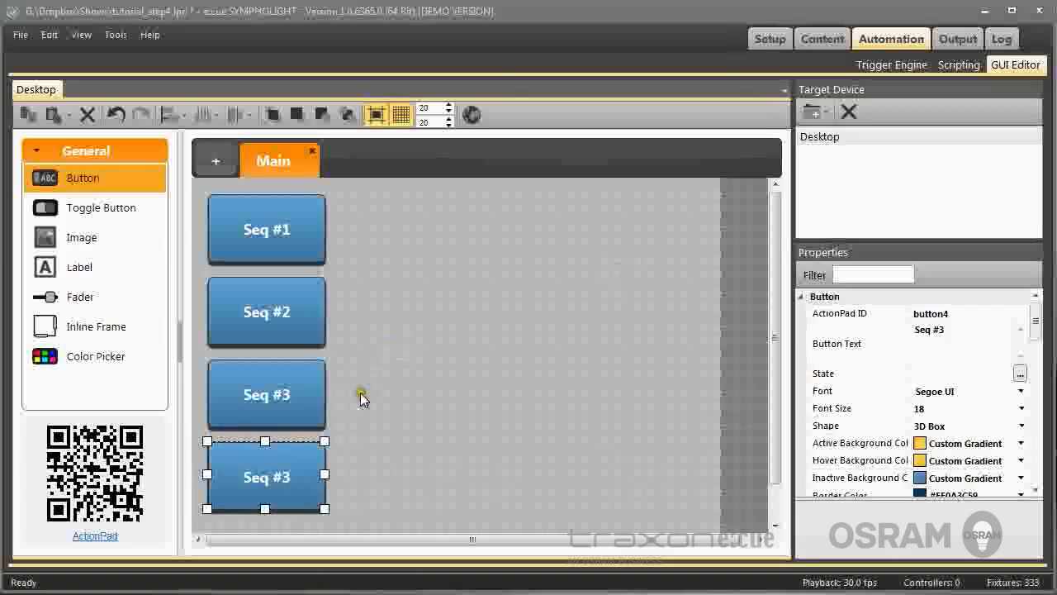
{"action": "left_click", "coordinate": [898, 330]}
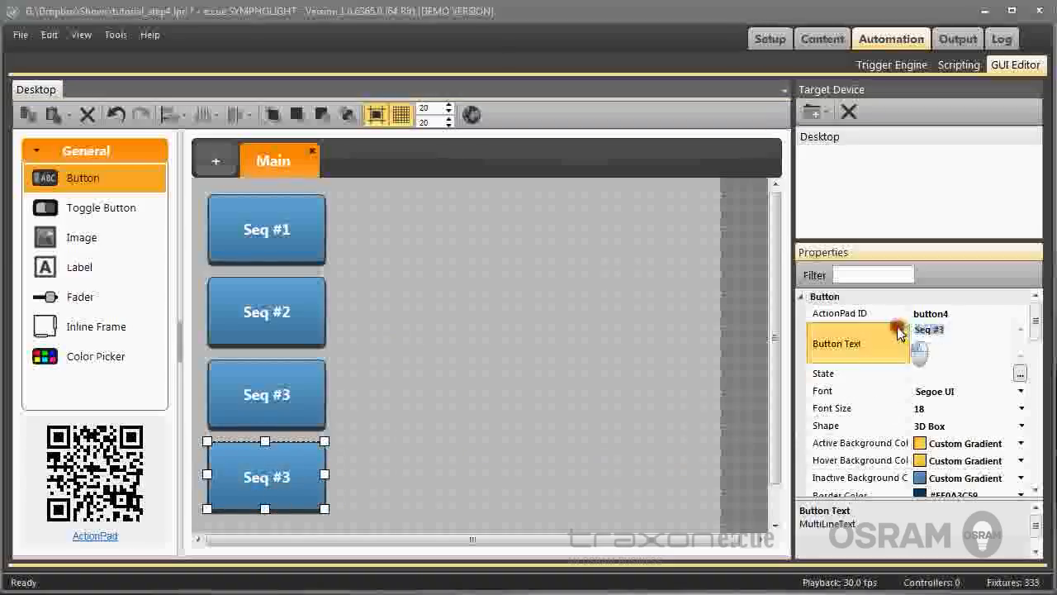
{"action": "type", "text": "Of"}
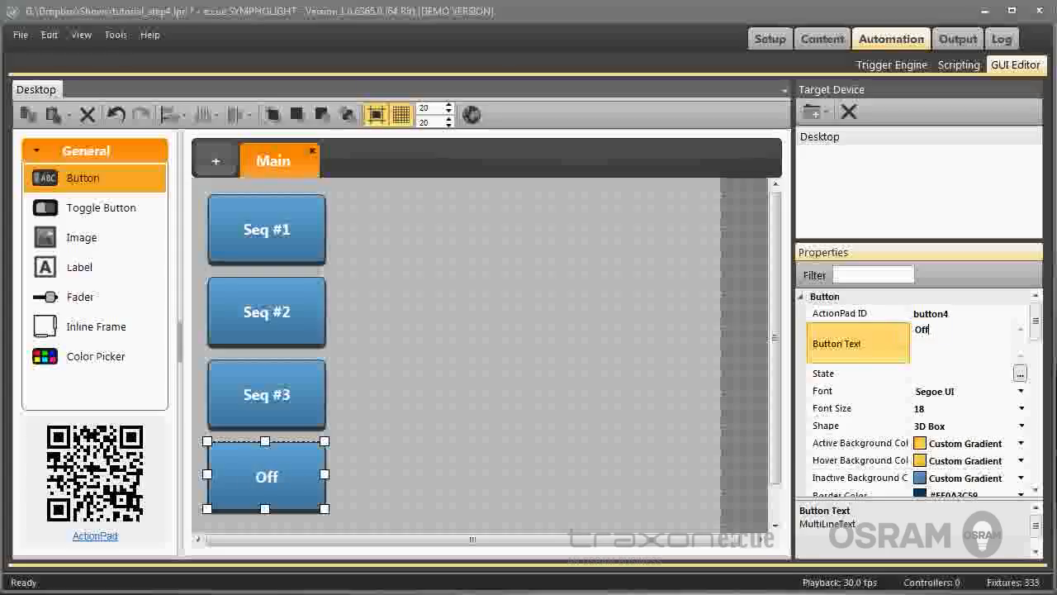
{"action": "type", "text": "f"}
Create a new trigger event for the Off button and give it three Stop Sequence actions.
{"action": "left_click", "coordinate": [1038, 319]}
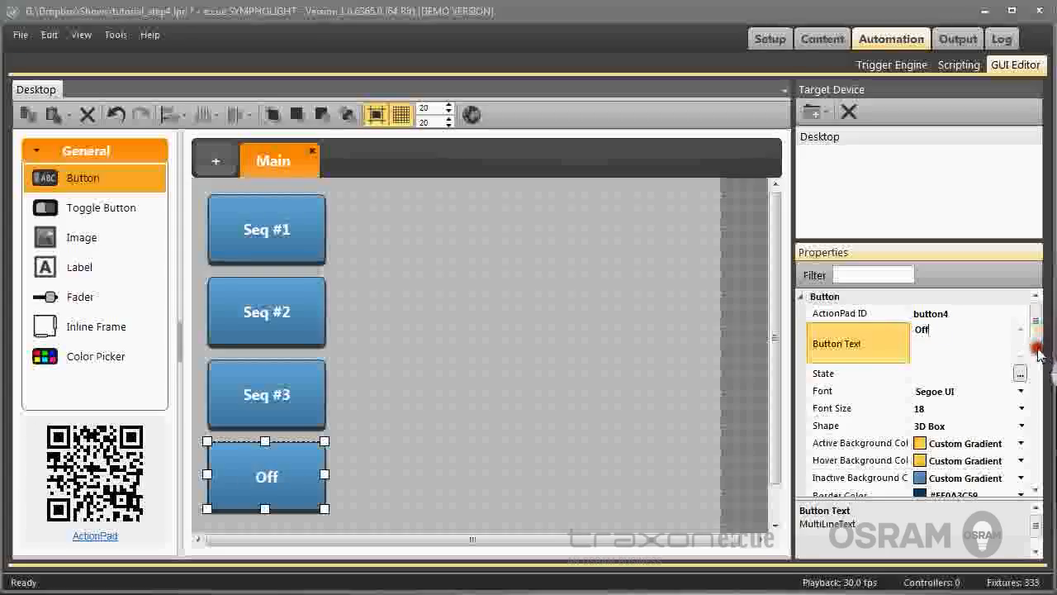
{"action": "left_click_drag", "start_coordinate": [1038, 336], "coordinate": [1031, 361]}
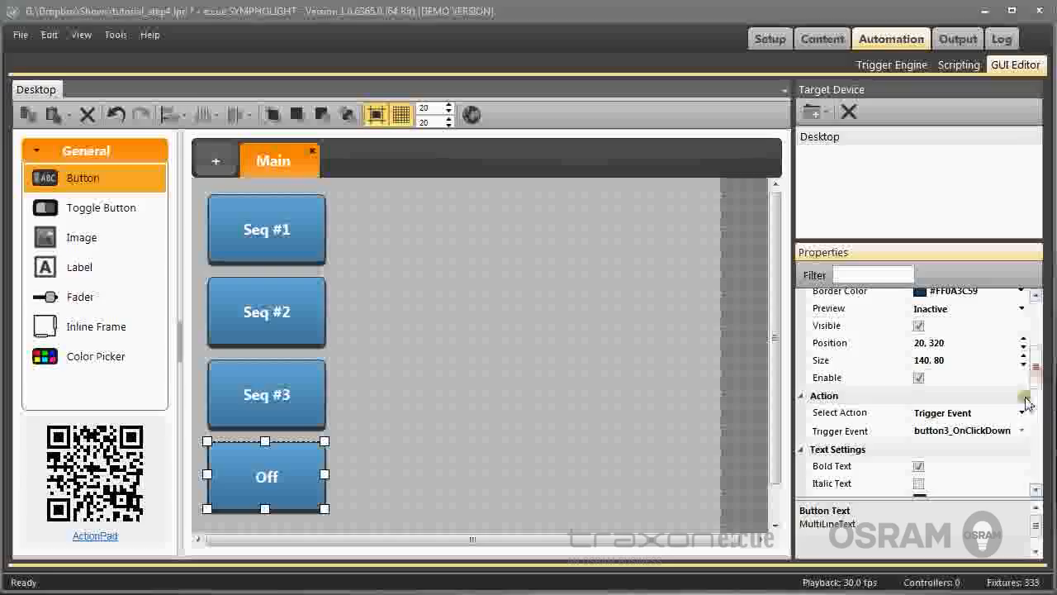
{"action": "left_click", "coordinate": [1022, 430]}
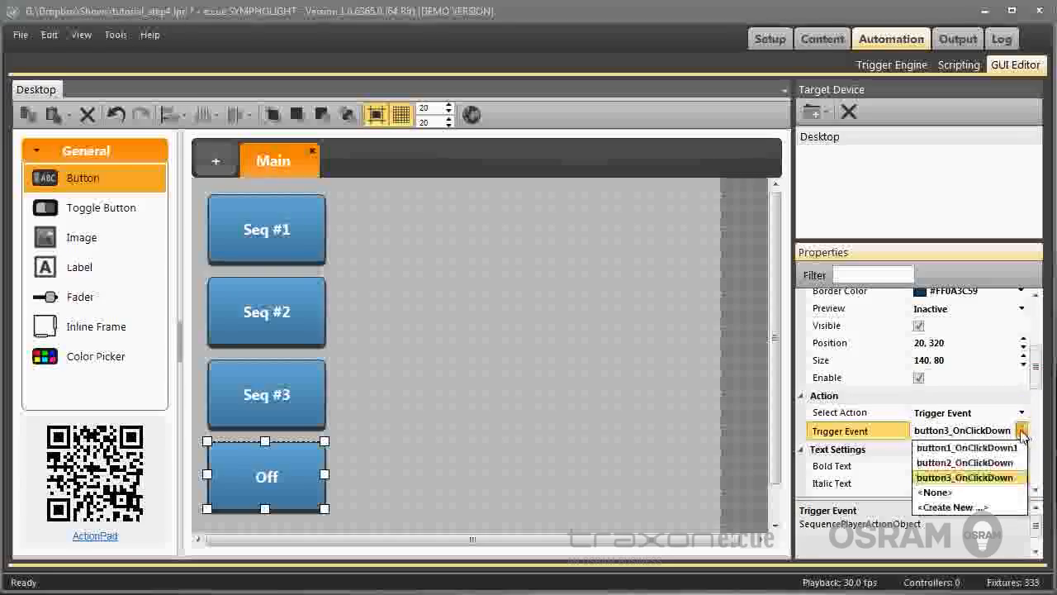
{"action": "left_click", "coordinate": [947, 504]}
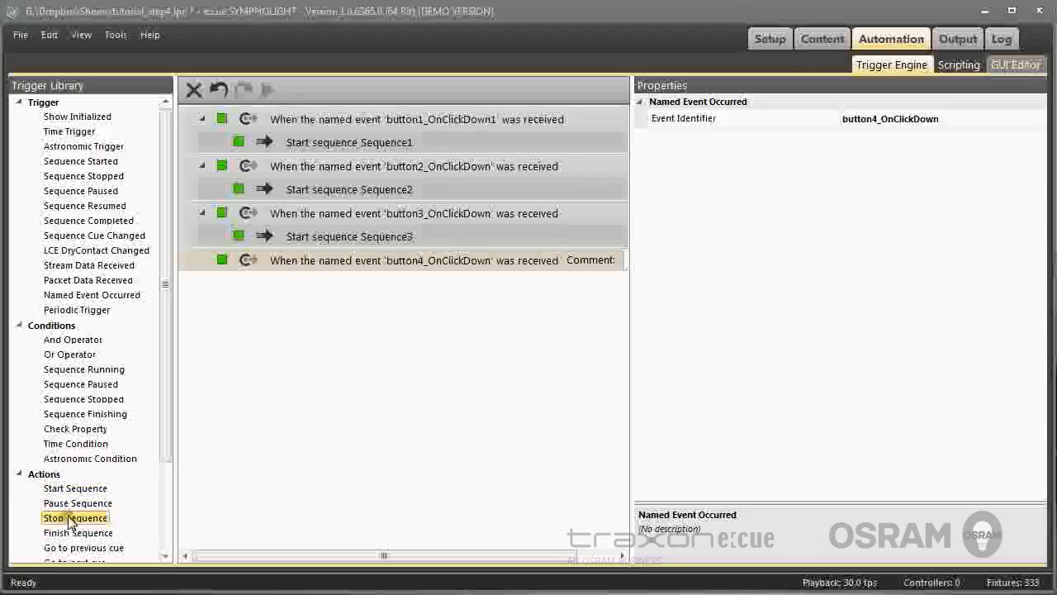
{"action": "left_click_drag", "start_coordinate": [173, 459], "coordinate": [323, 267]}
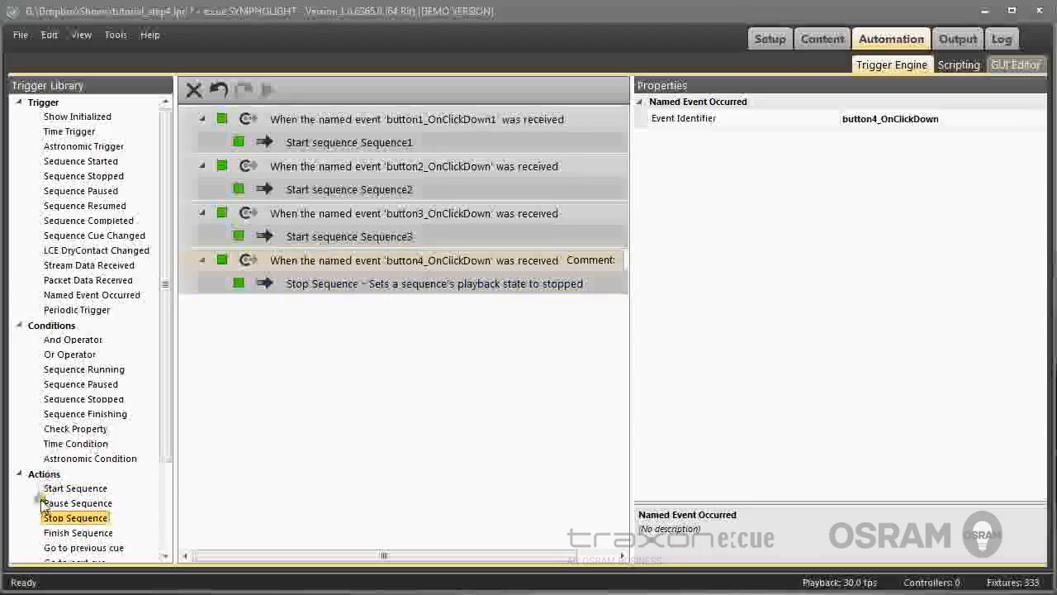
{"action": "left_click_drag", "start_coordinate": [83, 525], "coordinate": [339, 304]}
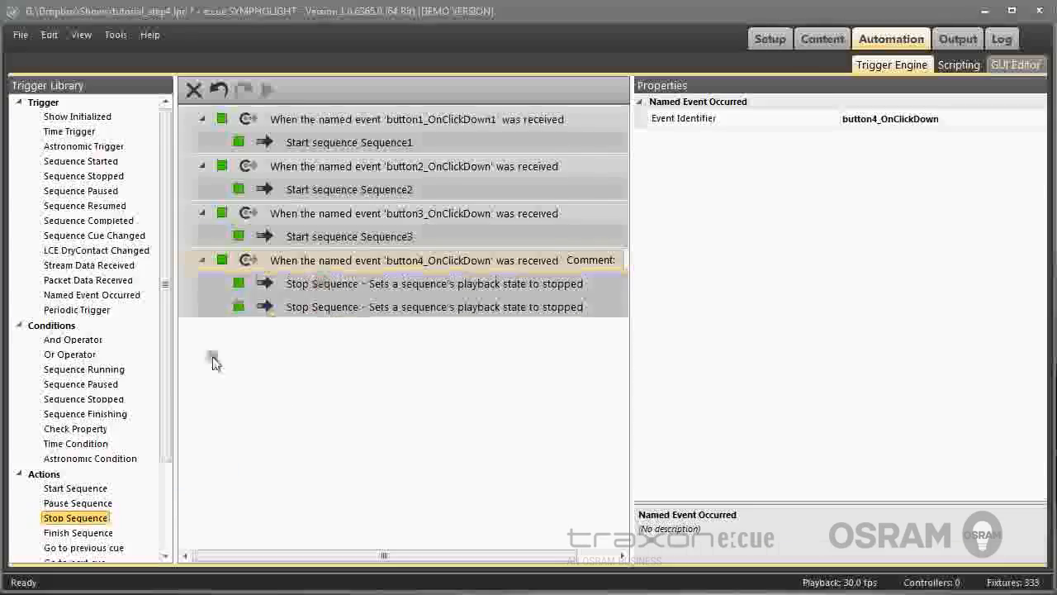
{"action": "left_click_drag", "start_coordinate": [103, 510], "coordinate": [339, 306]}
Assign Sequence1, Sequence2 and Sequence3 in order to the three Stop Sequence actions of the Off button's event.
{"action": "left_click", "coordinate": [343, 287]}
{"action": "left_click", "coordinate": [1034, 120]}
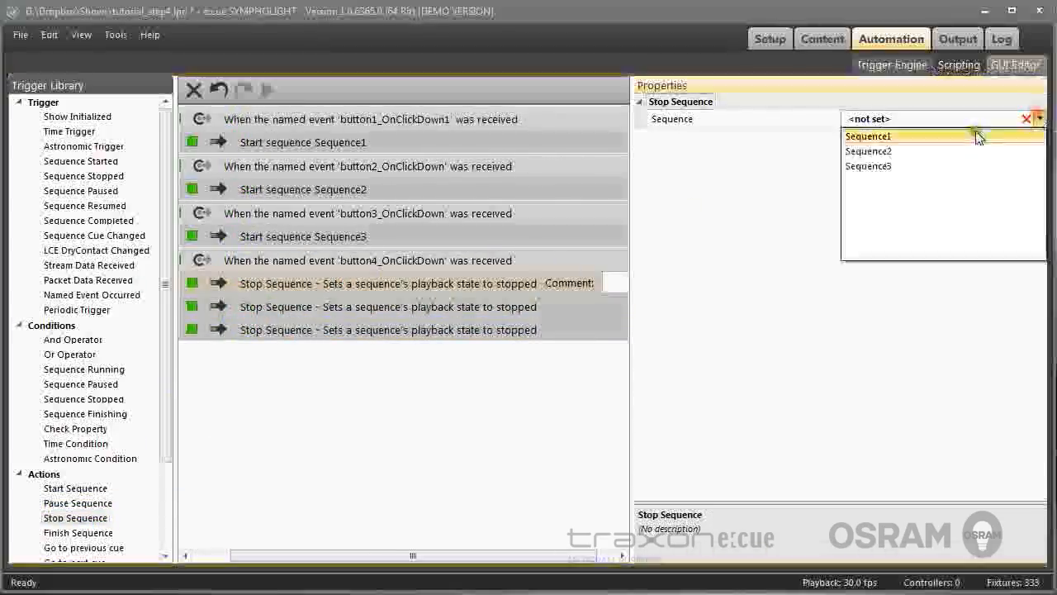
{"action": "left_click", "coordinate": [925, 138]}
{"action": "left_click", "coordinate": [465, 309]}
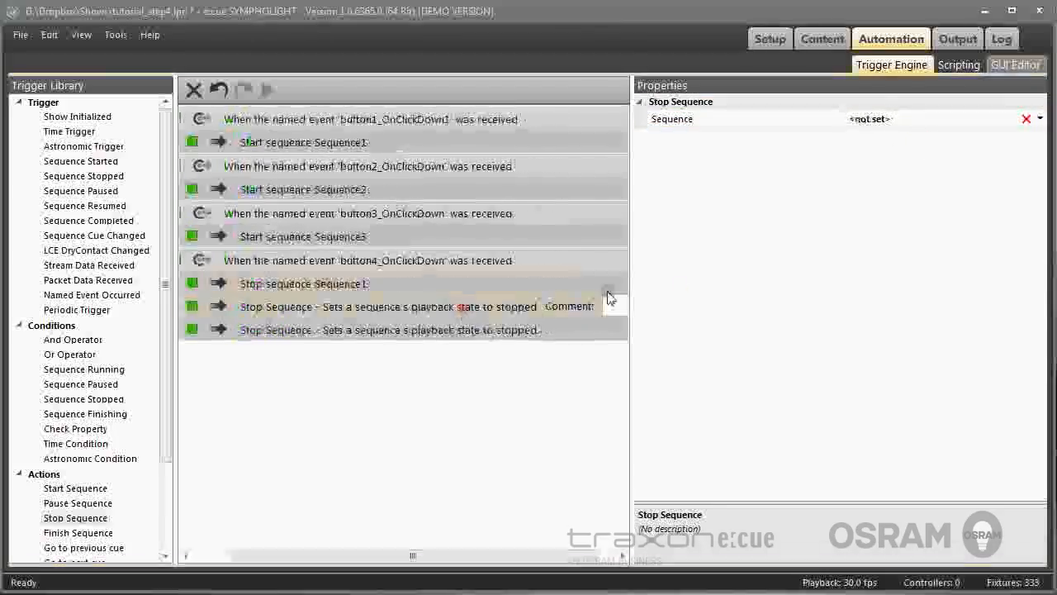
{"action": "left_click", "coordinate": [869, 120]}
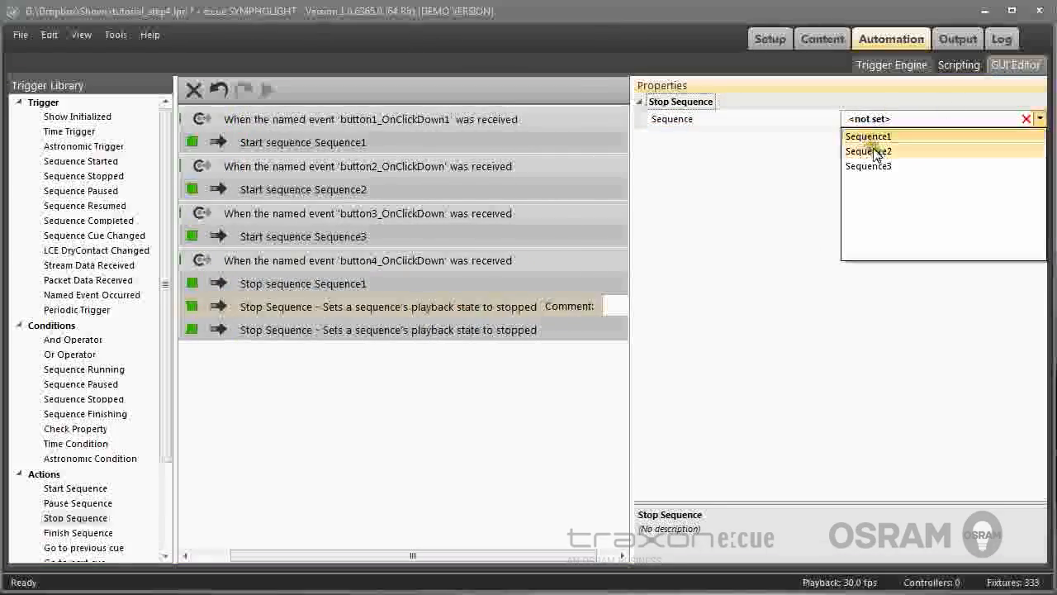
{"action": "left_click", "coordinate": [868, 152]}
{"action": "left_click", "coordinate": [459, 330]}
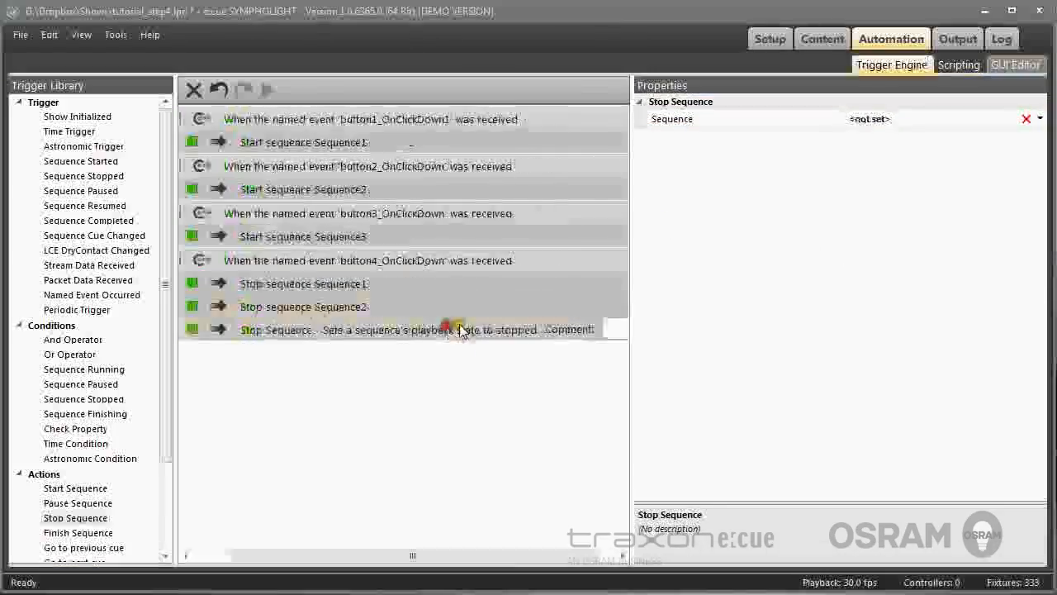
{"action": "left_click", "coordinate": [1040, 119]}
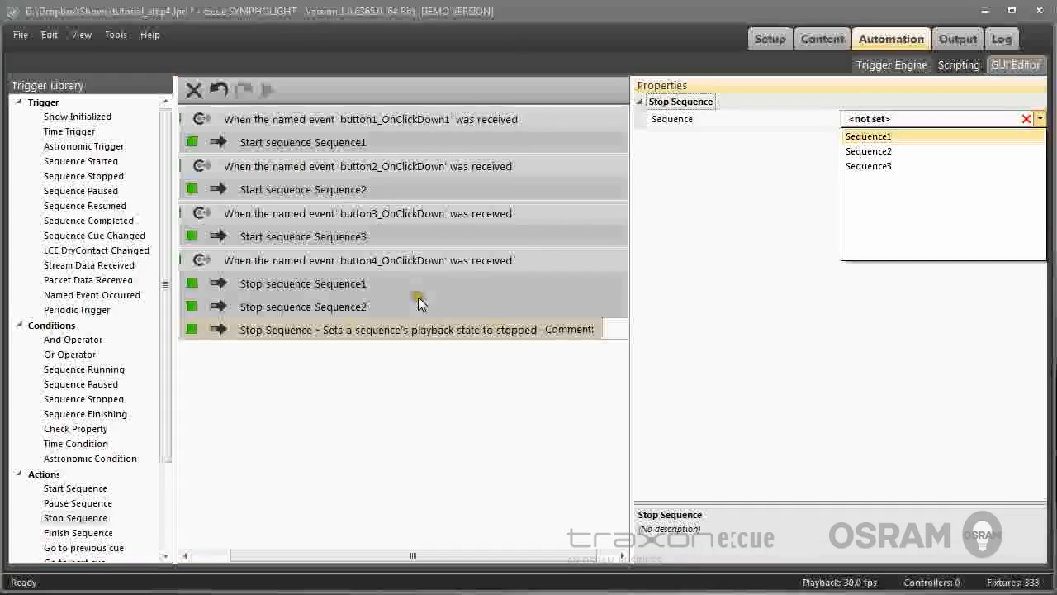
{"action": "left_click", "coordinate": [880, 167]}
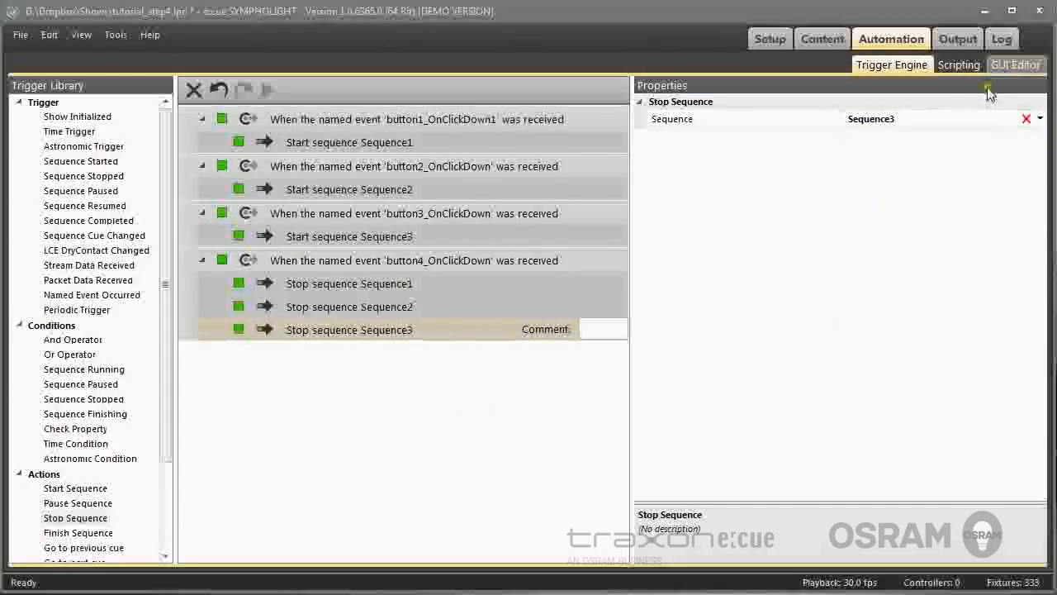
Return to the GUI Editor, show the Output view, then switch to the browser and test Seq #1, Seq #2, Seq #3 and Off.
{"action": "left_click", "coordinate": [1018, 65]}
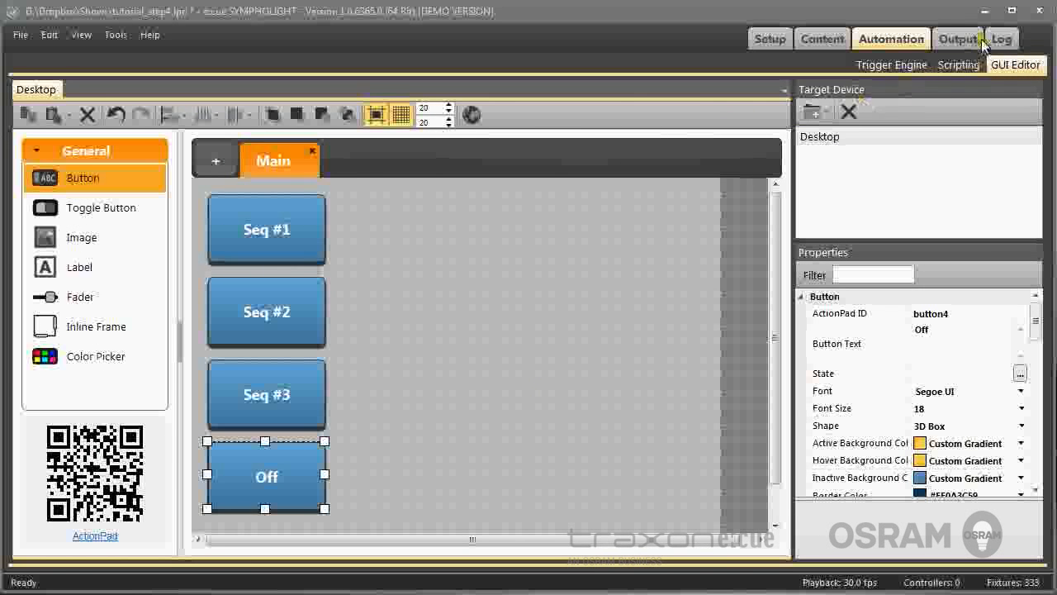
{"action": "left_click", "coordinate": [953, 42]}
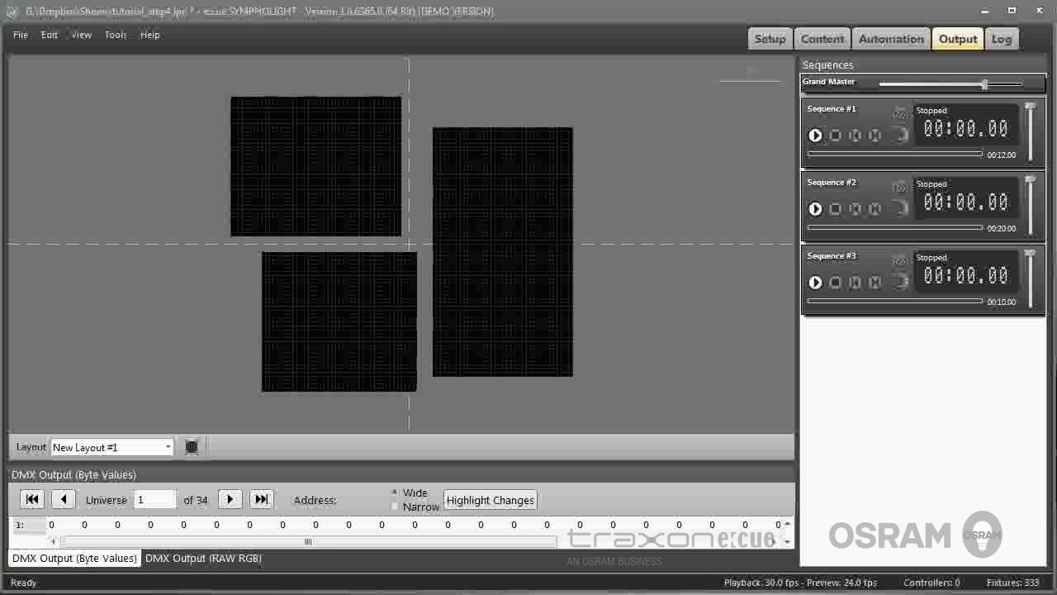
{"action": "key", "text": "alt+Tab"}
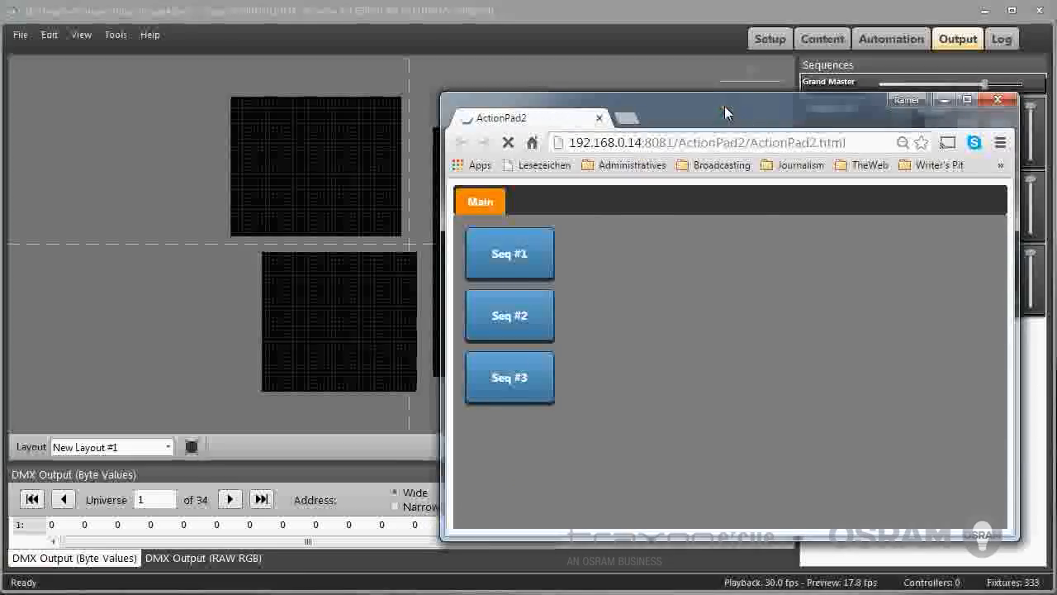
{"action": "left_click", "coordinate": [505, 254]}
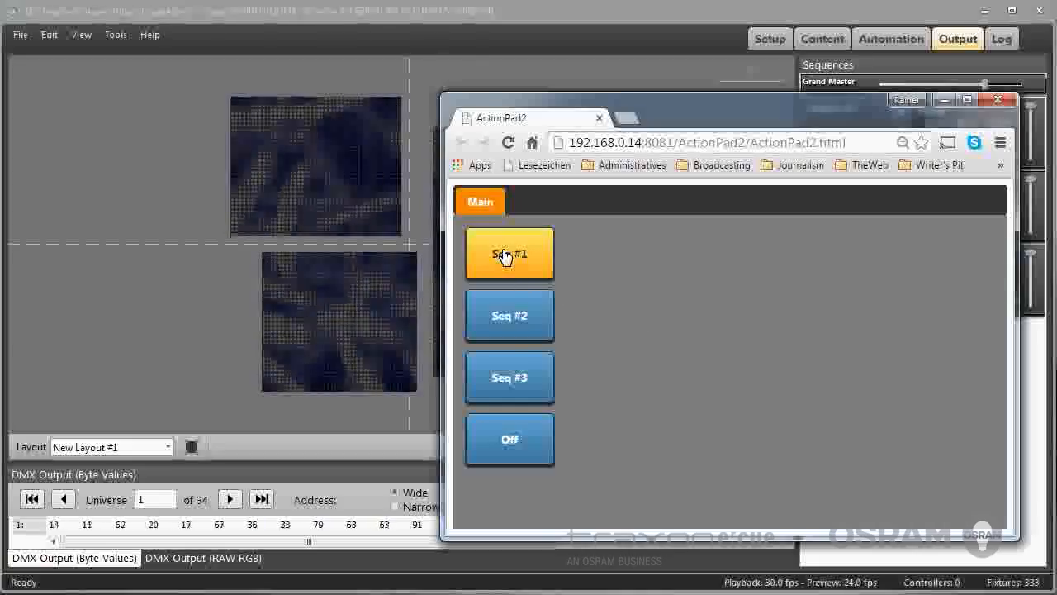
{"action": "left_click", "coordinate": [509, 324]}
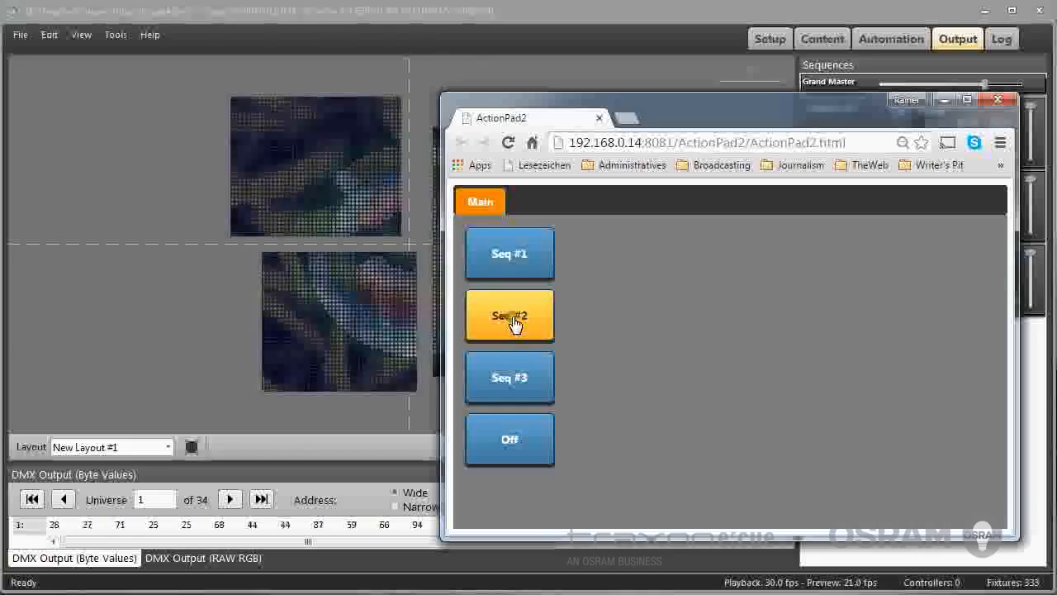
{"action": "left_click", "coordinate": [508, 376]}
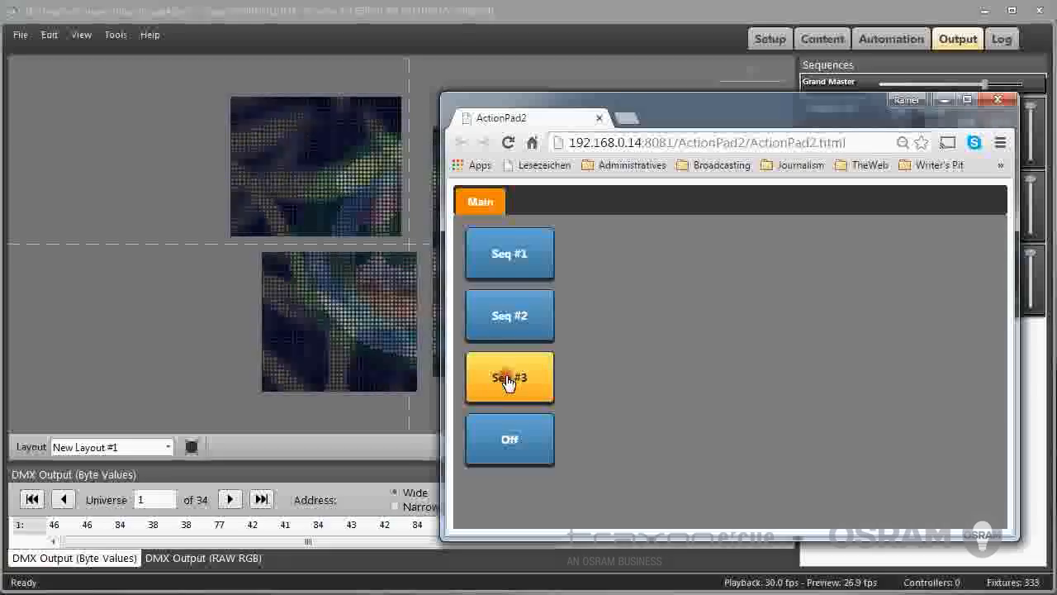
{"action": "left_click", "coordinate": [512, 437]}
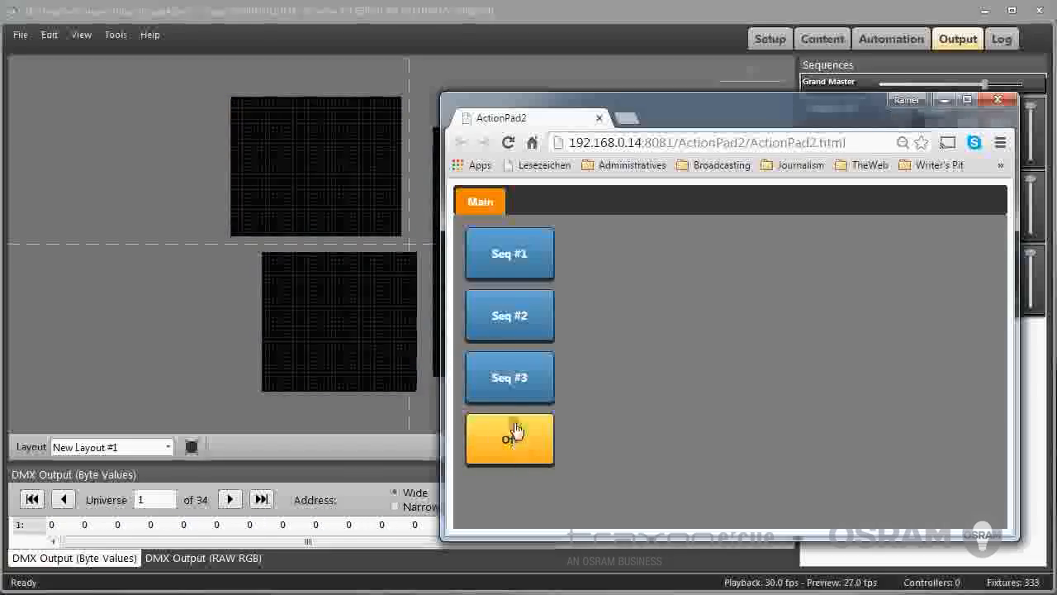
Start the sequences again in varying order from the ActionPad page, stopping them with Off in between.
{"action": "left_click", "coordinate": [509, 382]}
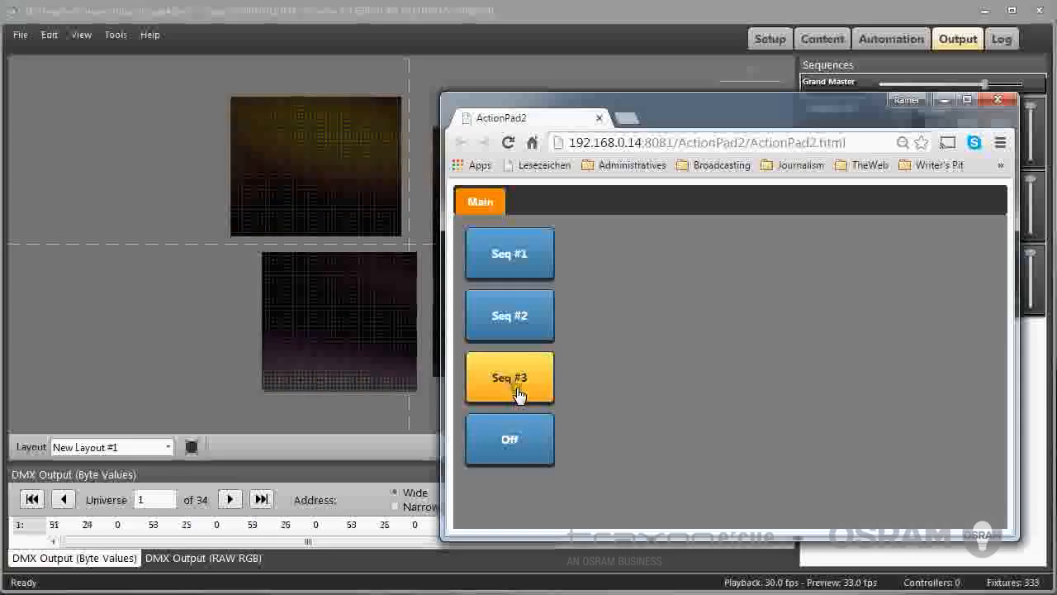
{"action": "left_click", "coordinate": [514, 444]}
{"action": "left_click", "coordinate": [533, 317]}
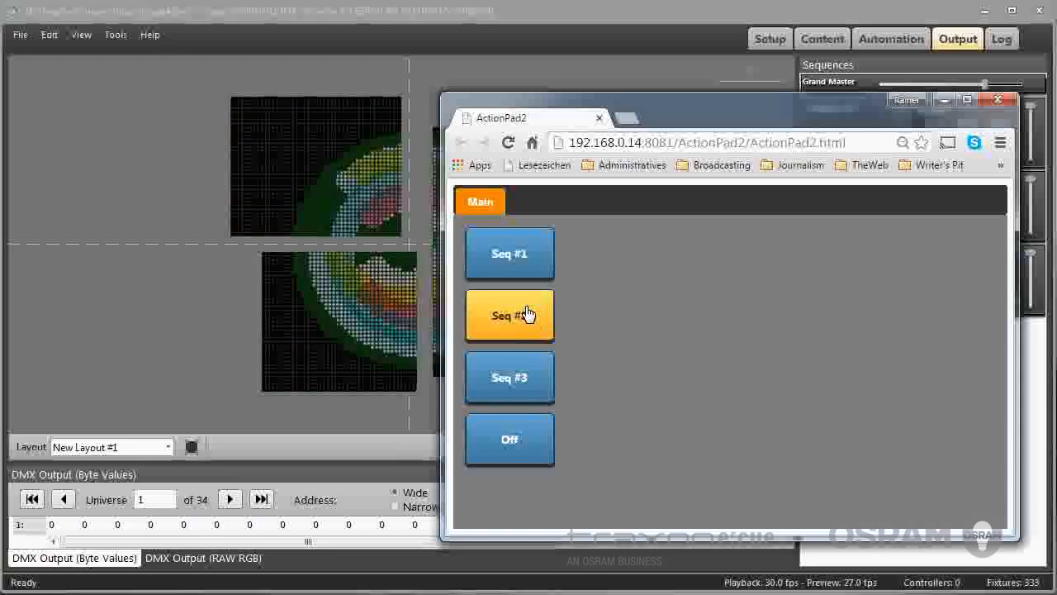
{"action": "left_click", "coordinate": [501, 378]}
{"action": "left_click", "coordinate": [480, 436]}
{"action": "left_click", "coordinate": [504, 377]}
{"action": "left_click", "coordinate": [514, 256]}
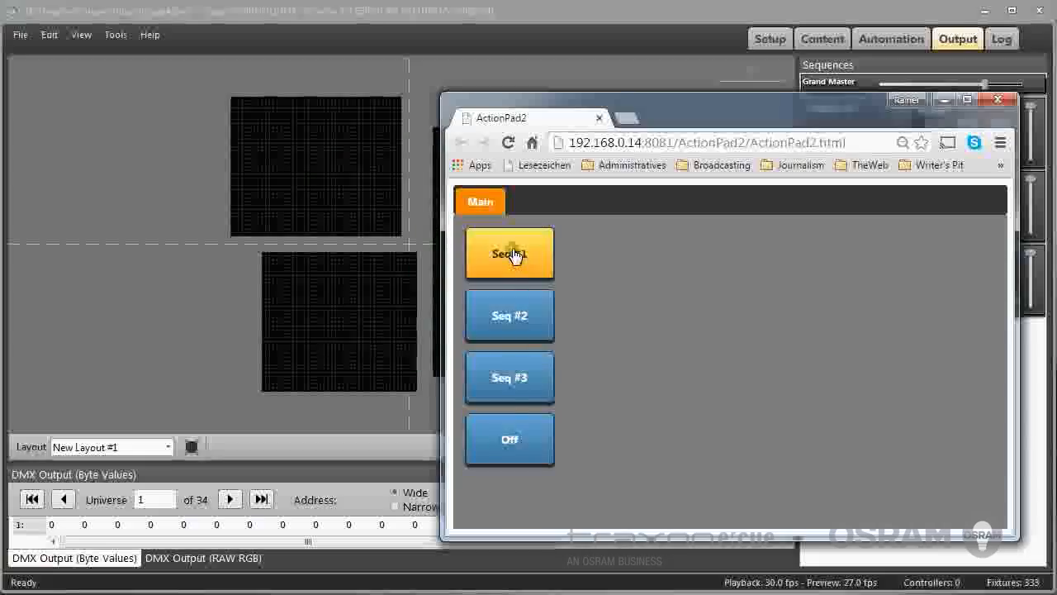
{"action": "left_click", "coordinate": [508, 447]}
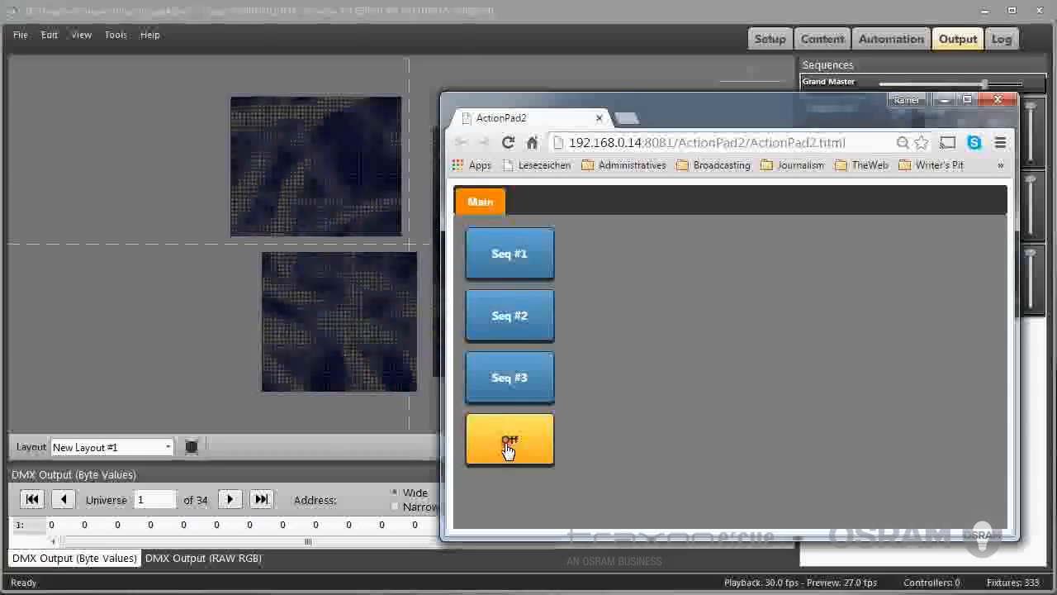
Switch back to SYMPHOLIGHT's GUI Editor, add a fader to the Main page and set its orientation to Horizontal.
{"action": "left_click", "coordinate": [693, 15]}
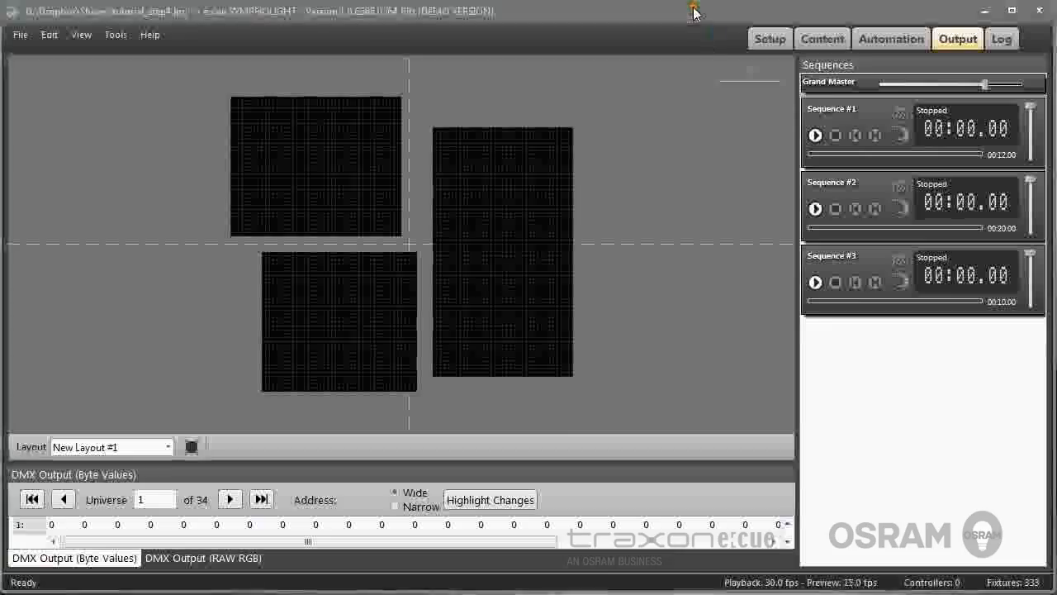
{"action": "left_click", "coordinate": [919, 40]}
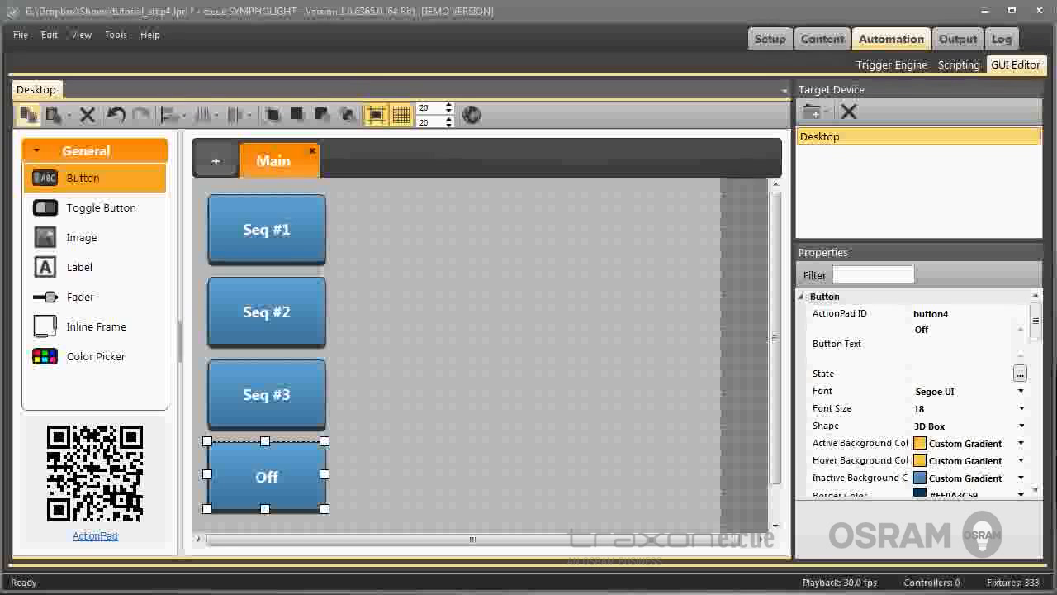
{"action": "left_click_drag", "start_coordinate": [79, 296], "coordinate": [540, 496]}
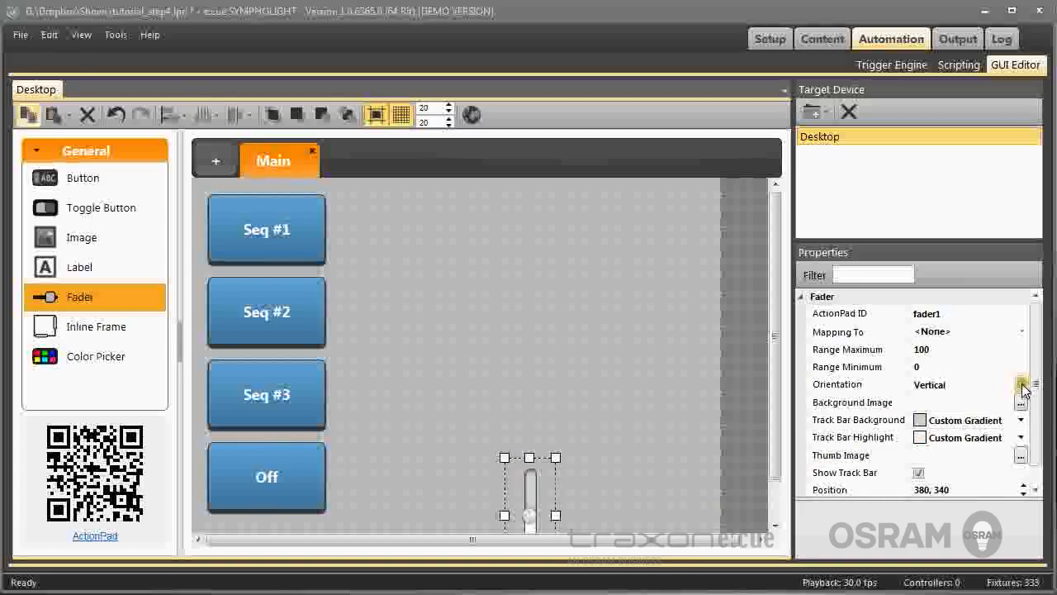
{"action": "left_click", "coordinate": [1023, 384]}
{"action": "left_click", "coordinate": [1021, 385]}
{"action": "left_click", "coordinate": [966, 402]}
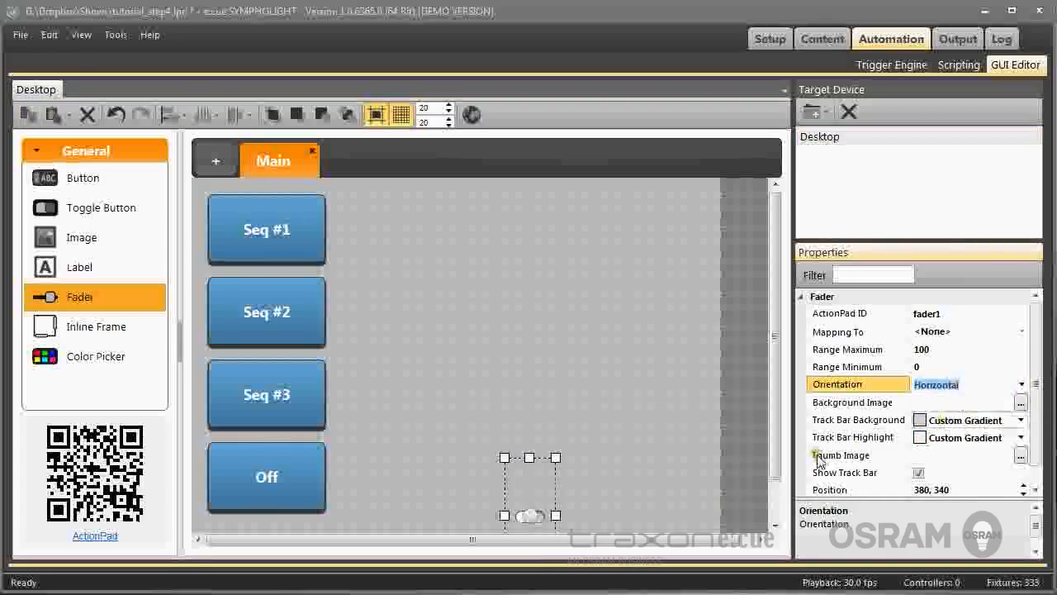
Widen the fader on both sides to span most of the area beside the Off button, and move it to position 220, 320.
{"action": "left_click_drag", "start_coordinate": [558, 516], "coordinate": [705, 510]}
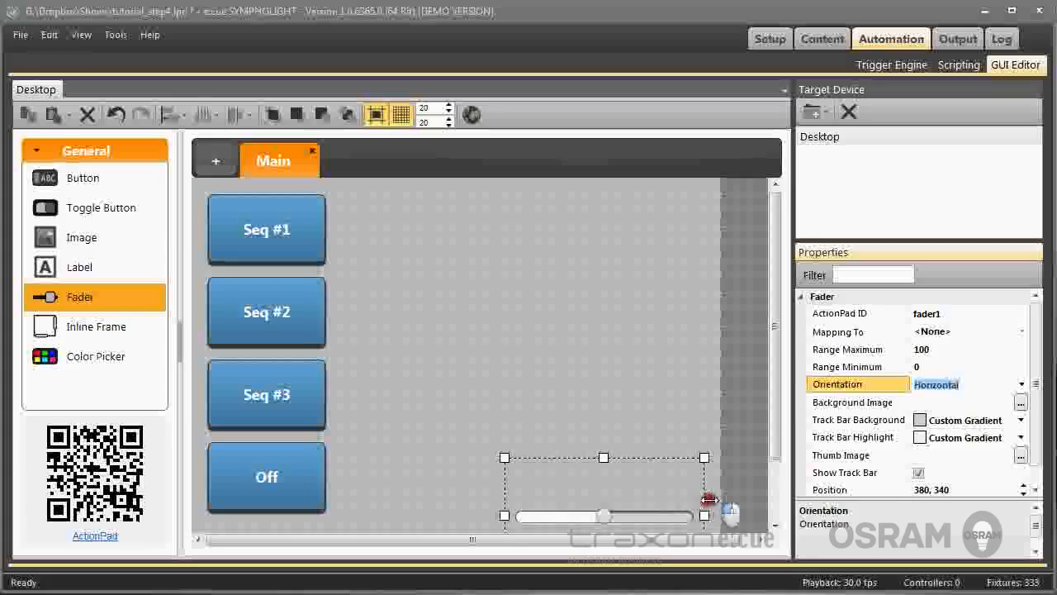
{"action": "left_click_drag", "start_coordinate": [505, 518], "coordinate": [372, 517]}
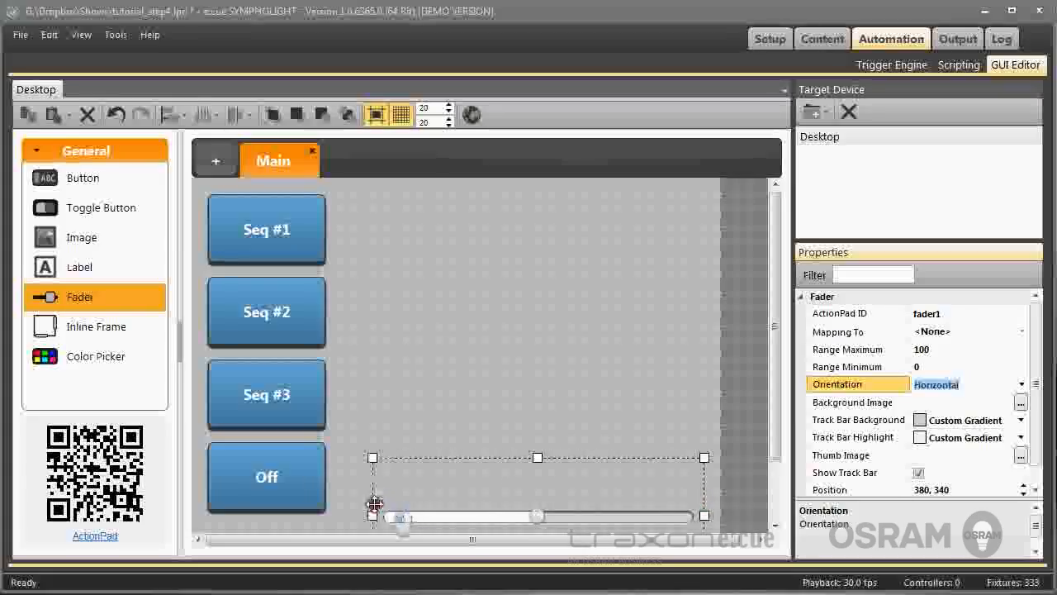
{"action": "left_click_drag", "start_coordinate": [505, 481], "coordinate": [567, 453]}
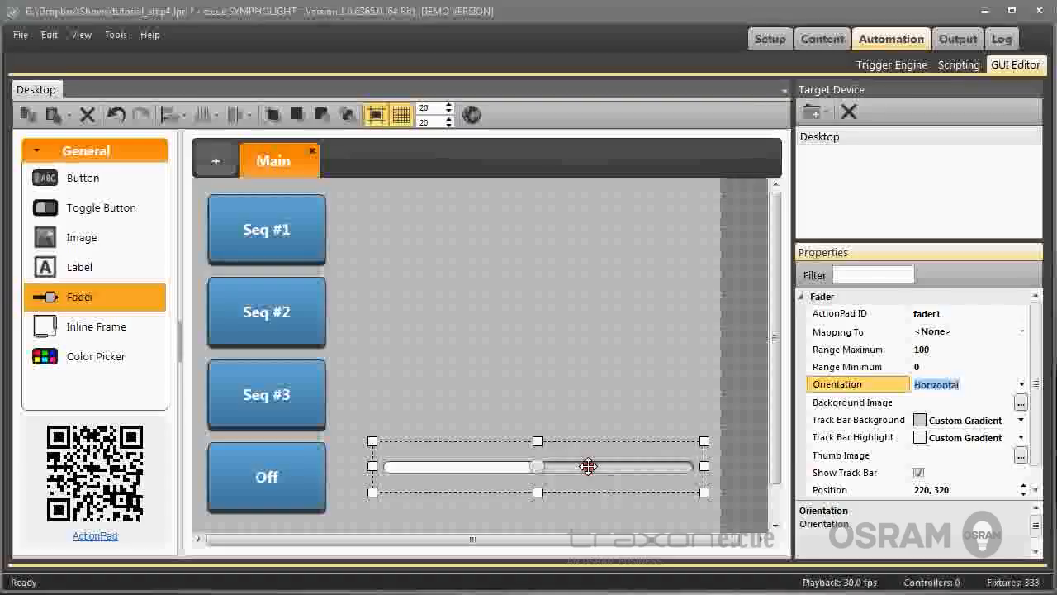
Set the fader's Track Bar Background to a bright red.
{"action": "left_click", "coordinate": [1020, 420]}
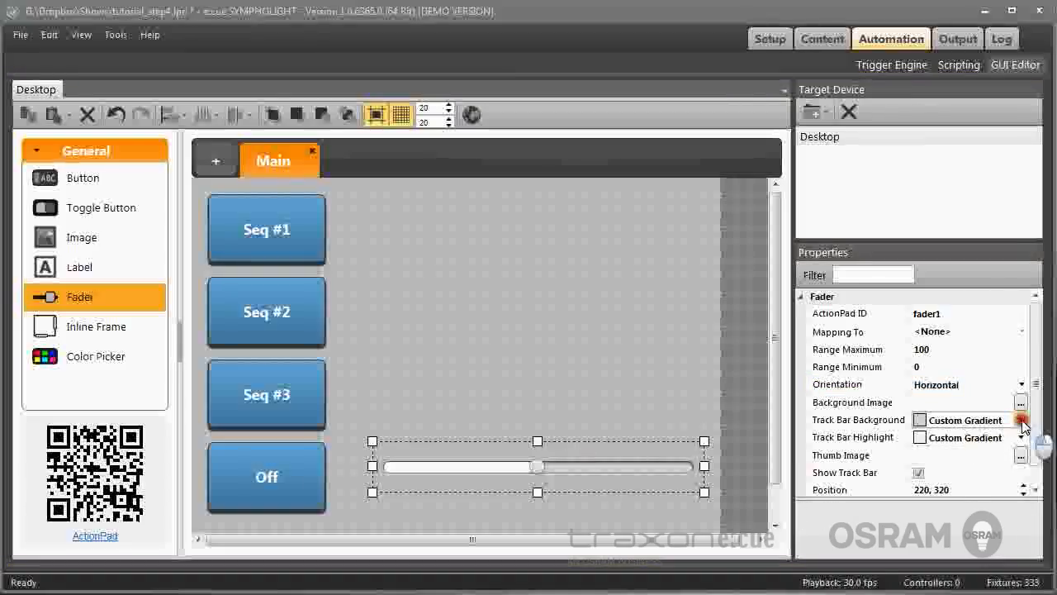
{"action": "left_click", "coordinate": [1021, 420]}
{"action": "left_click", "coordinate": [883, 453]}
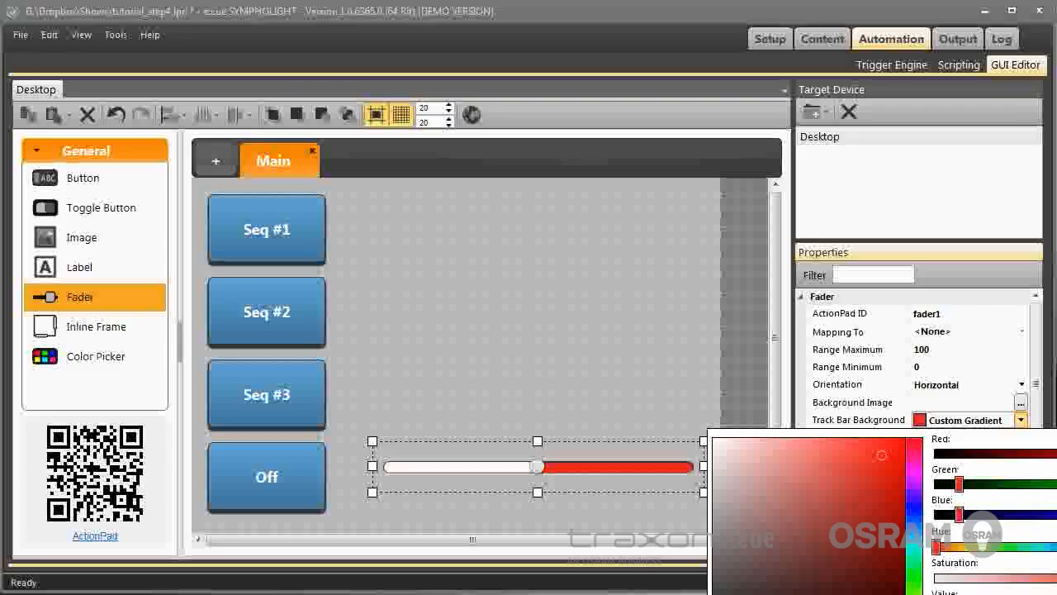
{"action": "key", "text": "Return"}
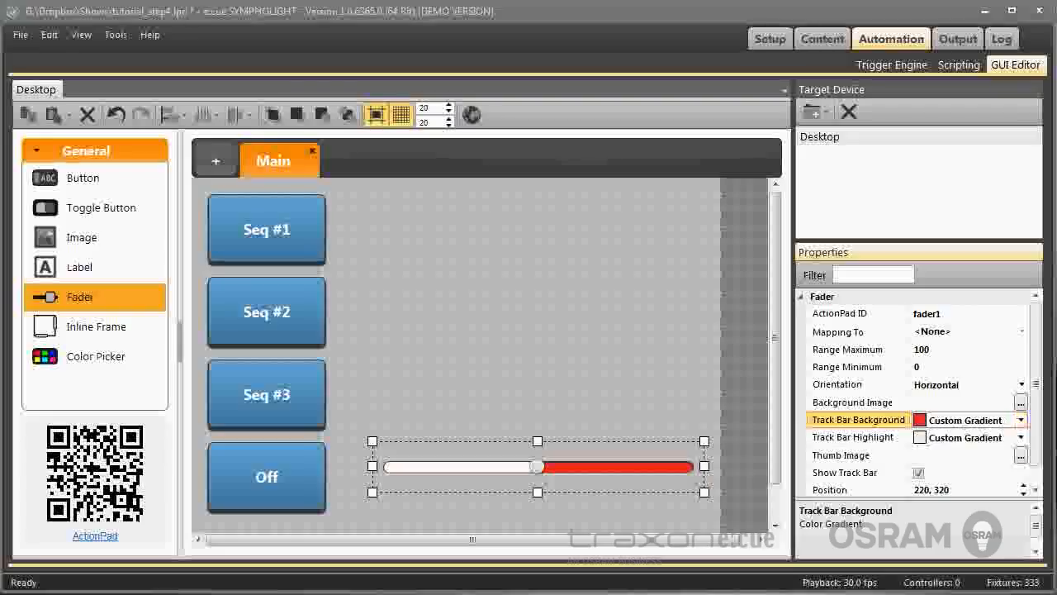
Set the fader's Track Bar Highlight to dark green and its Range Maximum to 1.
{"action": "left_click", "coordinate": [1020, 437]}
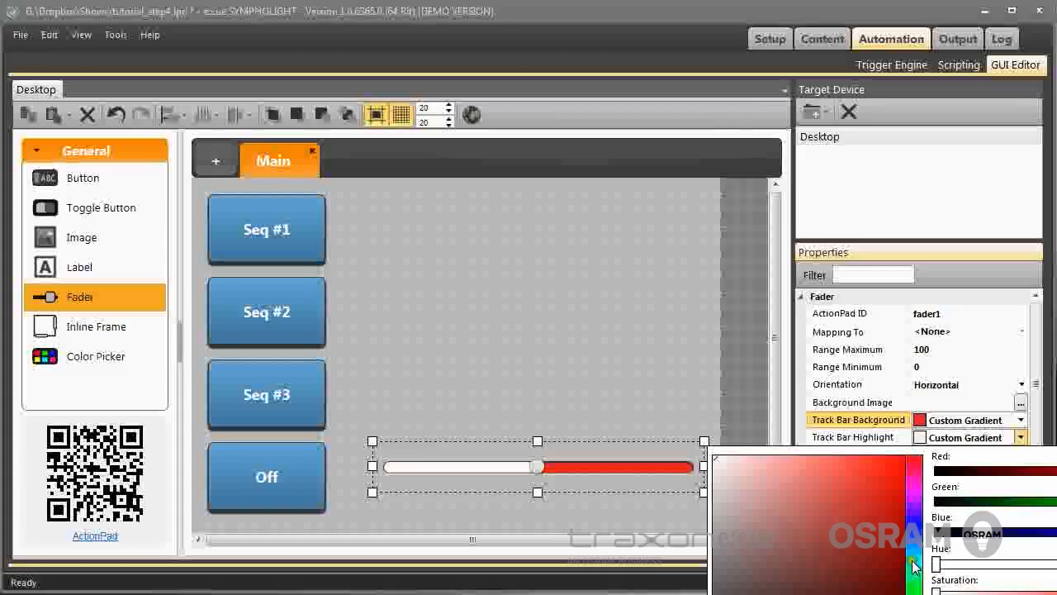
{"action": "left_click", "coordinate": [914, 589]}
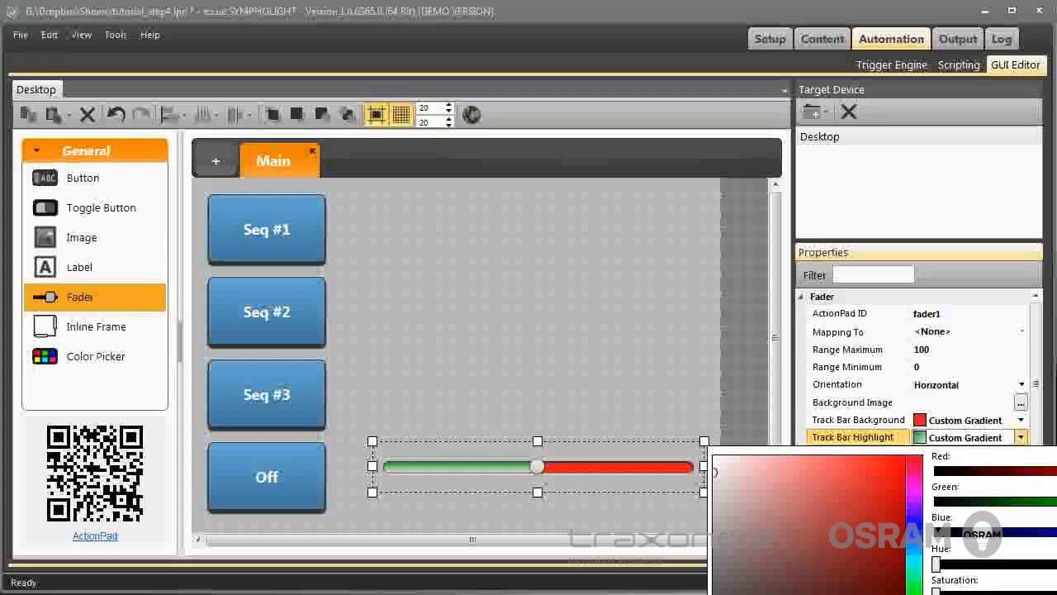
{"action": "left_click", "coordinate": [912, 590]}
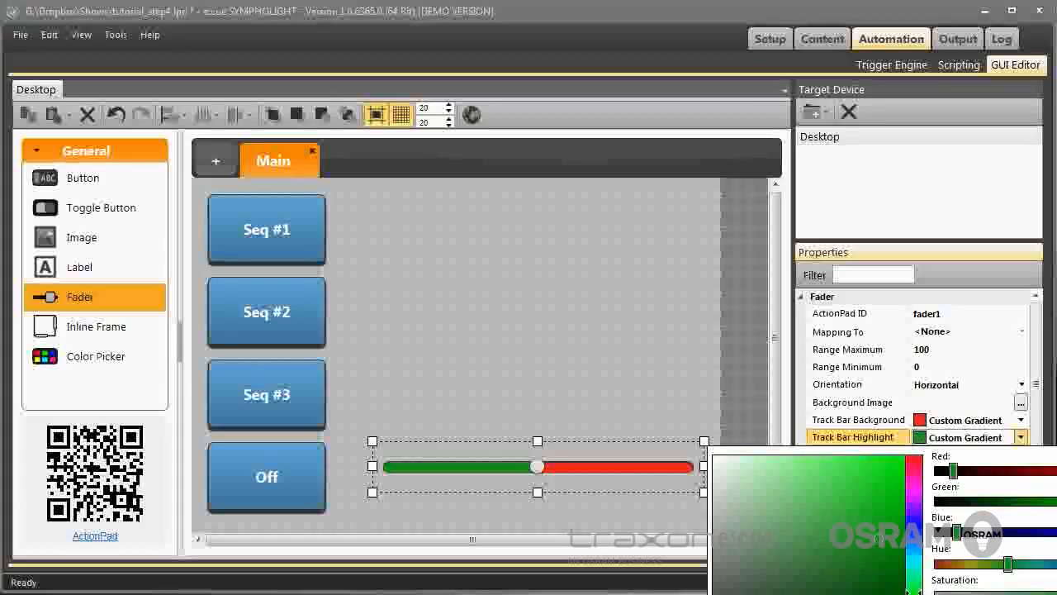
{"action": "left_click", "coordinate": [583, 557]}
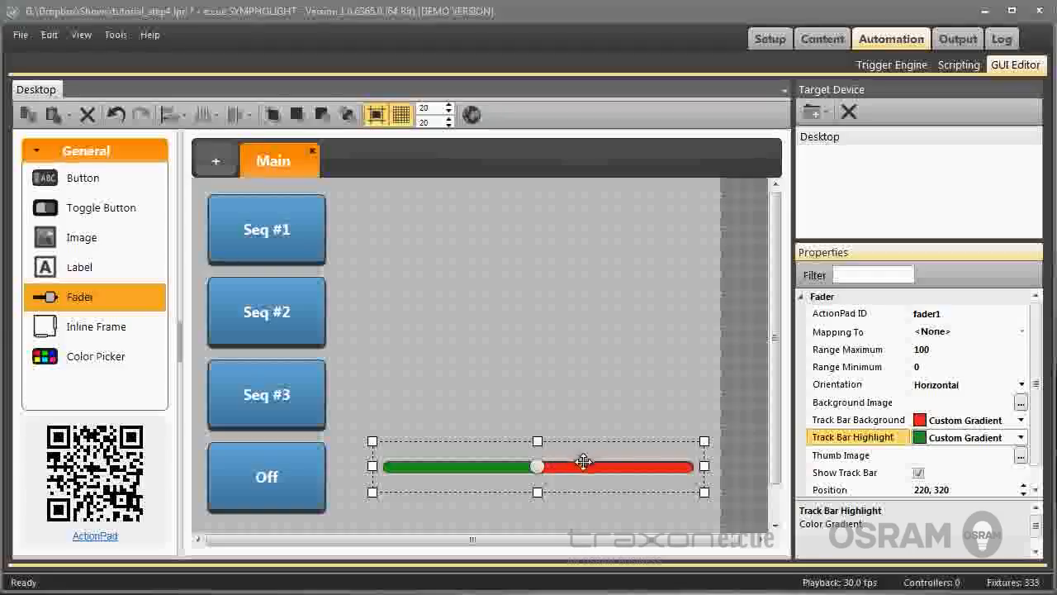
{"action": "left_click", "coordinate": [950, 354]}
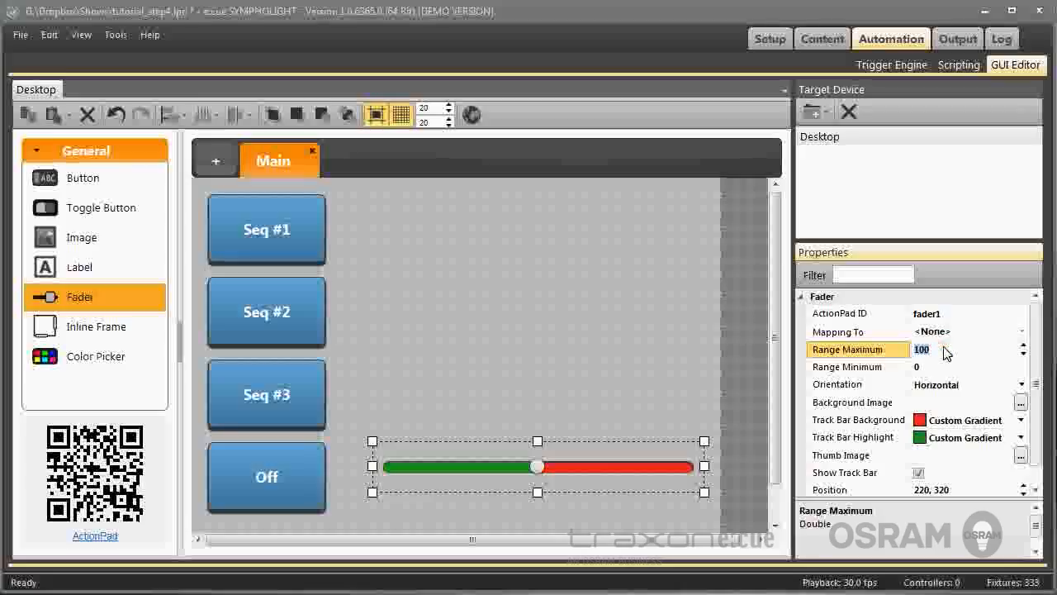
{"action": "type", "text": "1"}
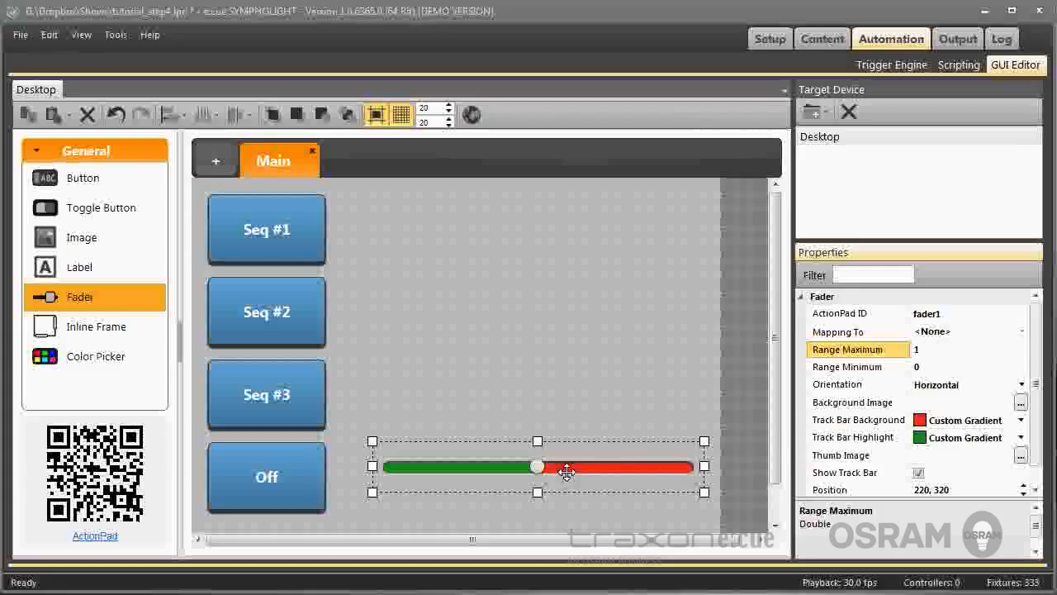
Show the Output view, switch to the browser, start Seq #1 and try the fader on the ActionPad page.
{"action": "left_click", "coordinate": [959, 39]}
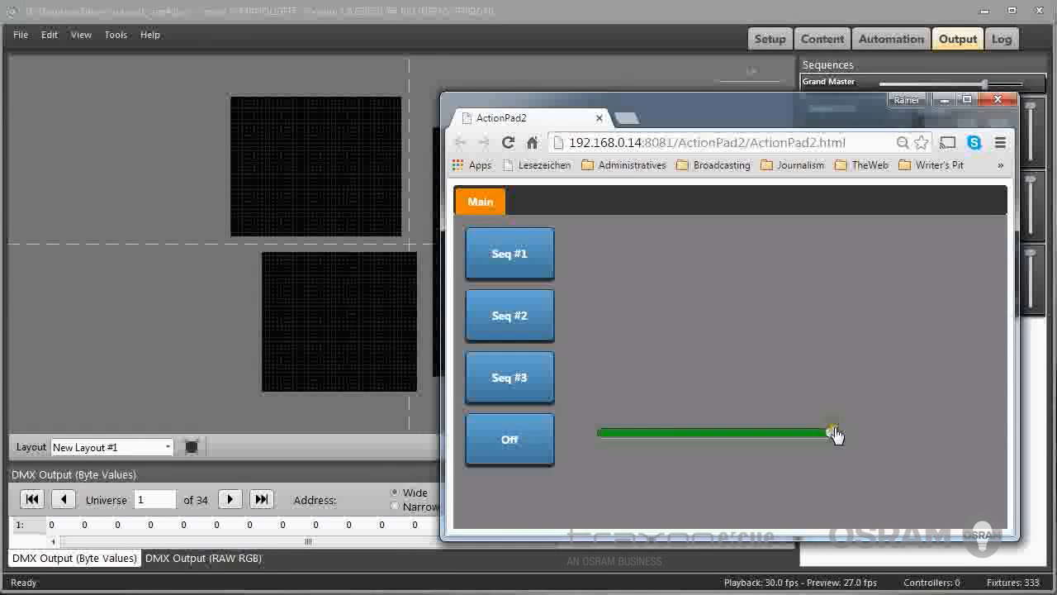
{"action": "left_click", "coordinate": [516, 259]}
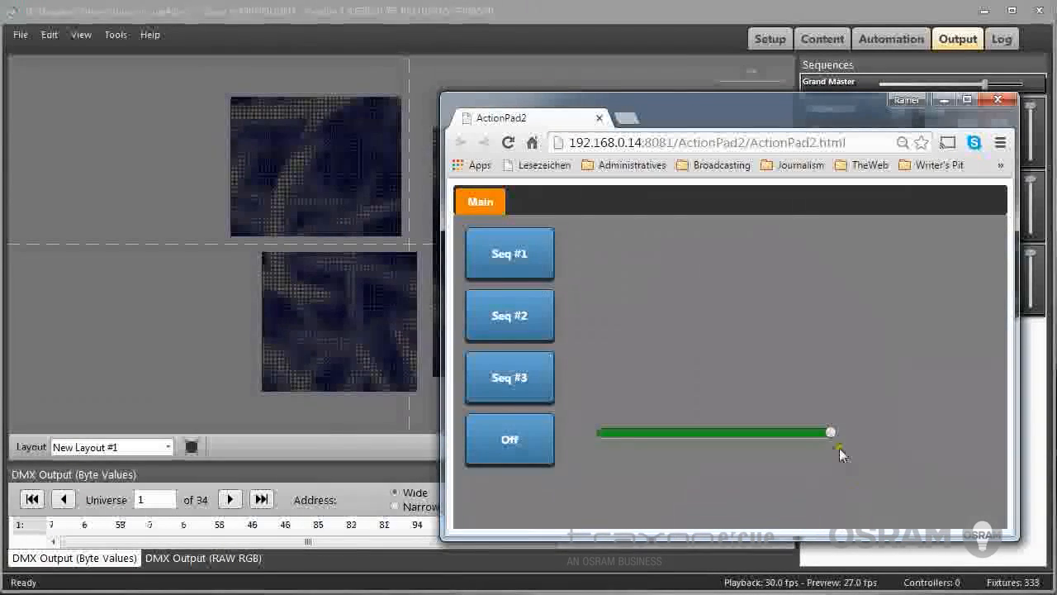
{"action": "left_click_drag", "start_coordinate": [830, 431], "coordinate": [856, 442]}
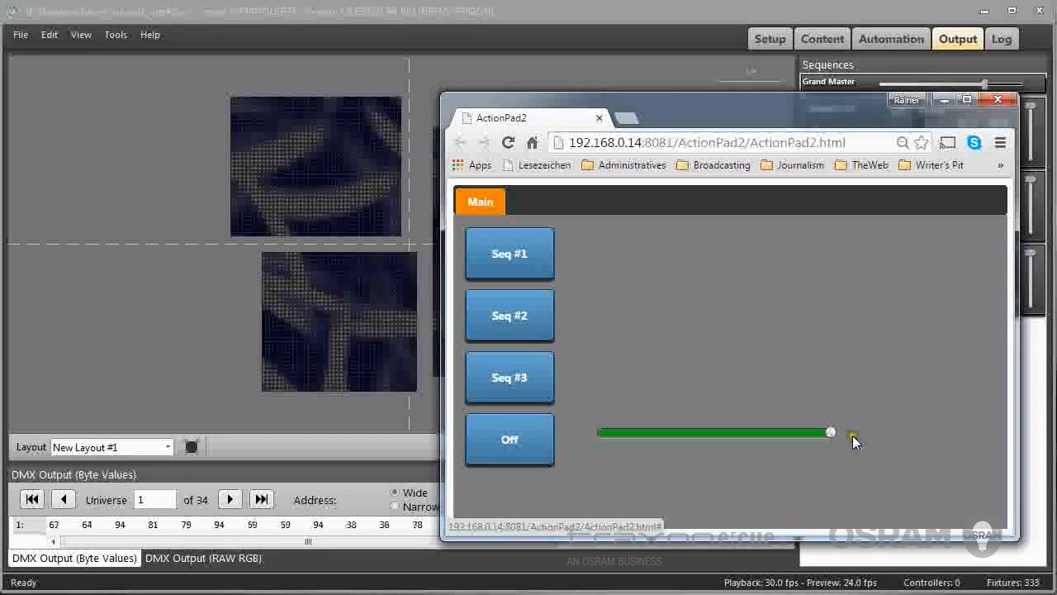
Return to SYMPHOLIGHT's GUI Editor and map the fader to ShowInformation.Opacity.
{"action": "left_click", "coordinate": [633, 18]}
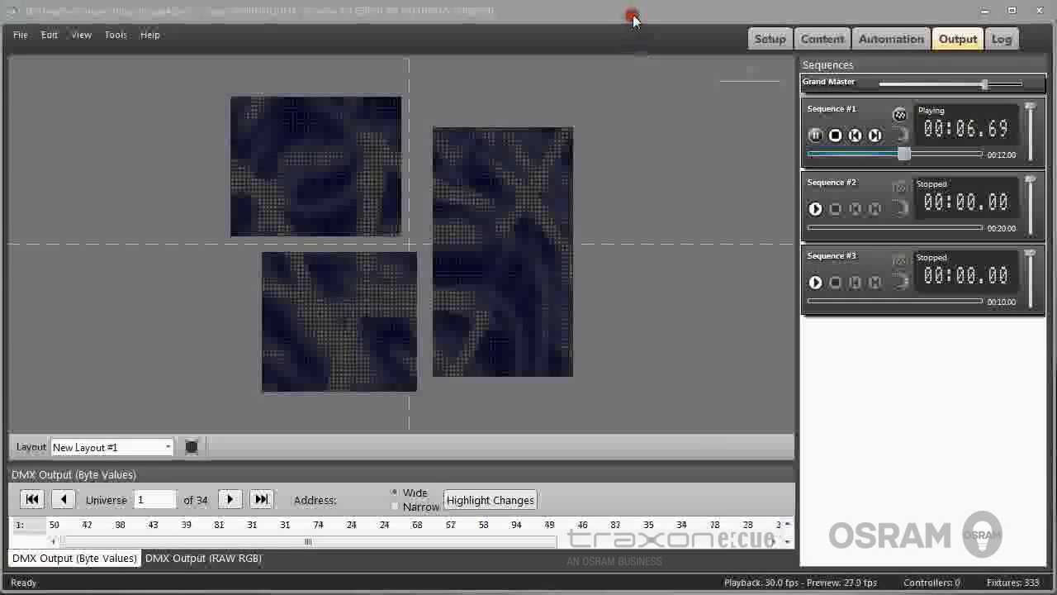
{"action": "left_click", "coordinate": [896, 40]}
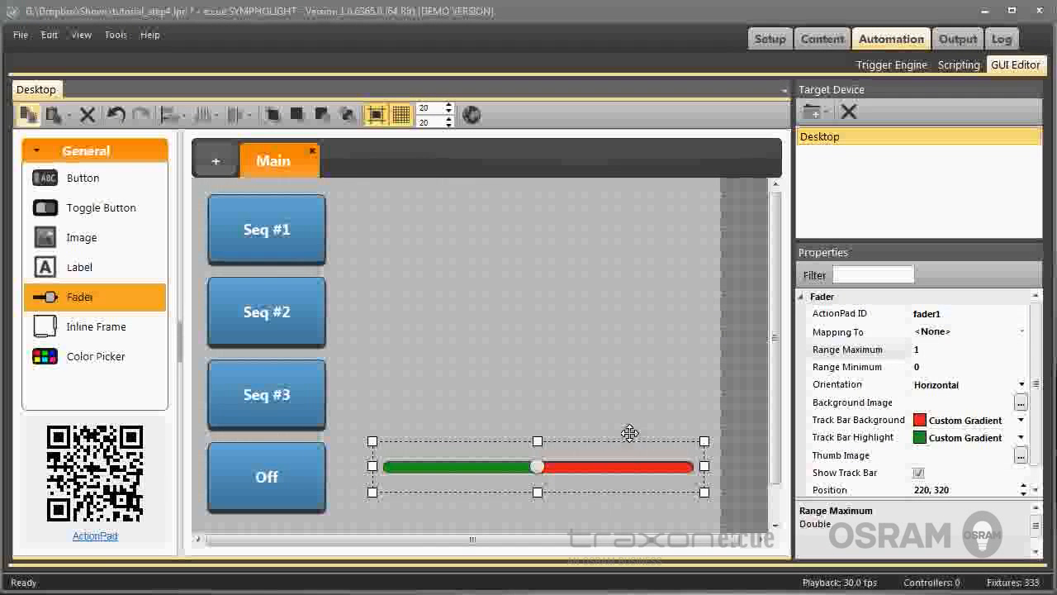
{"action": "left_click", "coordinate": [1022, 333]}
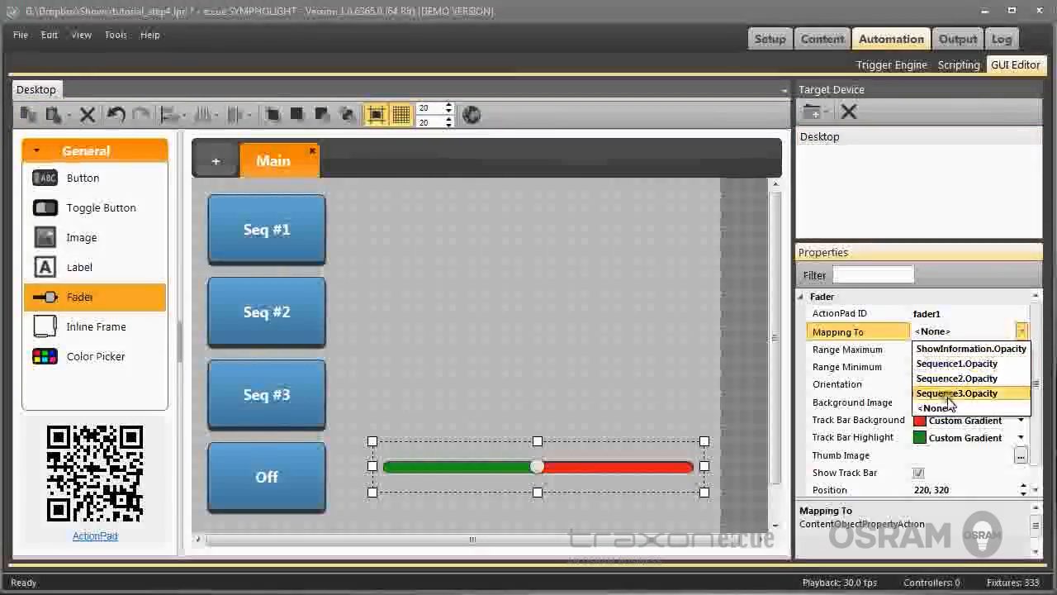
{"action": "left_click", "coordinate": [952, 350]}
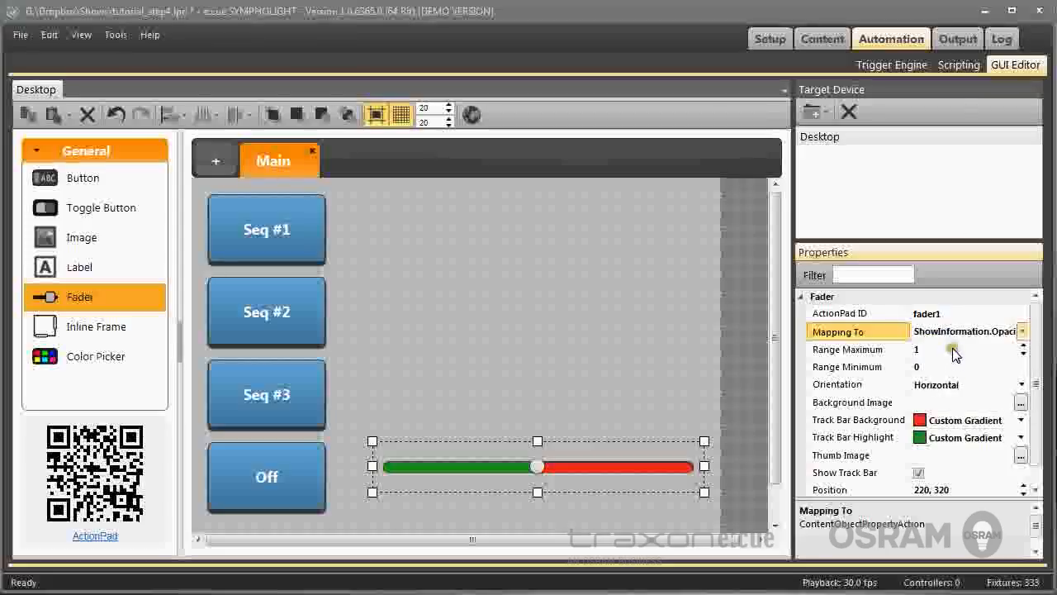
Show the Output view, switch to the browser, reload the ActionPad page and lower the fader to about its middle.
{"action": "left_click", "coordinate": [959, 39]}
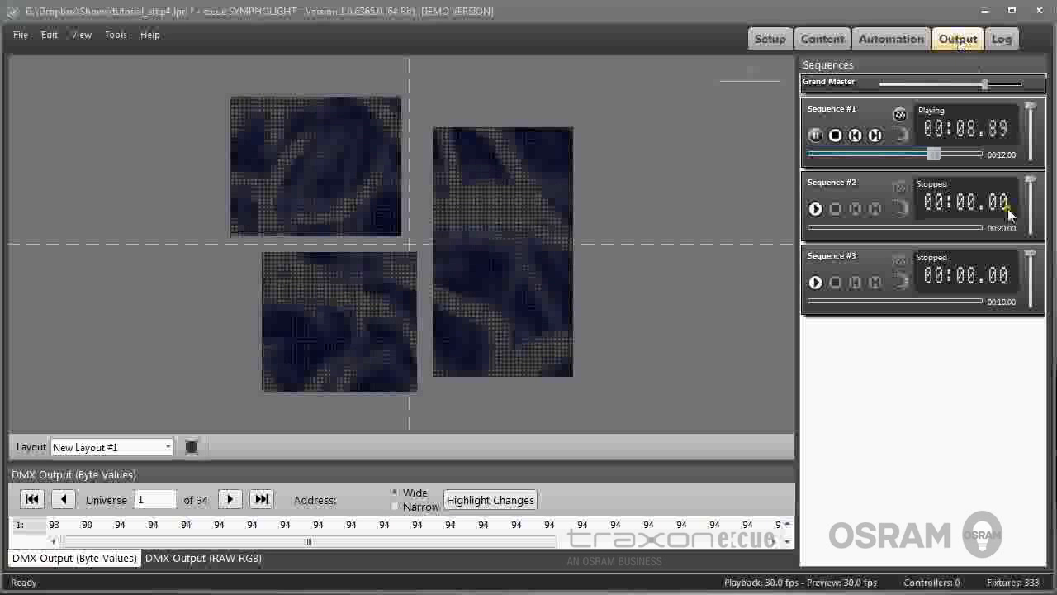
{"action": "key", "text": "alt+Tab"}
{"action": "left_click", "coordinate": [550, 453]}
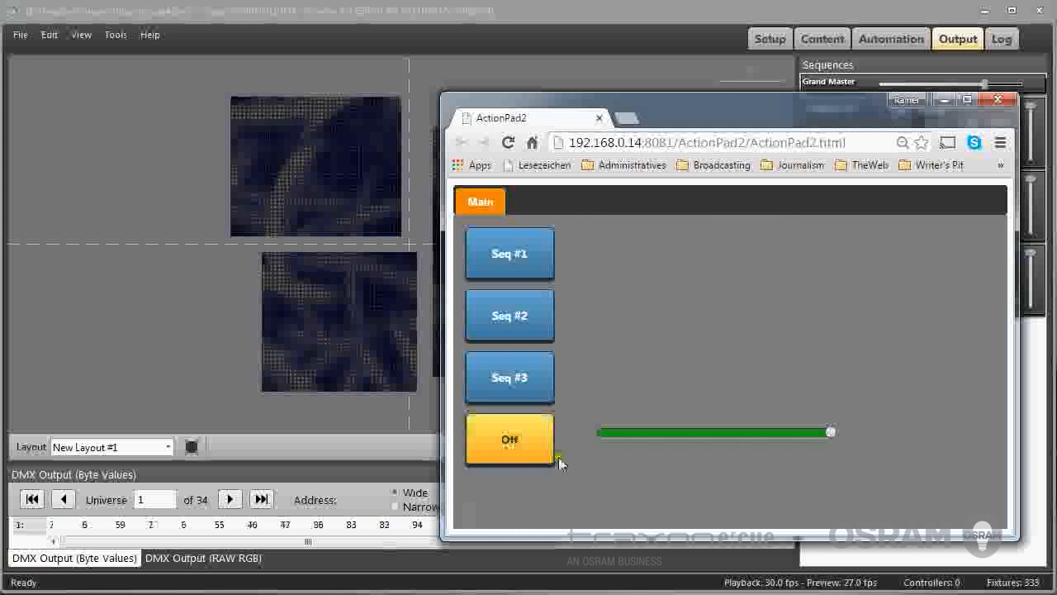
{"action": "key", "text": "F5"}
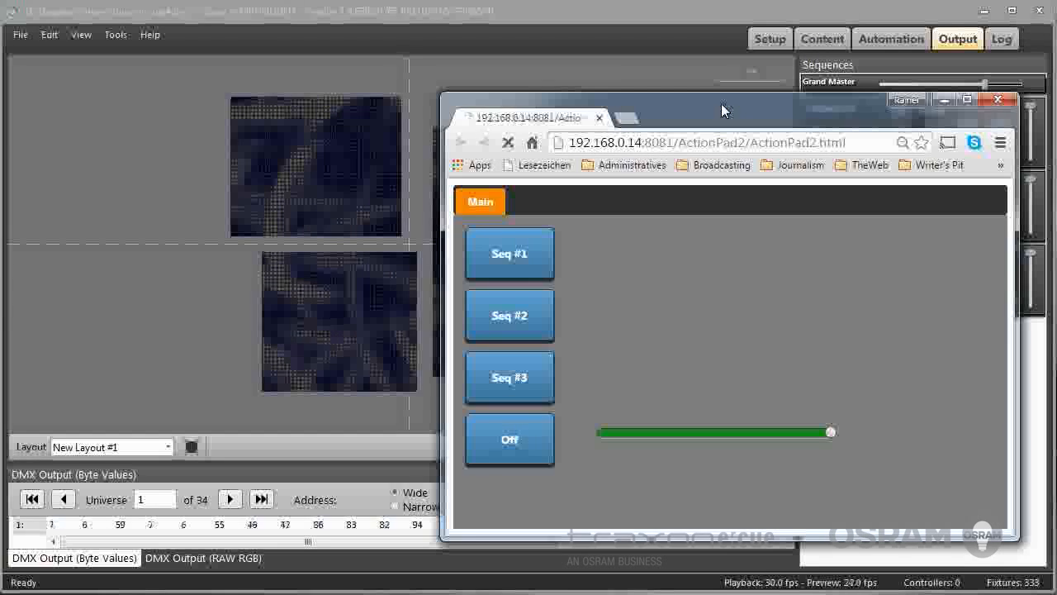
{"action": "left_click_drag", "start_coordinate": [830, 433], "coordinate": [713, 443]}
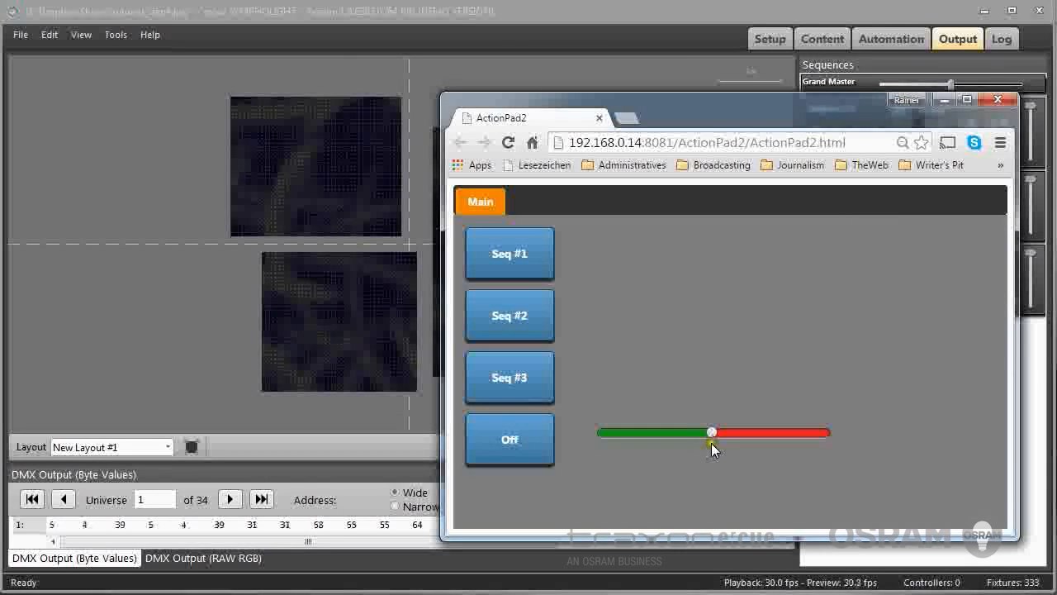
Back in SYMPHOLIGHT's GUI Editor, add a Color Picker above the fader, enlarge it to size 340 and place it at 260, 20.
{"action": "left_click", "coordinate": [691, 24]}
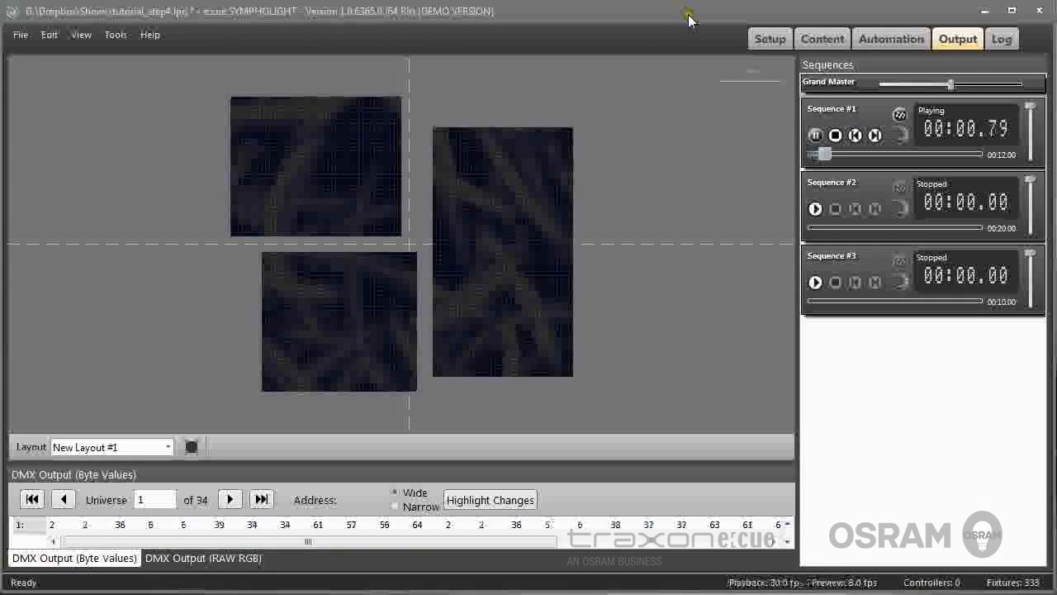
{"action": "left_click", "coordinate": [888, 39]}
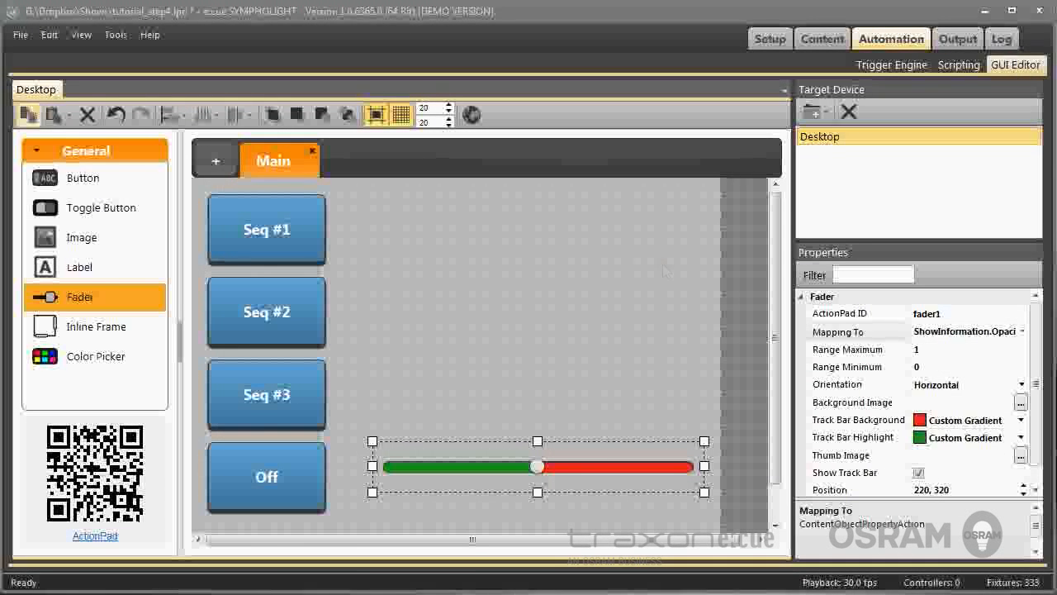
{"action": "left_click", "coordinate": [663, 264]}
{"action": "left_click_drag", "start_coordinate": [91, 356], "coordinate": [393, 228]}
{"action": "left_click_drag", "start_coordinate": [530, 338], "coordinate": [656, 385]}
{"action": "left_click_drag", "start_coordinate": [523, 323], "coordinate": [541, 317]}
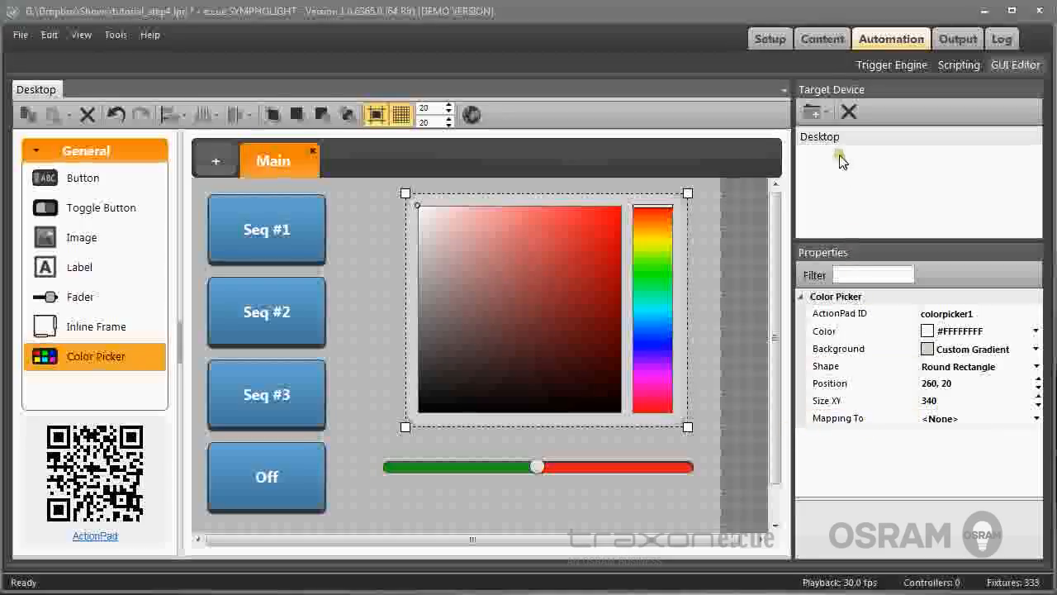
In the Content view, enlarge the preview area and add a Layered 1D Color Effect on a new track of Sequence #2.
{"action": "left_click", "coordinate": [823, 37]}
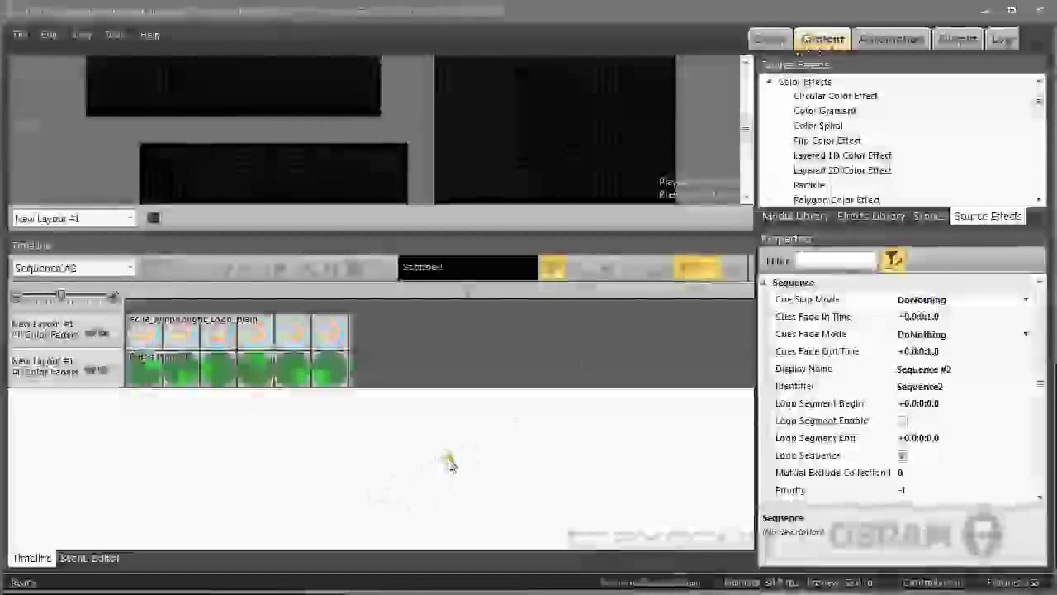
{"action": "left_click_drag", "start_coordinate": [477, 233], "coordinate": [471, 290]}
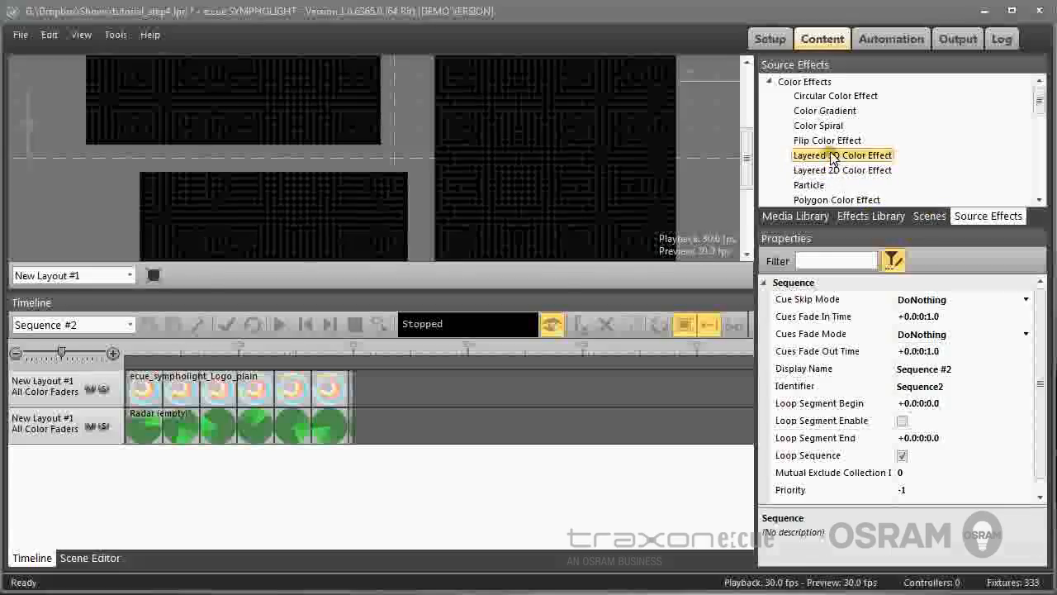
{"action": "left_click_drag", "start_coordinate": [833, 162], "coordinate": [244, 467]}
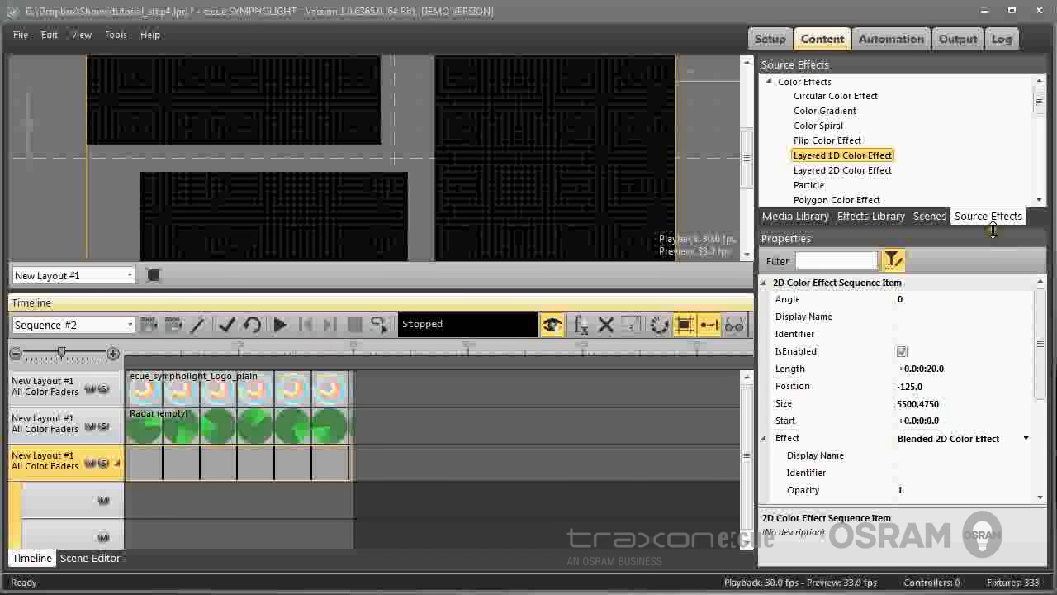
Set the Background Effect of the new Layered 1D Color Effect to Solid Color 1D.
{"action": "left_click_drag", "start_coordinate": [1041, 303], "coordinate": [1041, 423]}
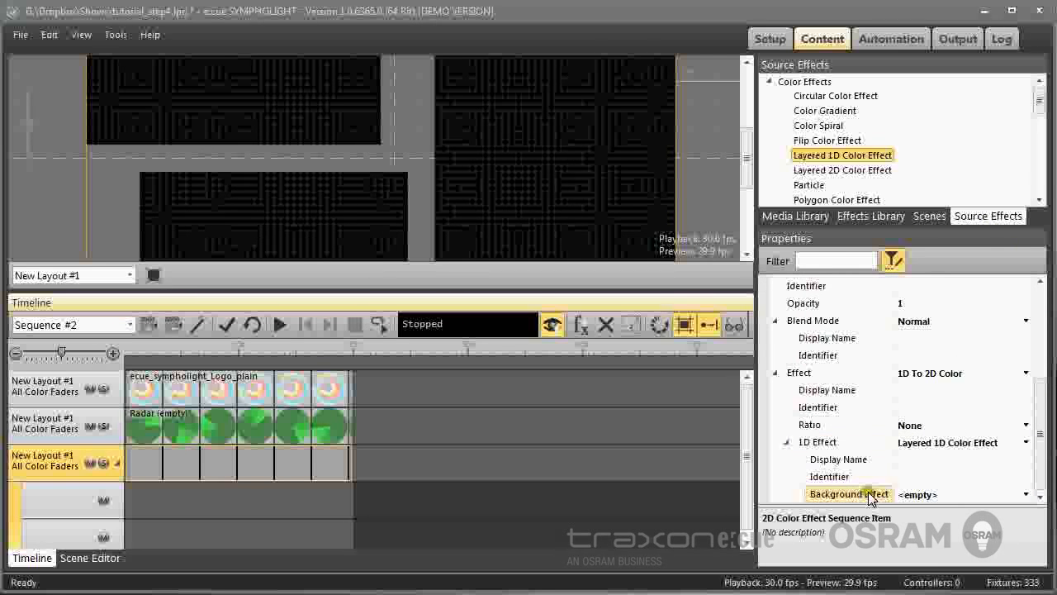
{"action": "left_click", "coordinate": [1026, 493]}
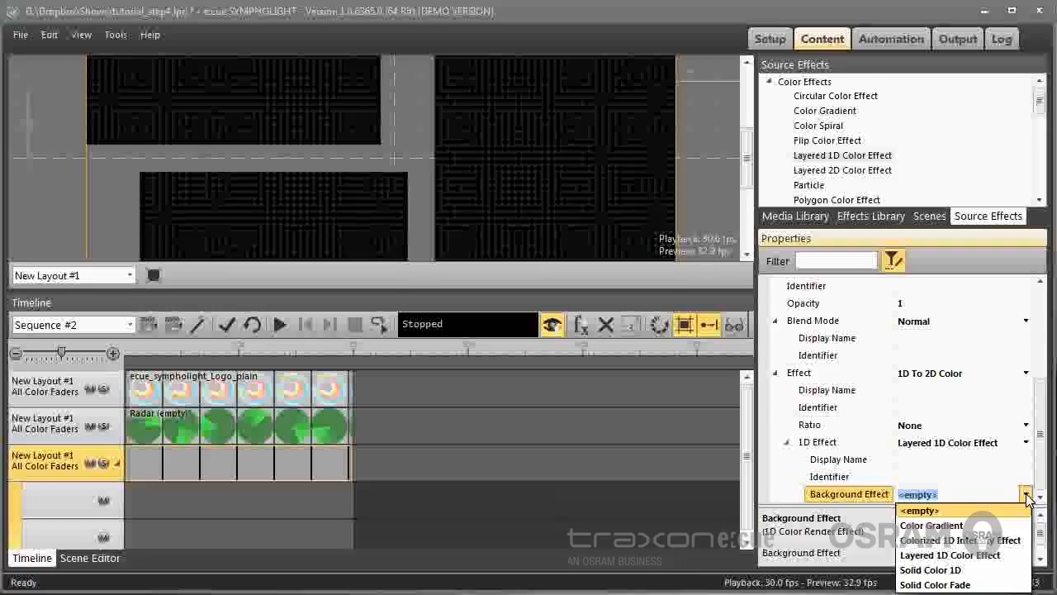
{"action": "left_click", "coordinate": [943, 570]}
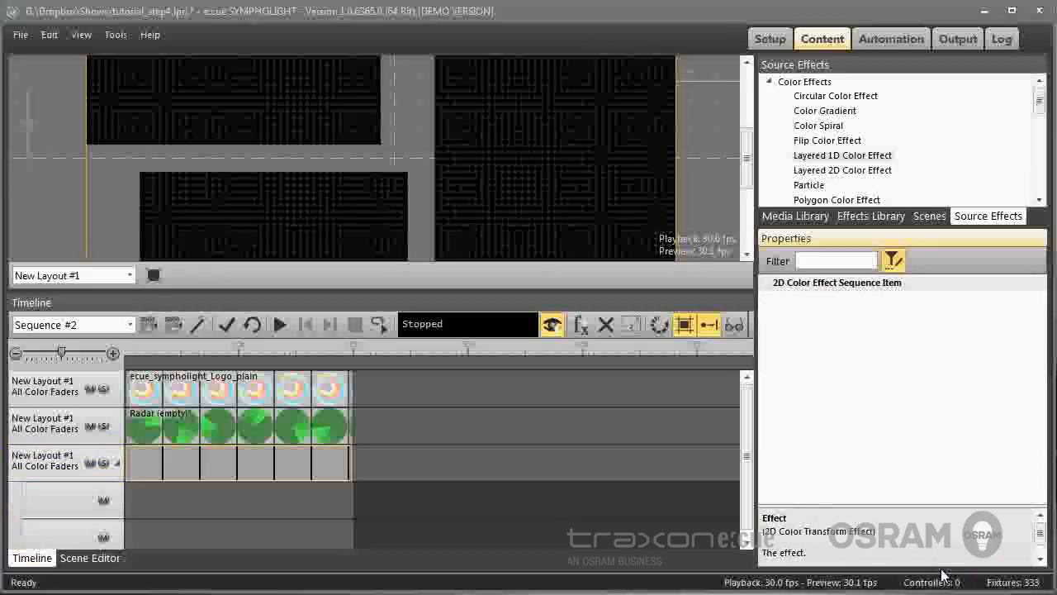
Select the new effect item on the third track and set its Identifier to color3dbgr.
{"action": "left_click", "coordinate": [323, 471]}
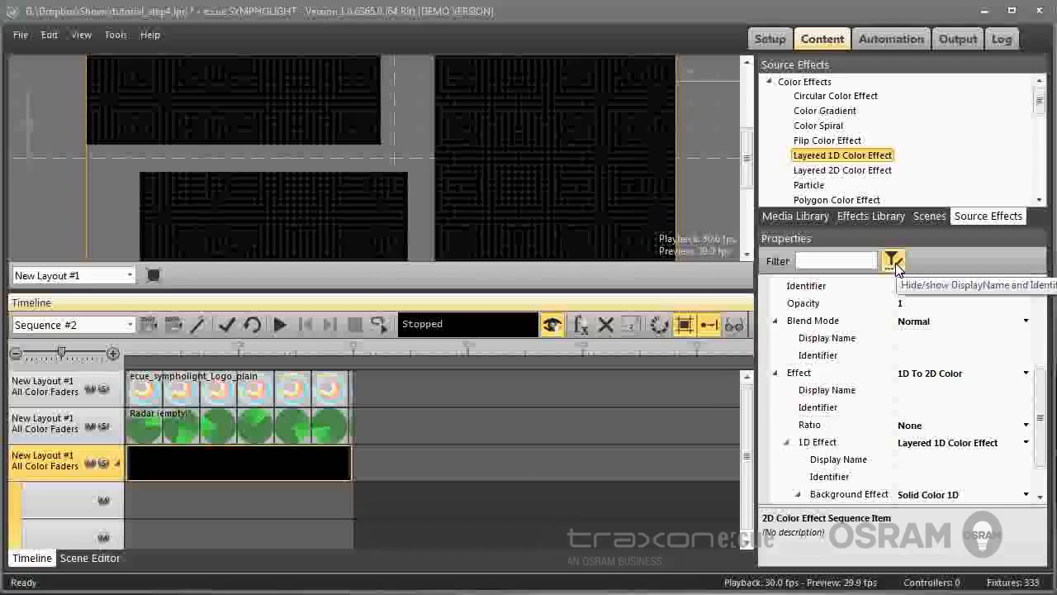
{"action": "left_click_drag", "start_coordinate": [1051, 398], "coordinate": [1051, 296]}
{"action": "left_click", "coordinate": [925, 312]}
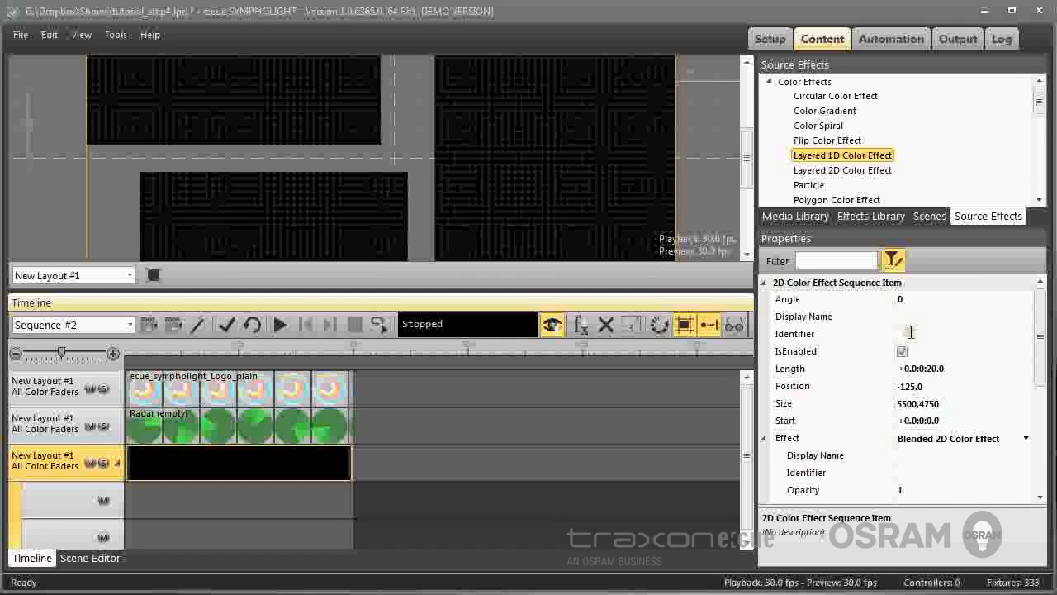
{"action": "left_click", "coordinate": [928, 337]}
{"action": "type", "text": "co"}
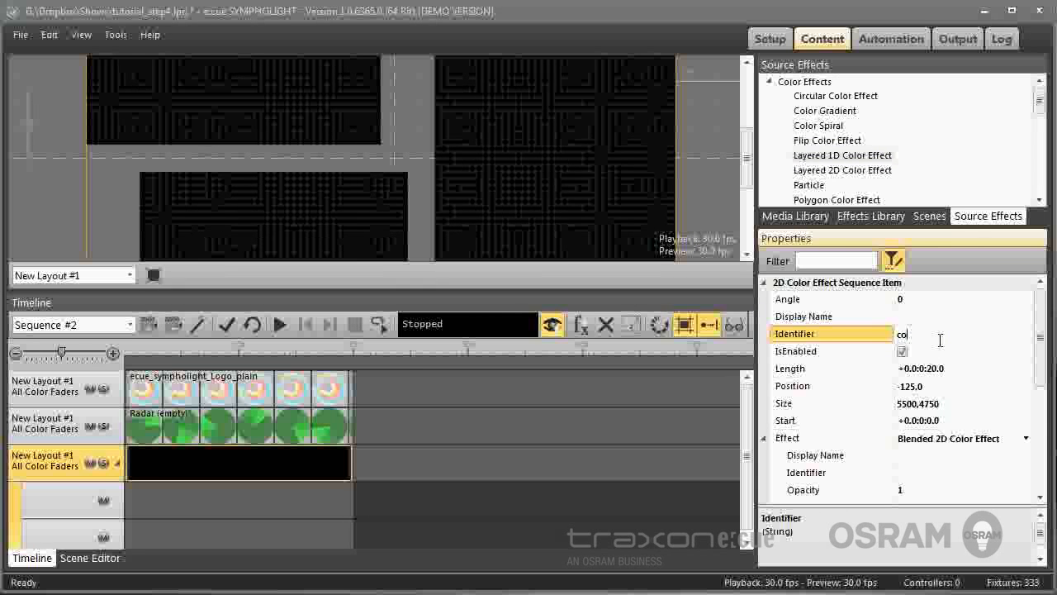
{"action": "type", "text": "lor3dbgr"}
Return to the GUI Editor and map the Color Picker to the [Solid Color 1D] color3dbgr entry.
{"action": "left_click", "coordinate": [885, 39]}
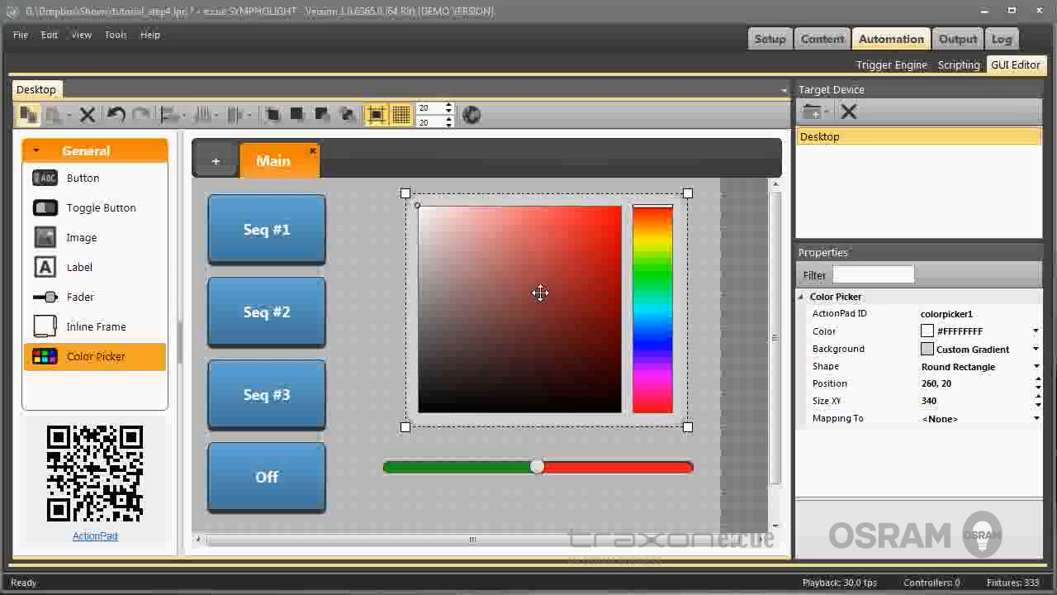
{"action": "left_click", "coordinate": [1035, 420]}
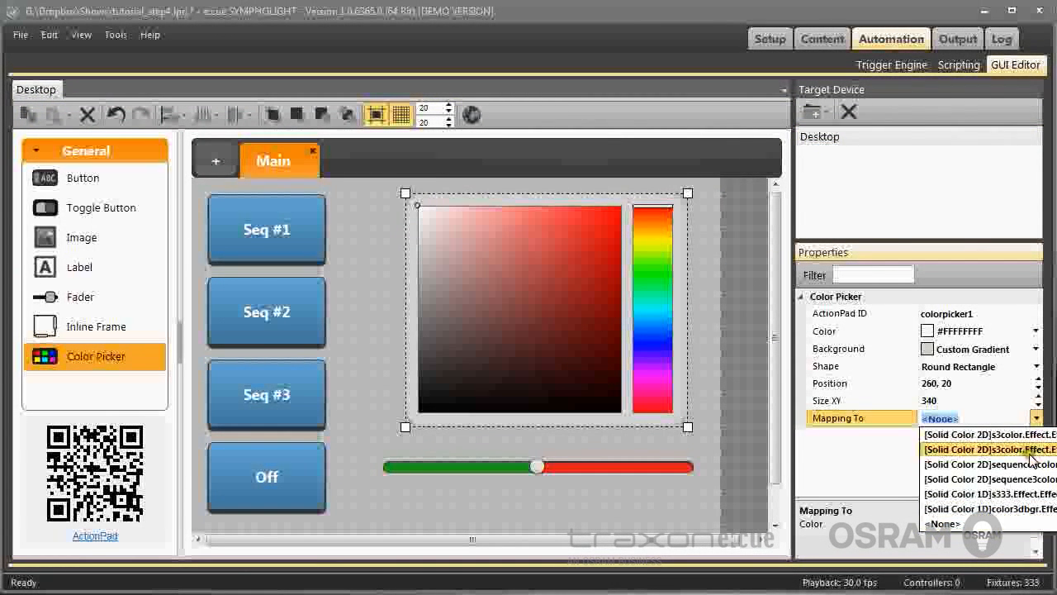
{"action": "left_click", "coordinate": [1029, 509]}
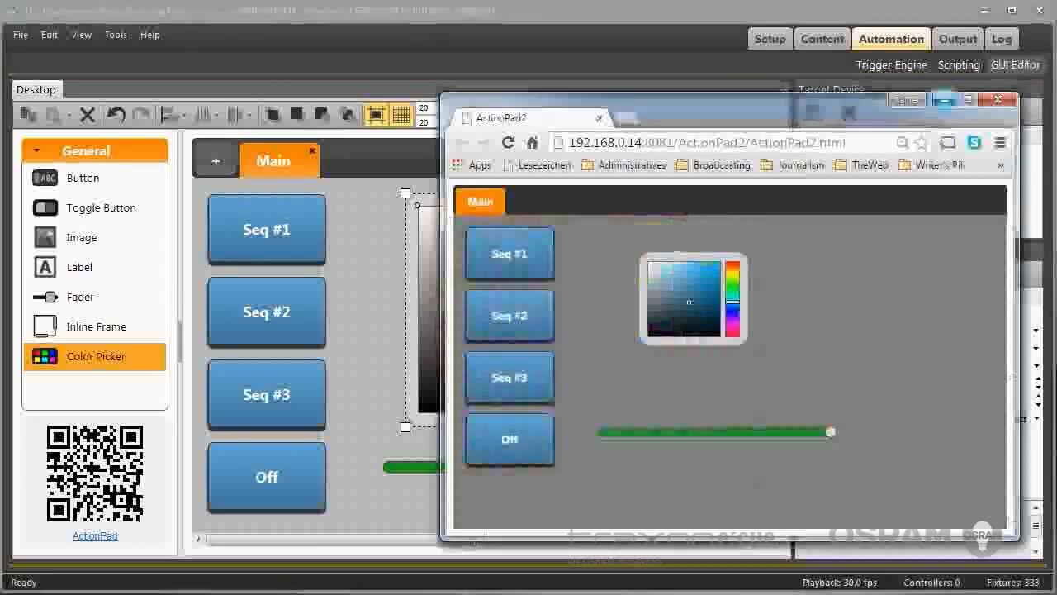
Reload the ActionPad2 page in the browser and switch the lighting software to the Output view.
{"action": "left_click", "coordinate": [520, 309]}
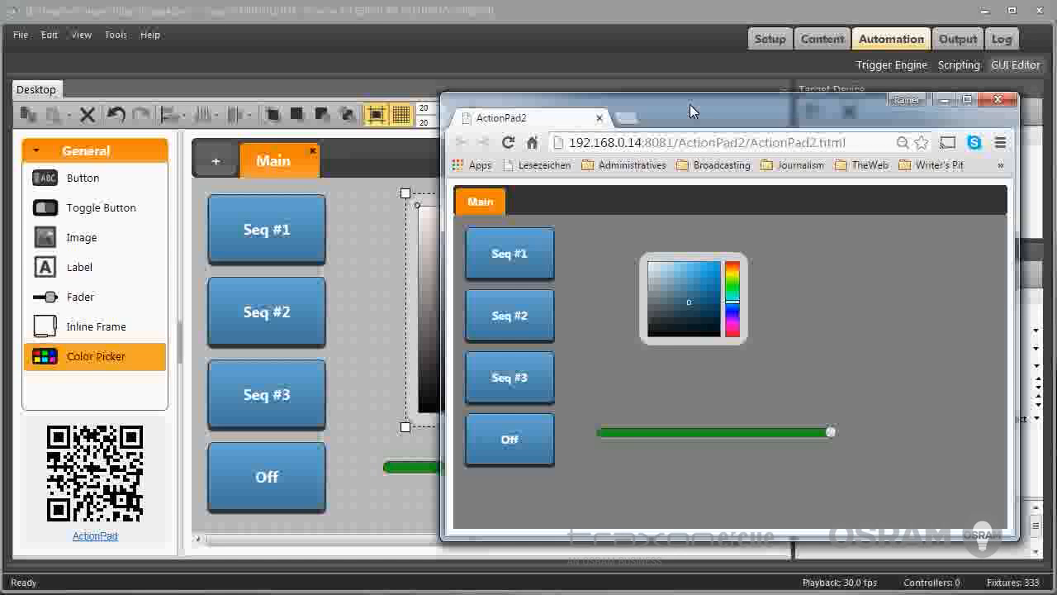
{"action": "key", "text": "F5"}
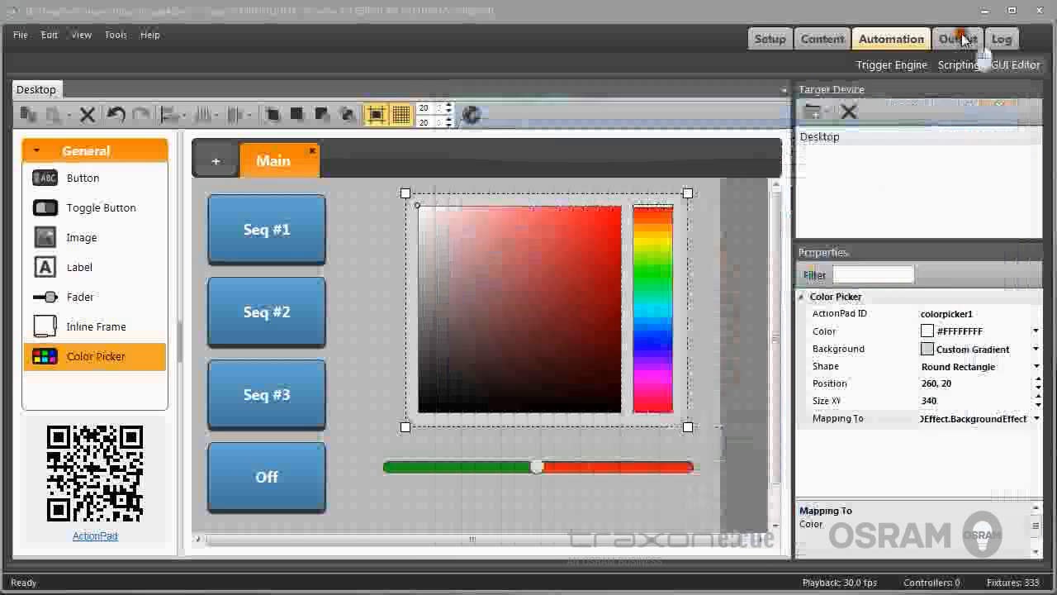
{"action": "left_click", "coordinate": [959, 39]}
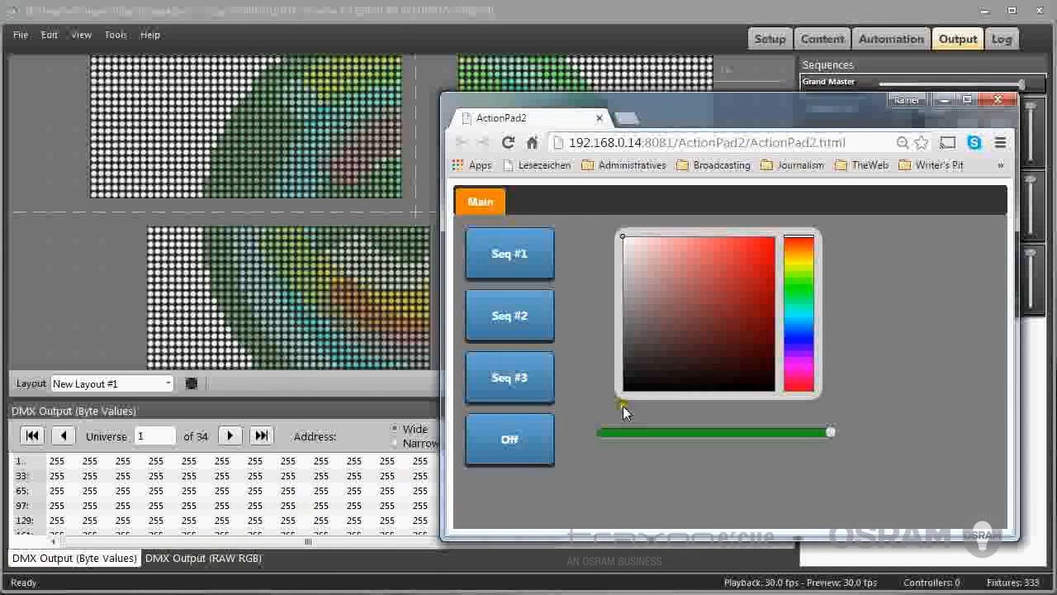
Test the browser page's color picker with several shades of red and blue against the fixture output.
{"action": "left_click", "coordinate": [737, 281]}
{"action": "left_click", "coordinate": [746, 307]}
{"action": "left_click", "coordinate": [791, 334]}
{"action": "left_click", "coordinate": [697, 284]}
{"action": "left_click", "coordinate": [715, 323]}
{"action": "left_click", "coordinate": [672, 321]}
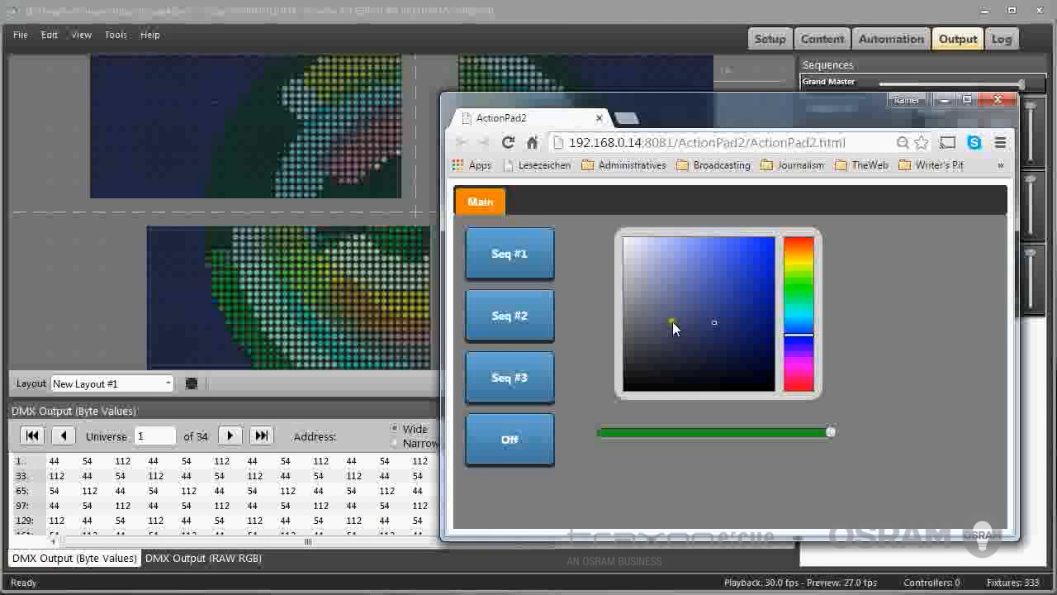
Change the color picker's hue to orange-red and try light, medium and dark shades.
{"action": "left_click", "coordinate": [799, 242]}
{"action": "left_click", "coordinate": [668, 258]}
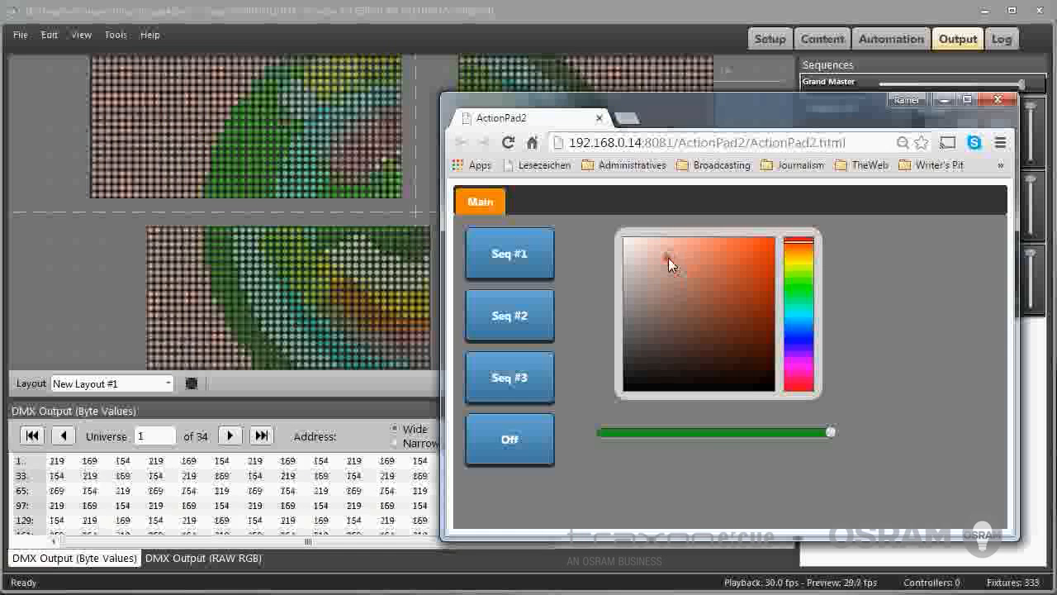
{"action": "left_click", "coordinate": [731, 307]}
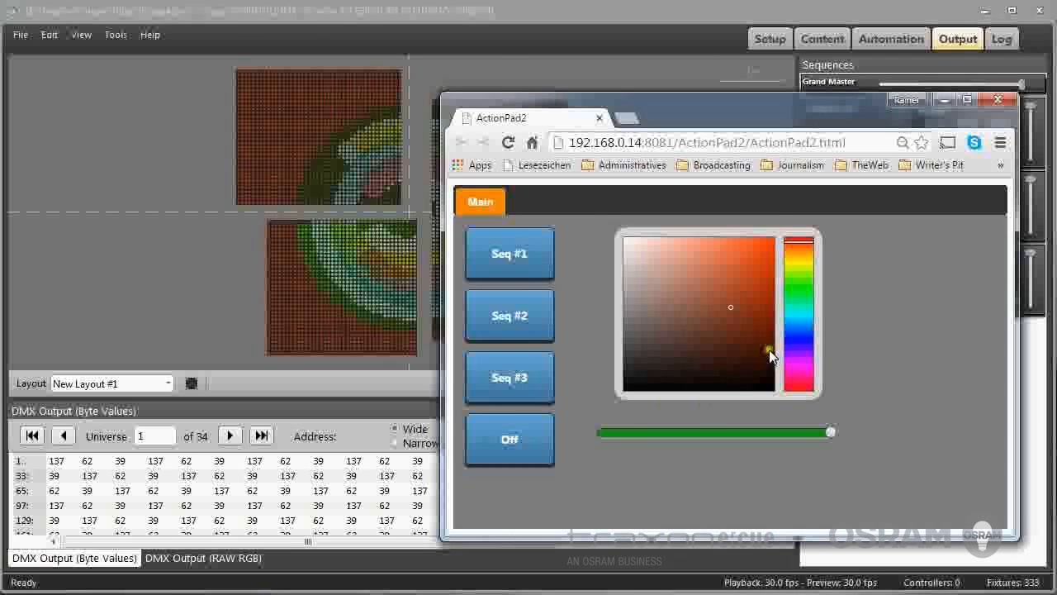
{"action": "left_click", "coordinate": [719, 337]}
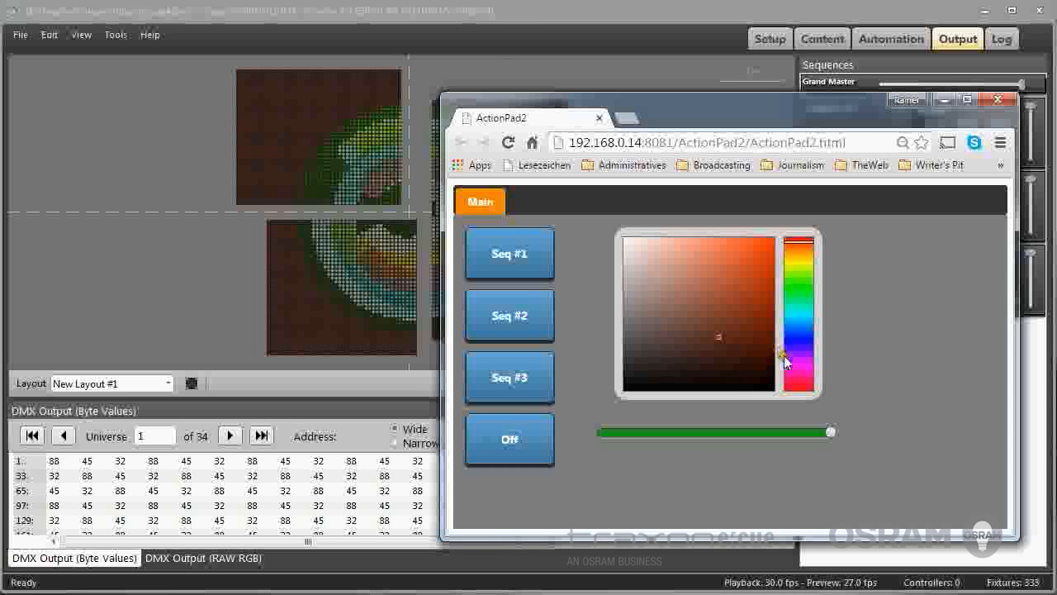
Try several magenta shades in the browser page's color picker, from vivid to dark and pale.
{"action": "left_click", "coordinate": [705, 289]}
{"action": "left_click", "coordinate": [739, 260]}
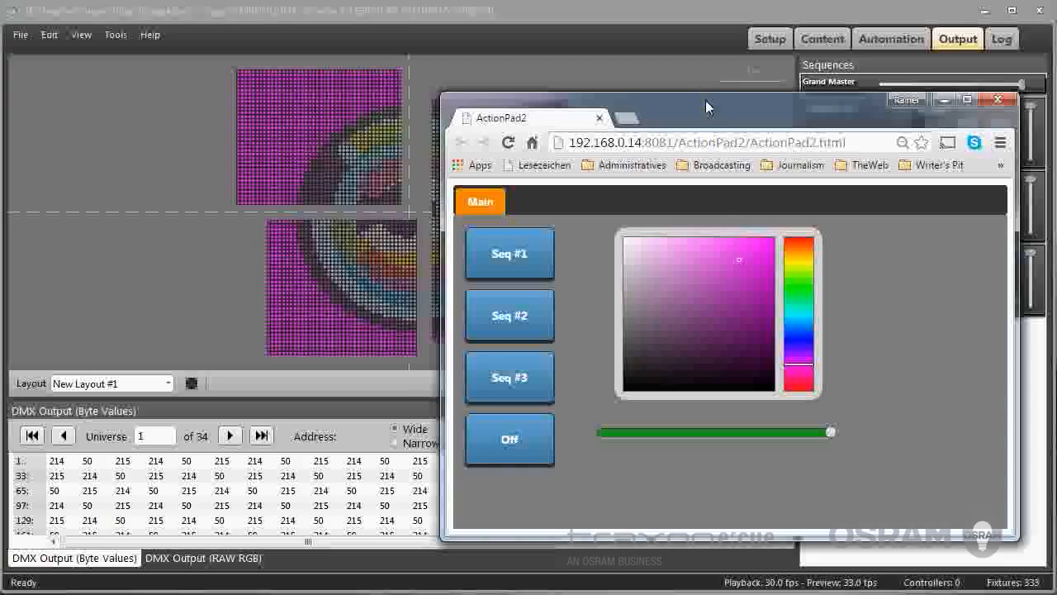
{"action": "left_click", "coordinate": [749, 311]}
{"action": "left_click", "coordinate": [669, 304]}
{"action": "left_click", "coordinate": [700, 262]}
Set the color picker to a cyan shade and bring the full Output view to the front.
{"action": "left_click_drag", "start_coordinate": [798, 364], "coordinate": [799, 314]}
{"action": "left_click", "coordinate": [743, 283]}
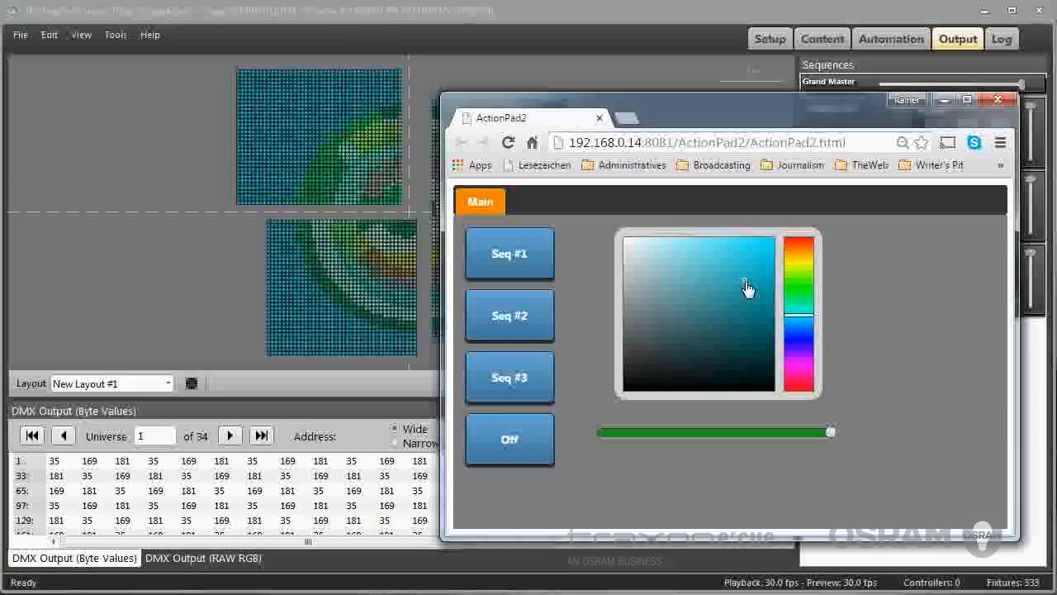
{"action": "left_click", "coordinate": [742, 247]}
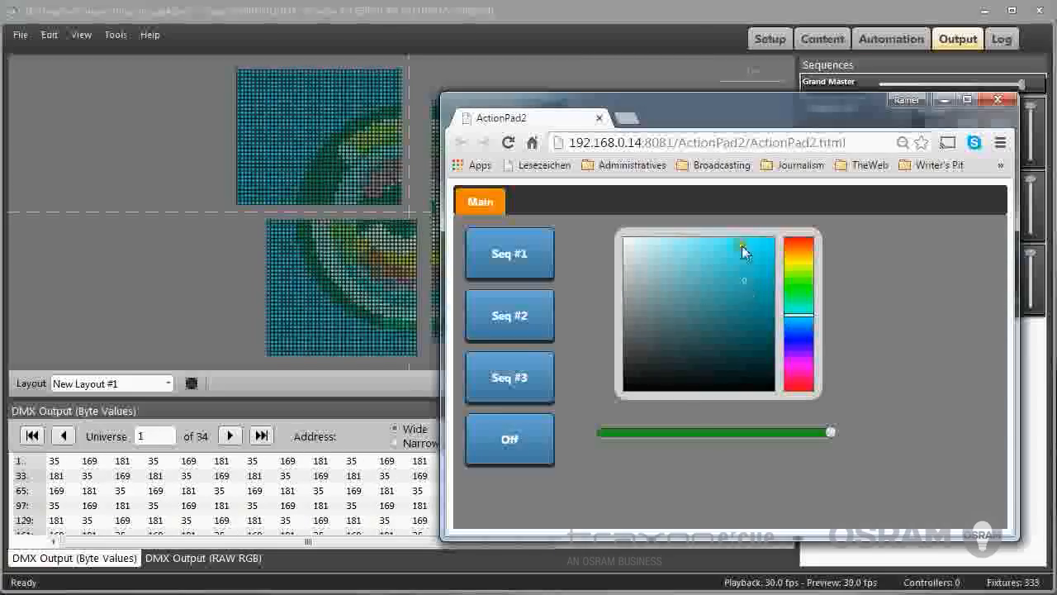
{"action": "left_click", "coordinate": [687, 18]}
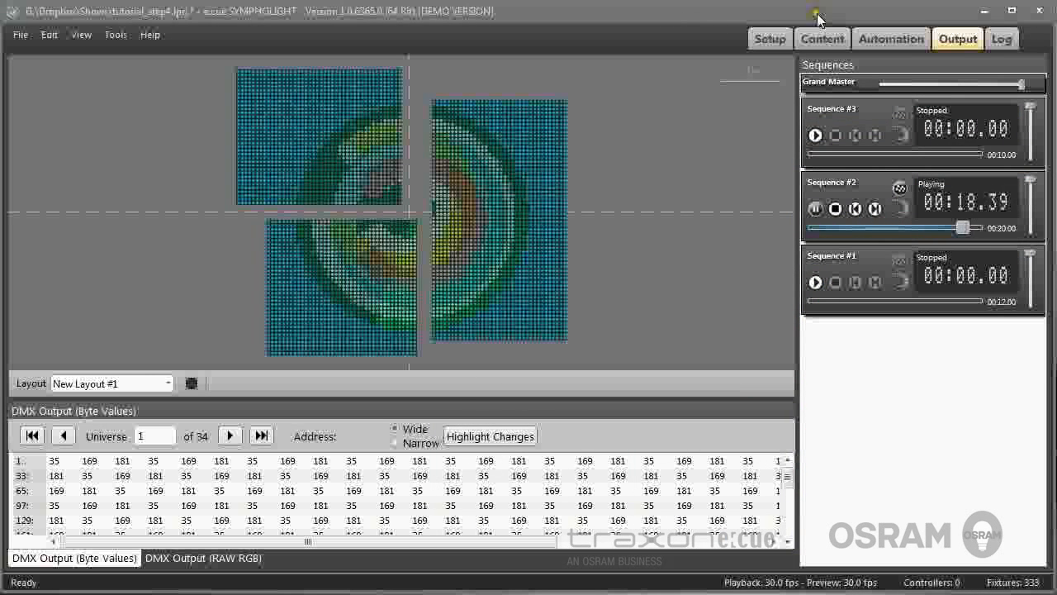
Return to the GUI Editor and review the properties of the Main page and the fader.
{"action": "left_click", "coordinate": [886, 39]}
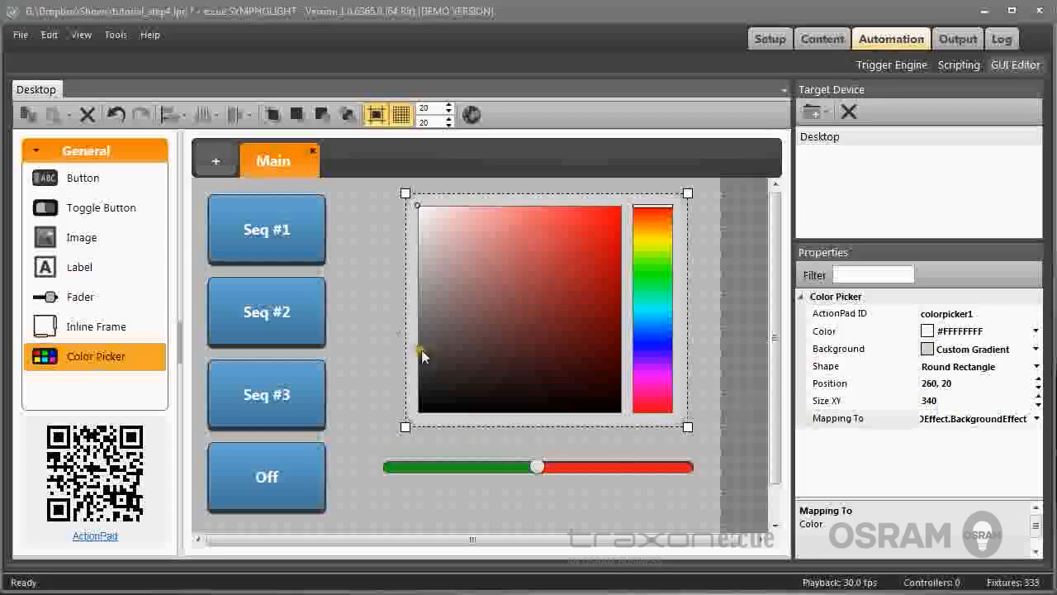
{"action": "left_click", "coordinate": [360, 299]}
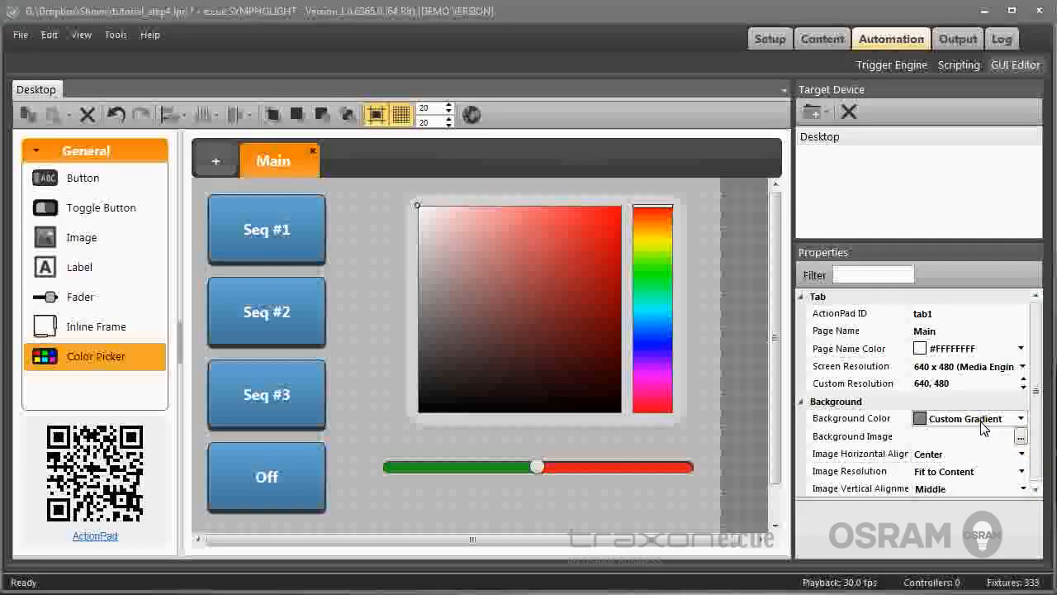
{"action": "left_click", "coordinate": [930, 423]}
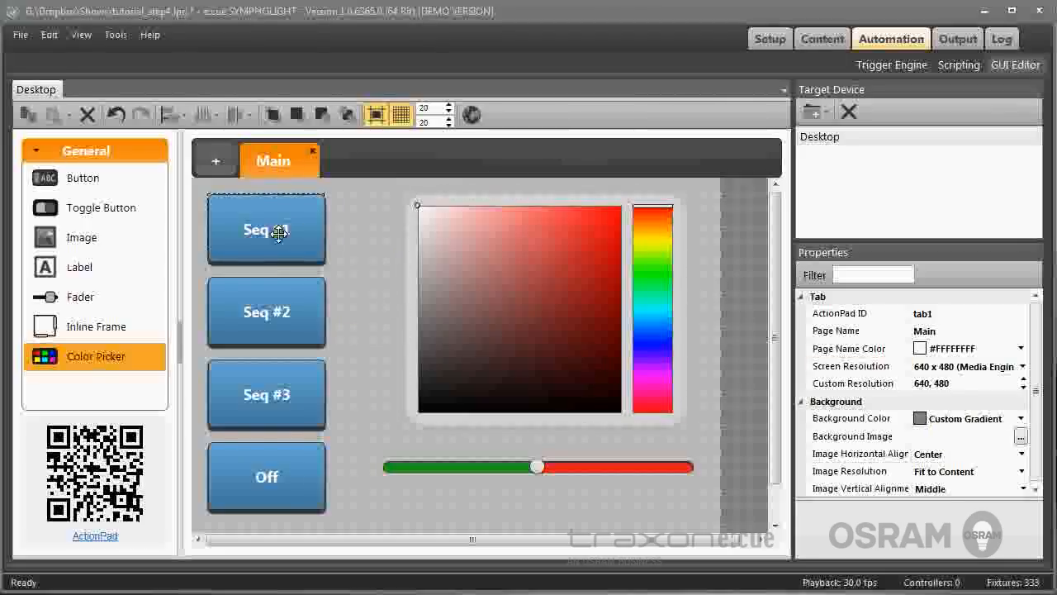
{"action": "left_click", "coordinate": [456, 491]}
{"action": "left_click", "coordinate": [460, 470]}
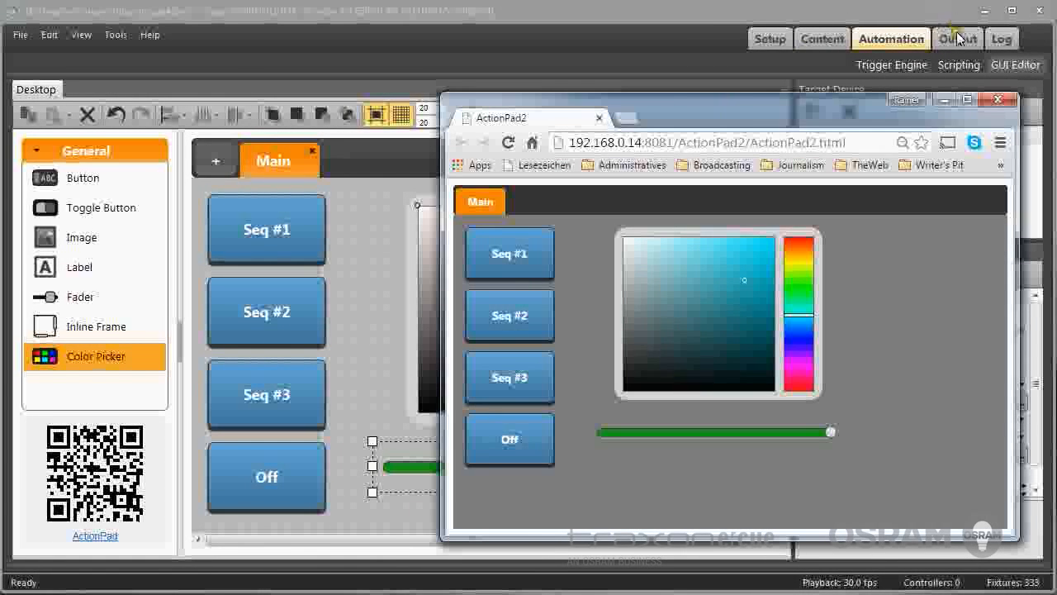
Show the Output view and test the Seq #1, Off and Seq #3 buttons on the browser page.
{"action": "left_click", "coordinate": [958, 39]}
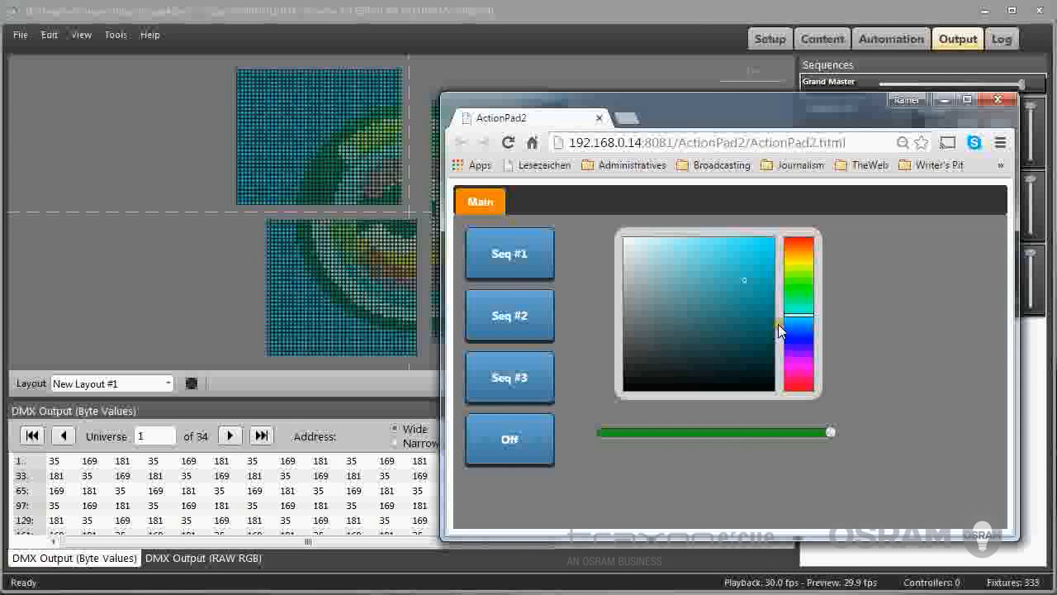
{"action": "left_click", "coordinate": [519, 263]}
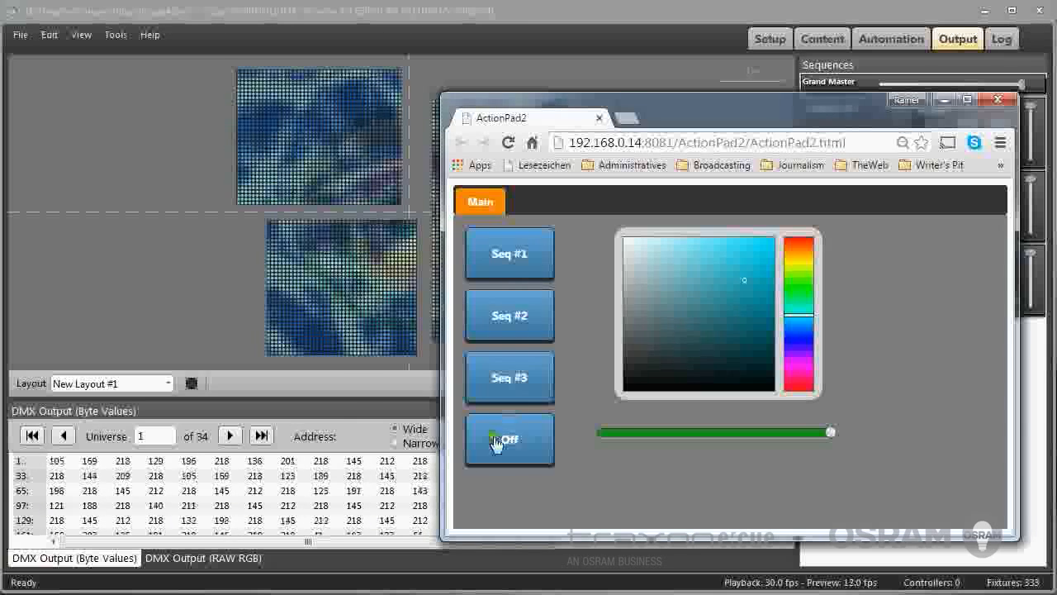
{"action": "left_click", "coordinate": [499, 459]}
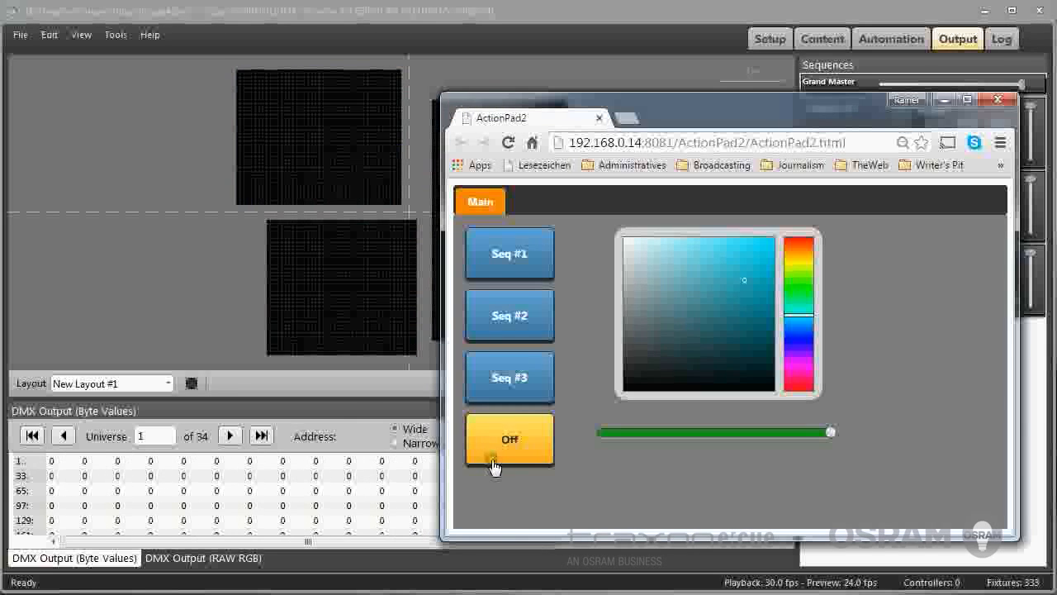
{"action": "left_click", "coordinate": [502, 380]}
Start Sequence #2 from the browser page and change its background to bright green with the color picker.
{"action": "left_click", "coordinate": [522, 329]}
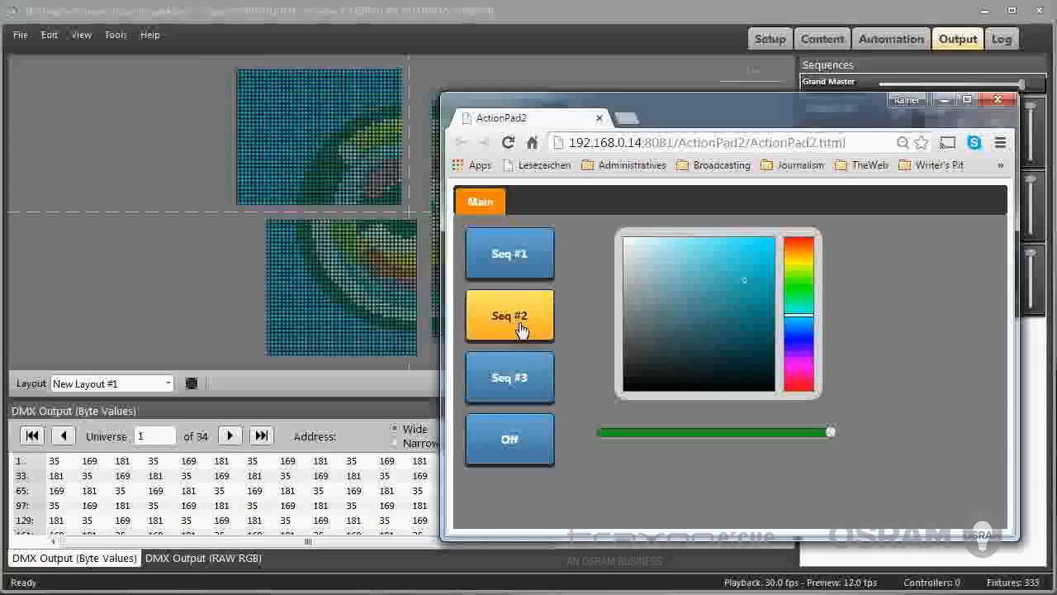
{"action": "left_click", "coordinate": [806, 285]}
{"action": "left_click", "coordinate": [752, 246]}
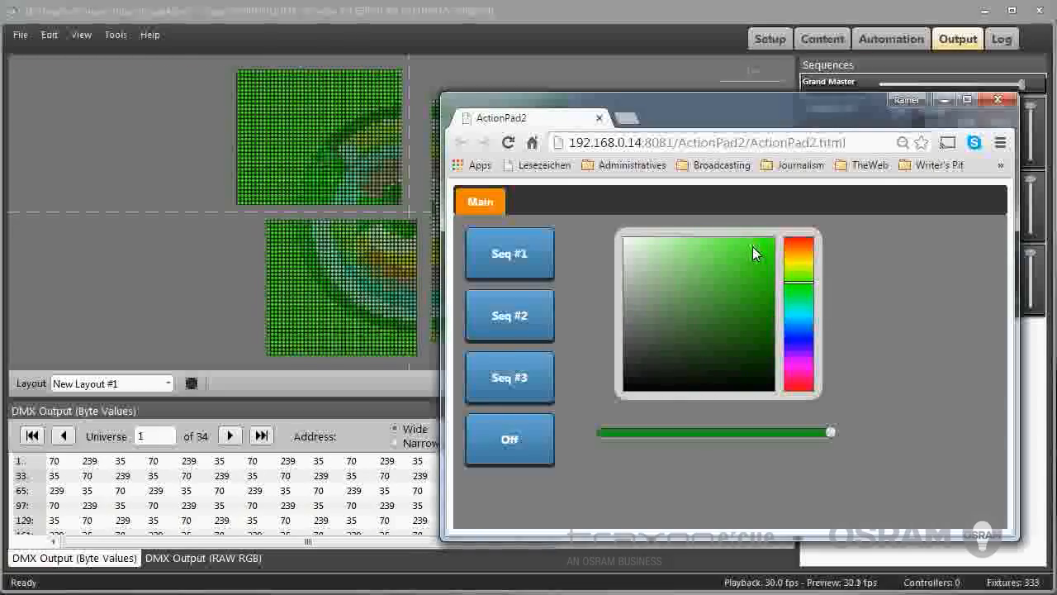